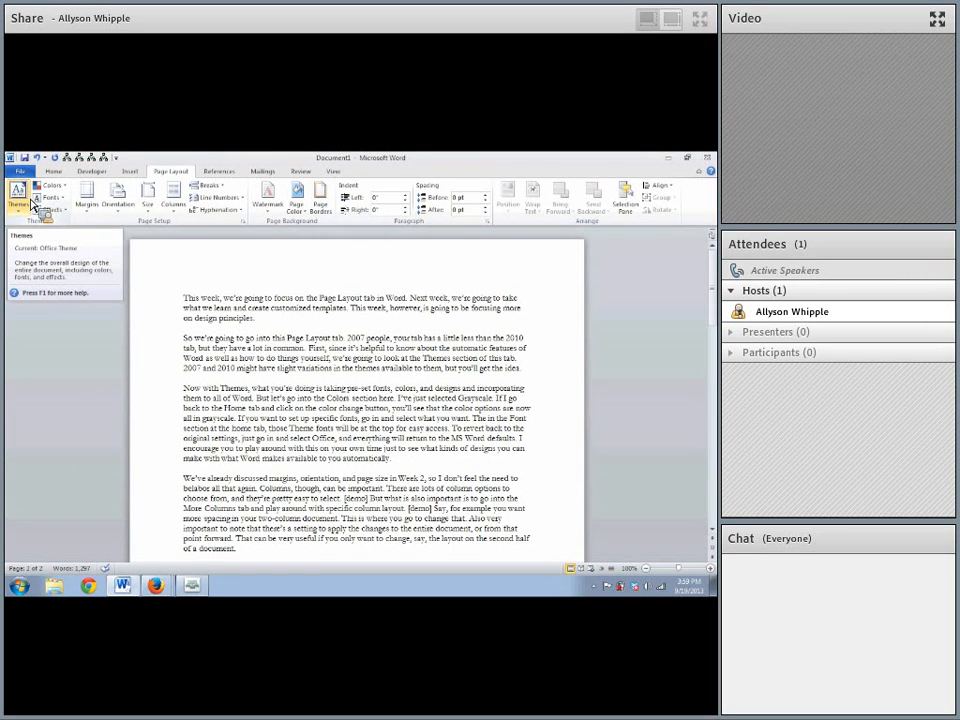
# Browse the built-in document themes and leave the gallery without applying one
pyautogui.click(29, 205)
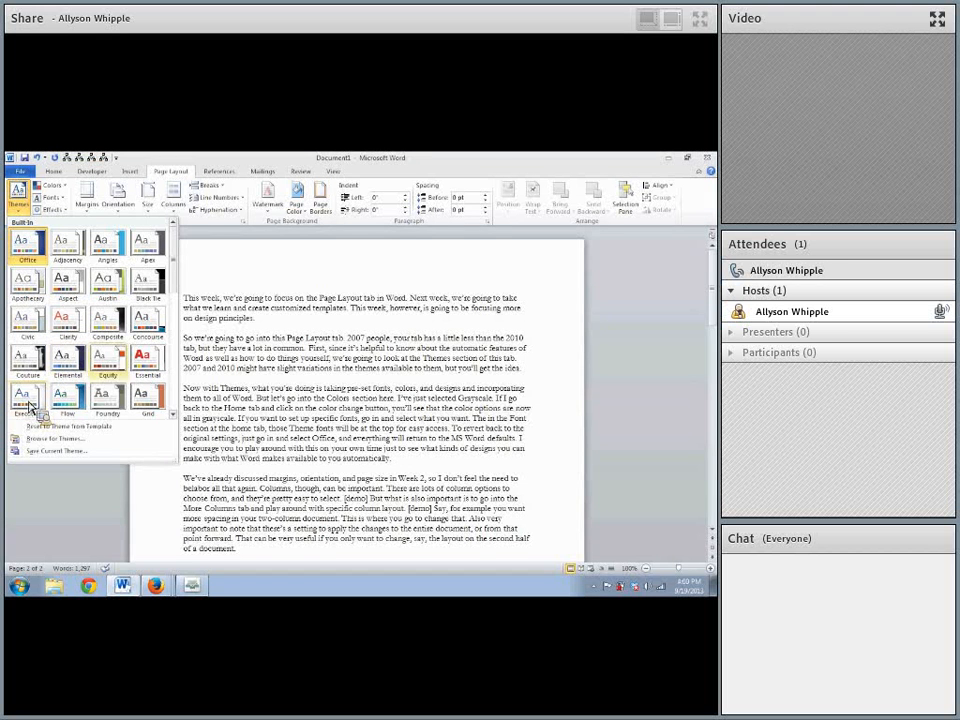
pyautogui.click(248, 375)
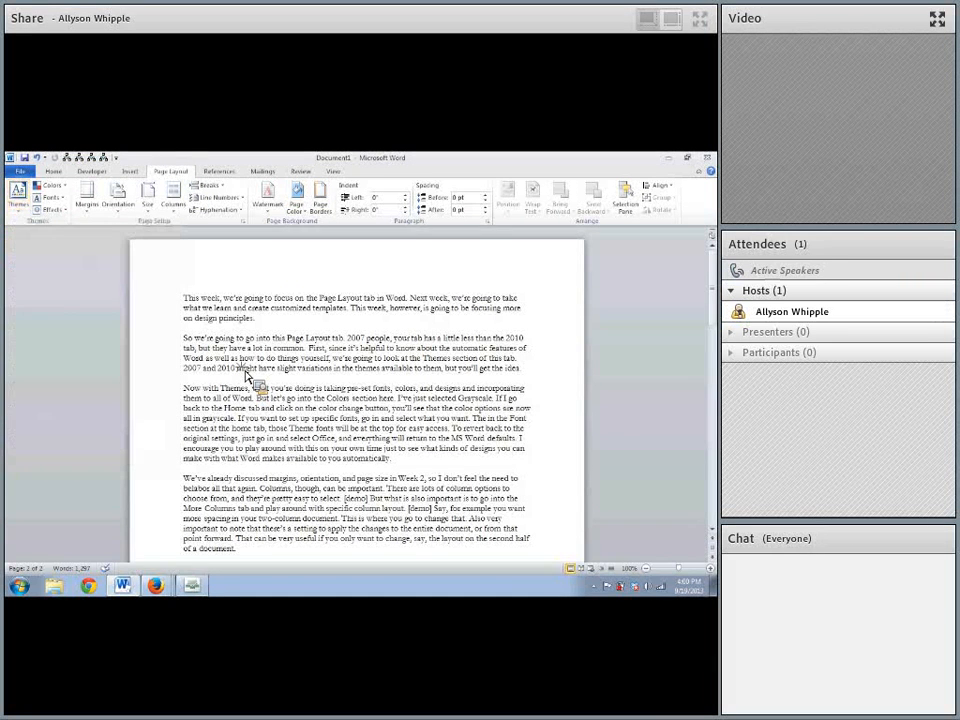
pyautogui.click(19, 209)
pyautogui.click(211, 290)
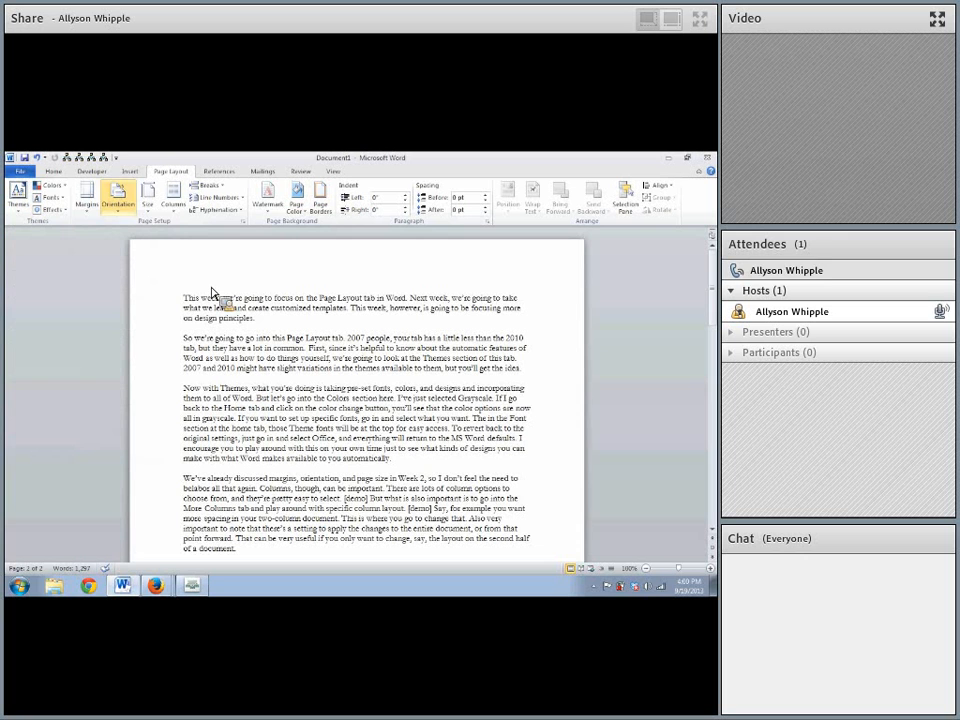
# Apply the Grayscale theme colors to the document and view them in the font color palette
pyautogui.click(62, 188)
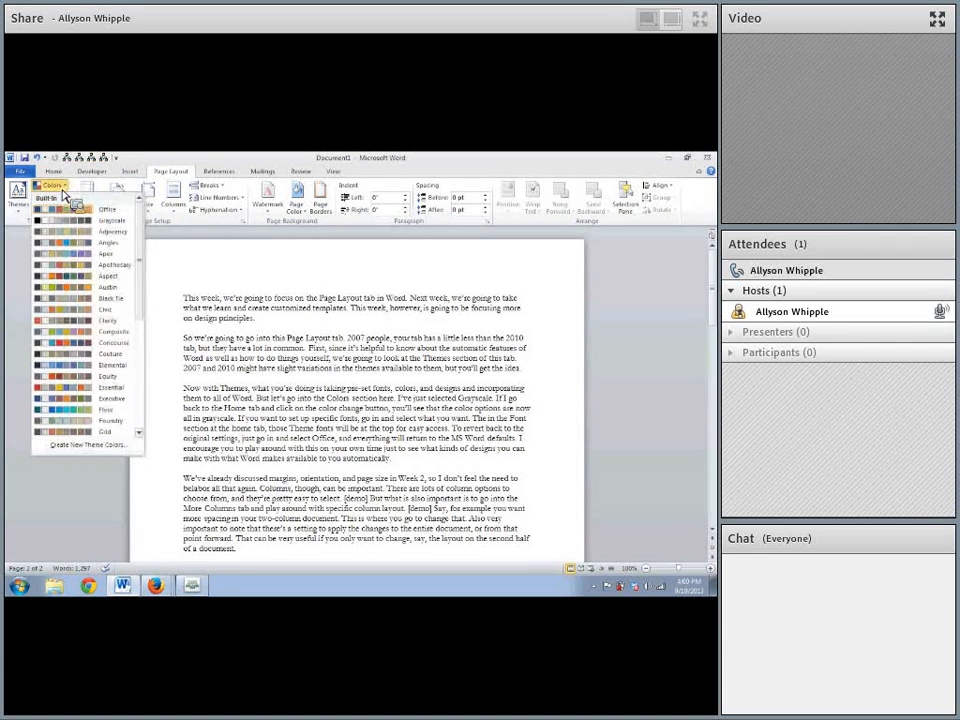
pyautogui.click(62, 189)
pyautogui.click(62, 189)
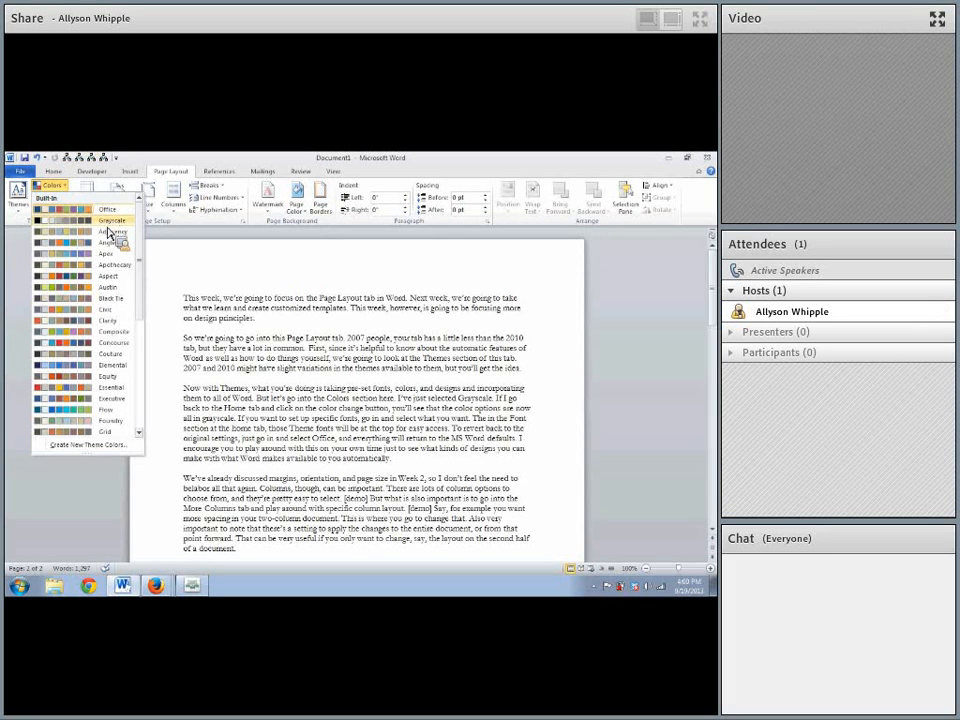
pyautogui.click(113, 233)
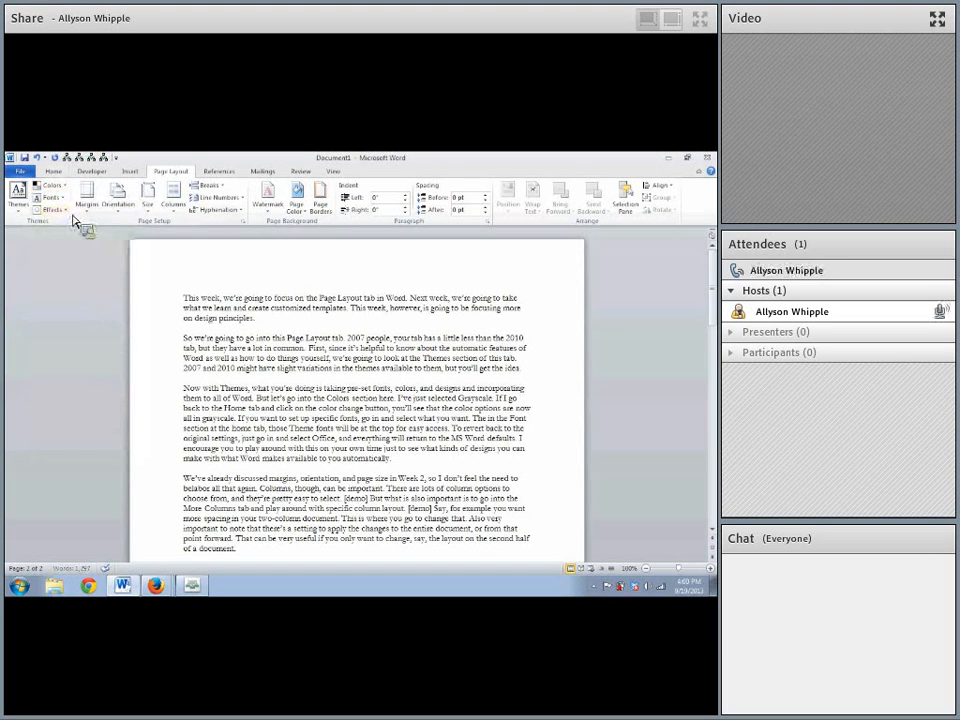
pyautogui.click(51, 175)
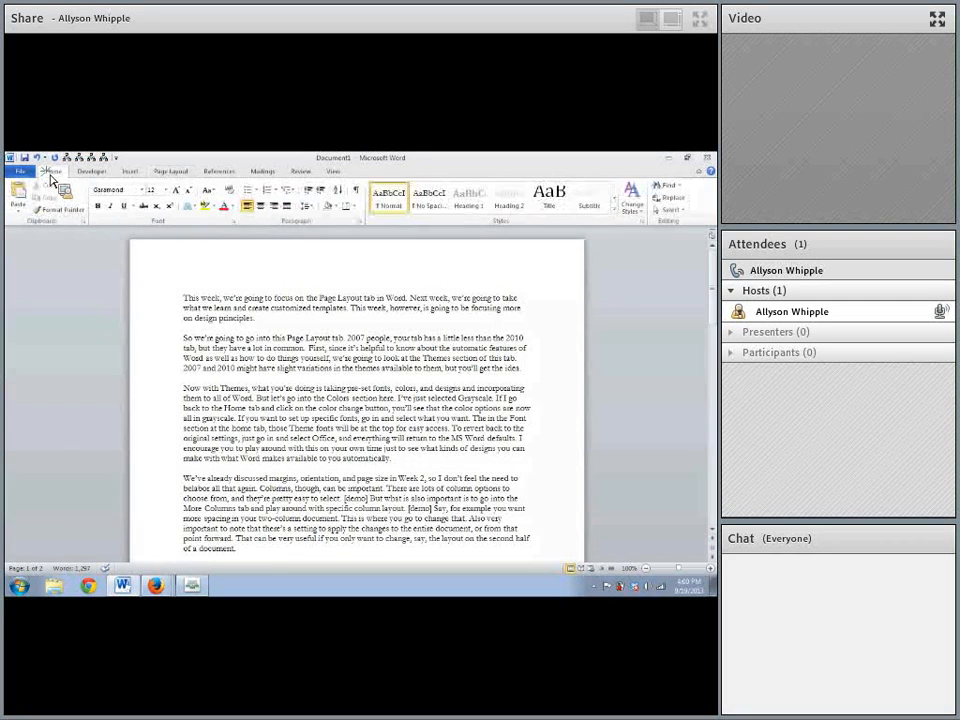
pyautogui.click(233, 207)
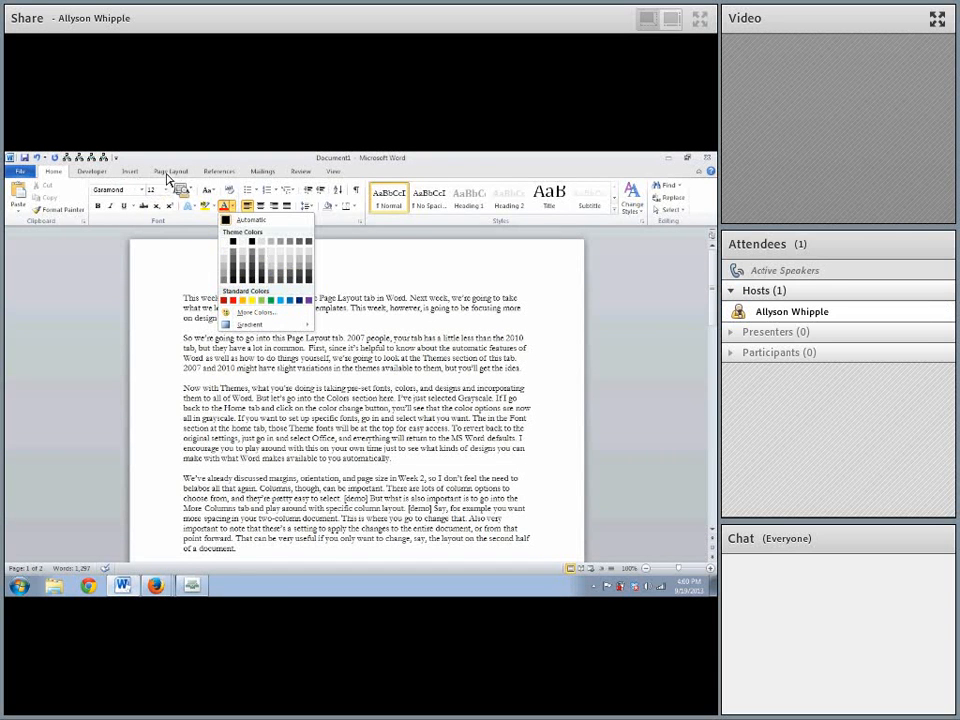
# Switch the theme colors to the Flow set and view its shades in the font color palette
pyautogui.click(170, 171)
pyautogui.click(52, 186)
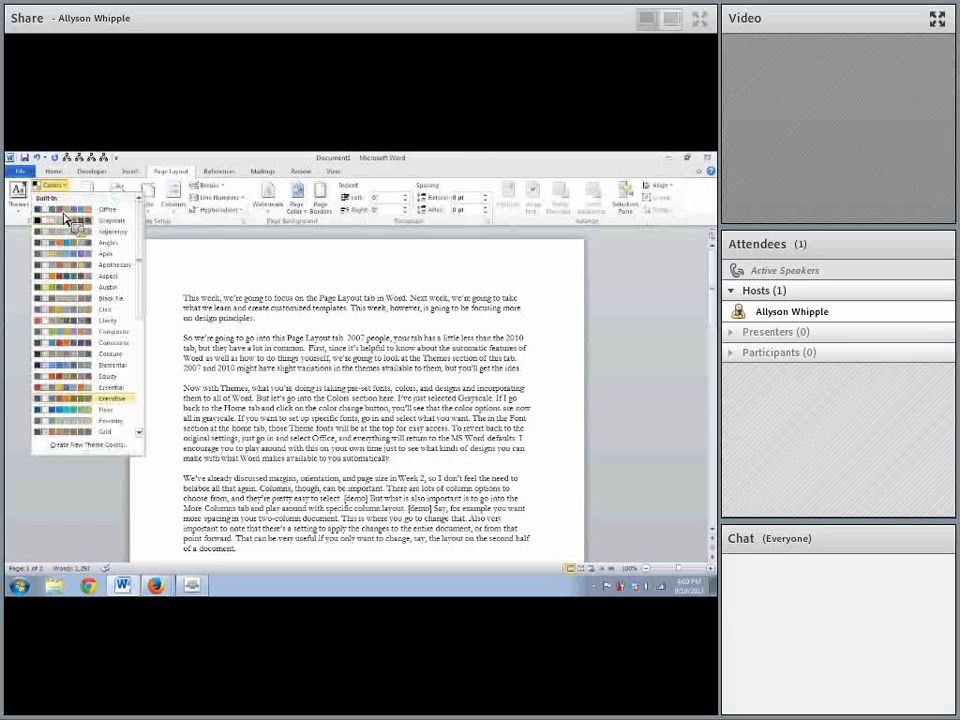
pyautogui.click(88, 420)
pyautogui.click(53, 171)
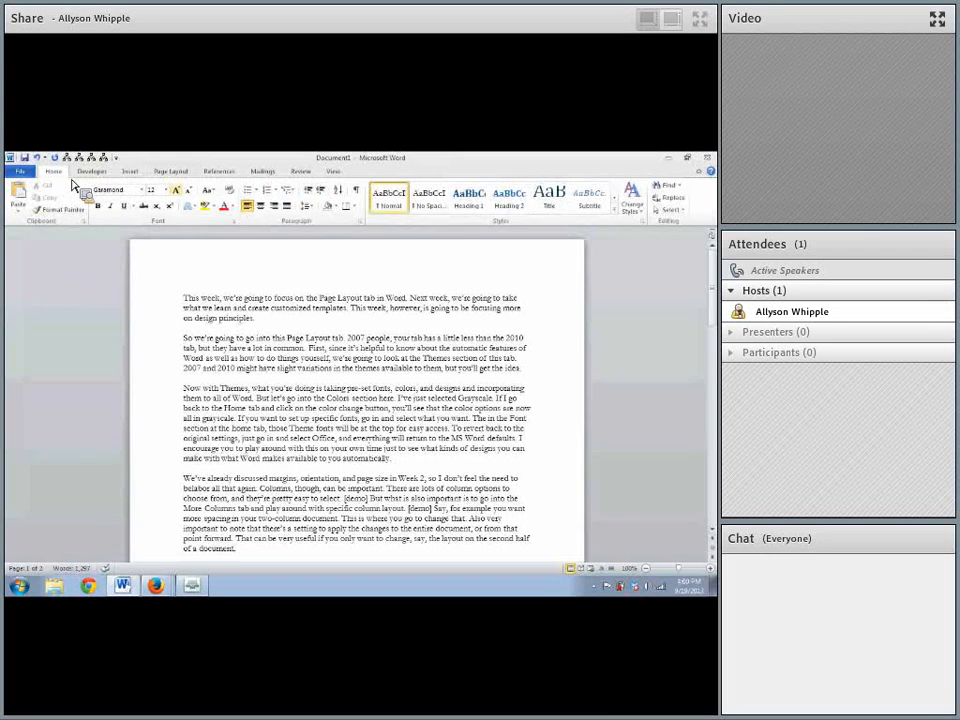
pyautogui.hotkey('ctrl', 'End')
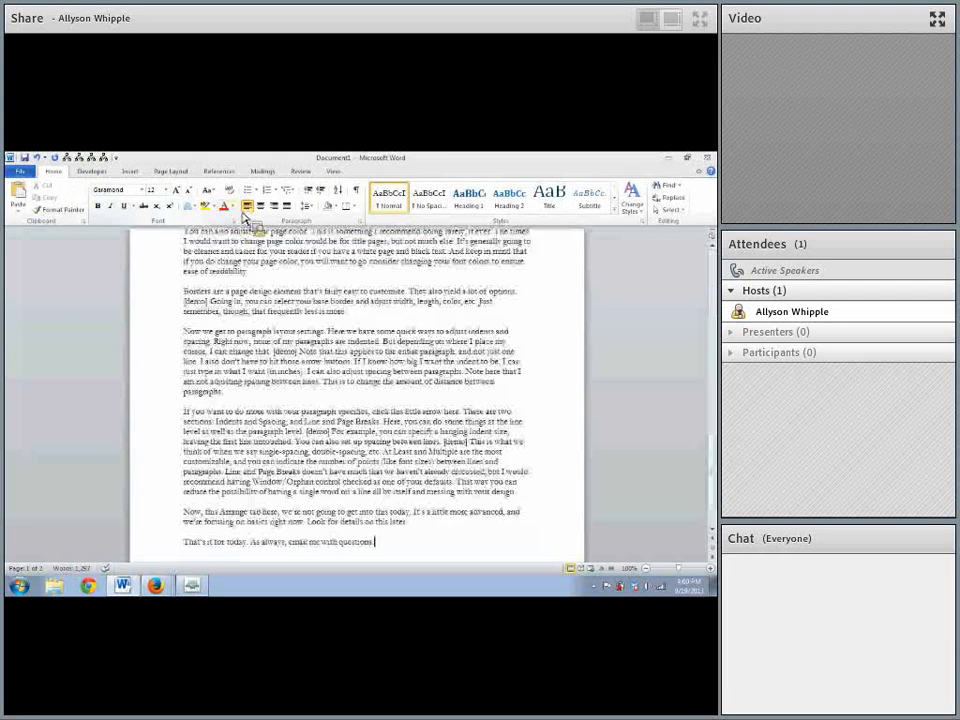
pyautogui.click(231, 207)
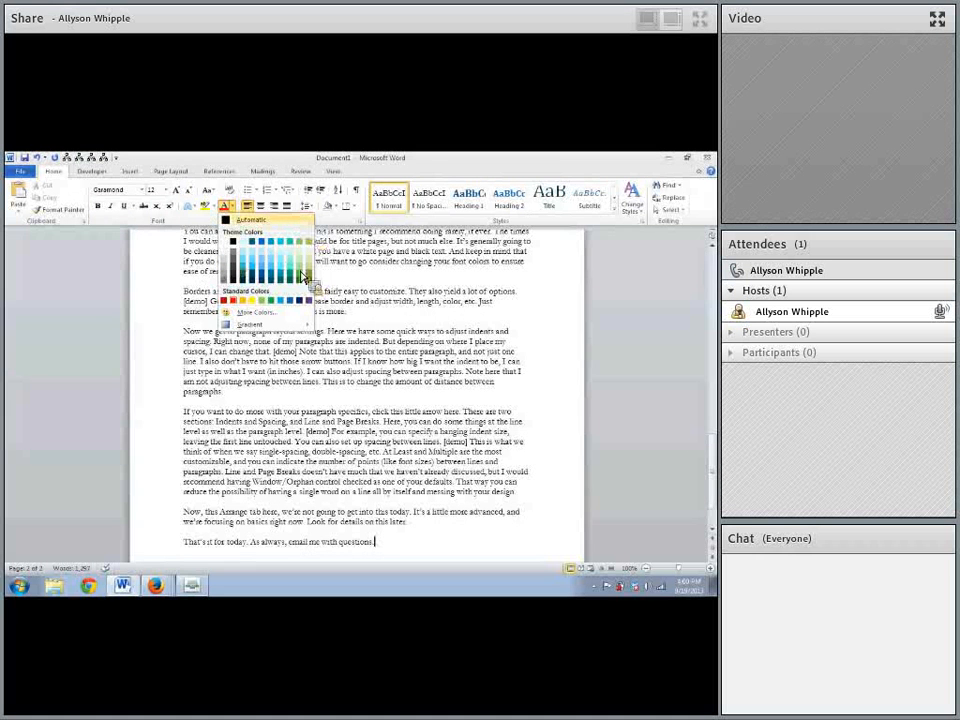
pyautogui.click(414, 413)
pyautogui.hotkey('ctrl', 'Home')
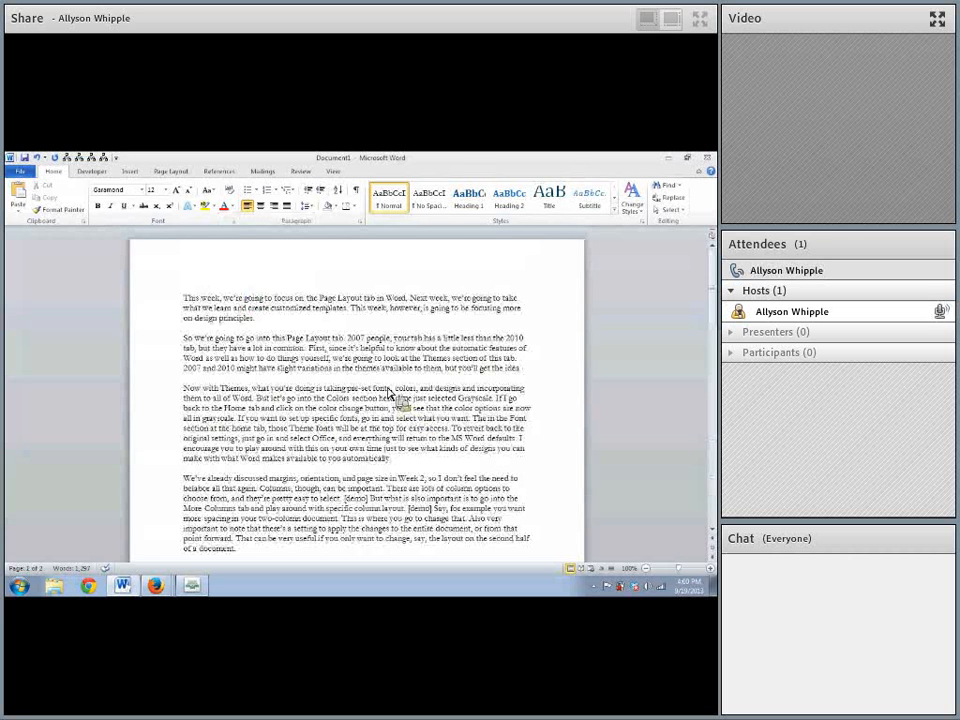
# Return the document's theme colors to the default Office set
pyautogui.click(170, 171)
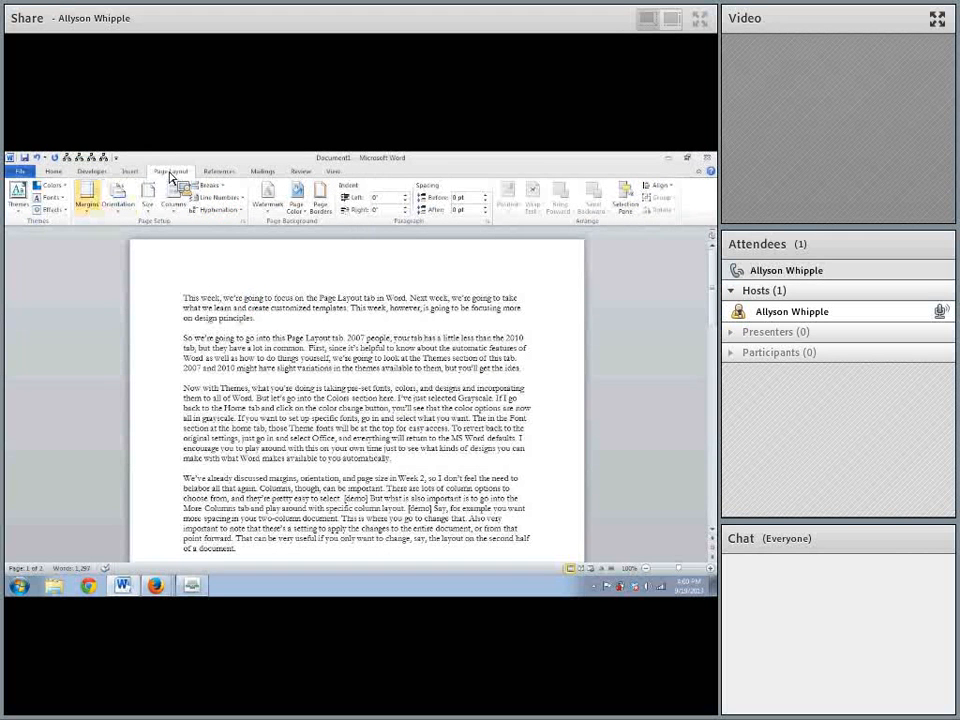
pyautogui.click(70, 190)
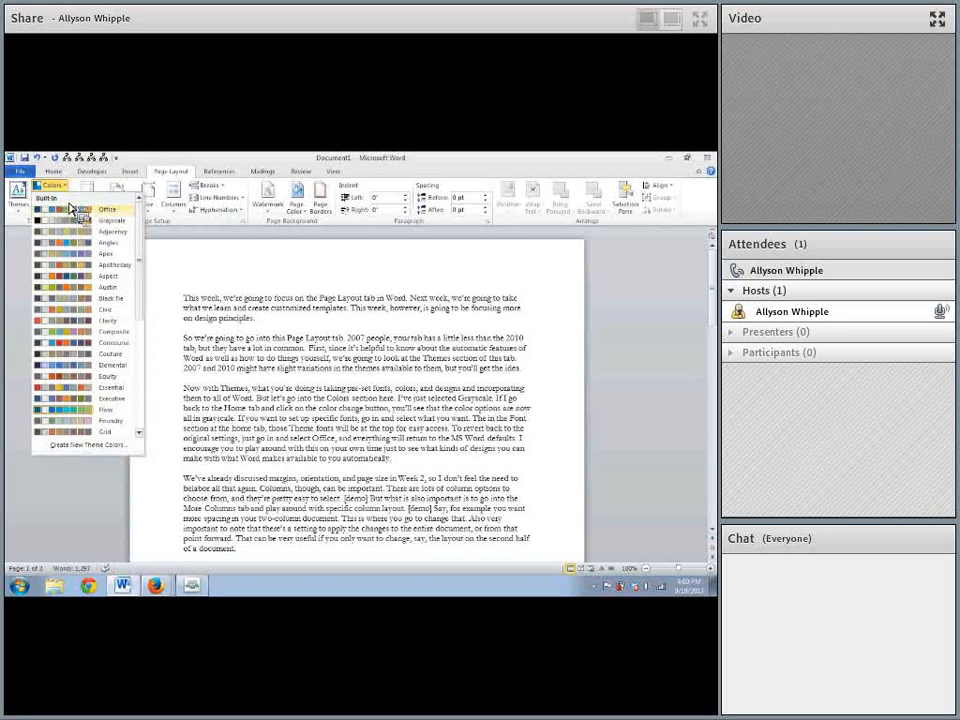
pyautogui.click(70, 199)
# Apply the Black Tie theme fonts (Garamond) and check the theme entries at the head of the font list
pyautogui.click(50, 197)
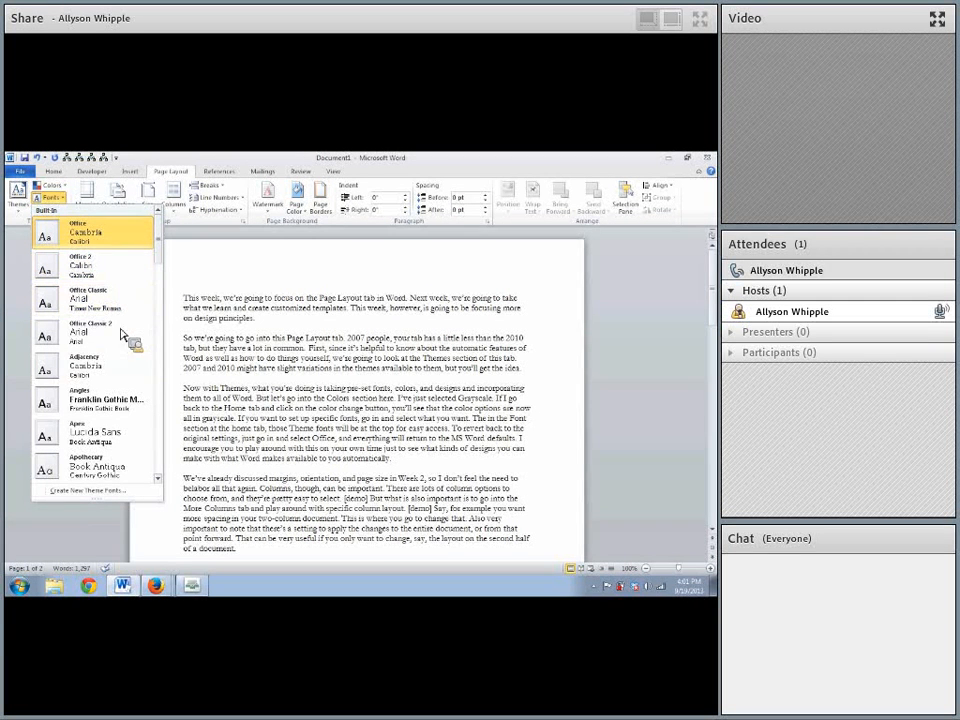
pyautogui.scroll(-3, 165, 280)
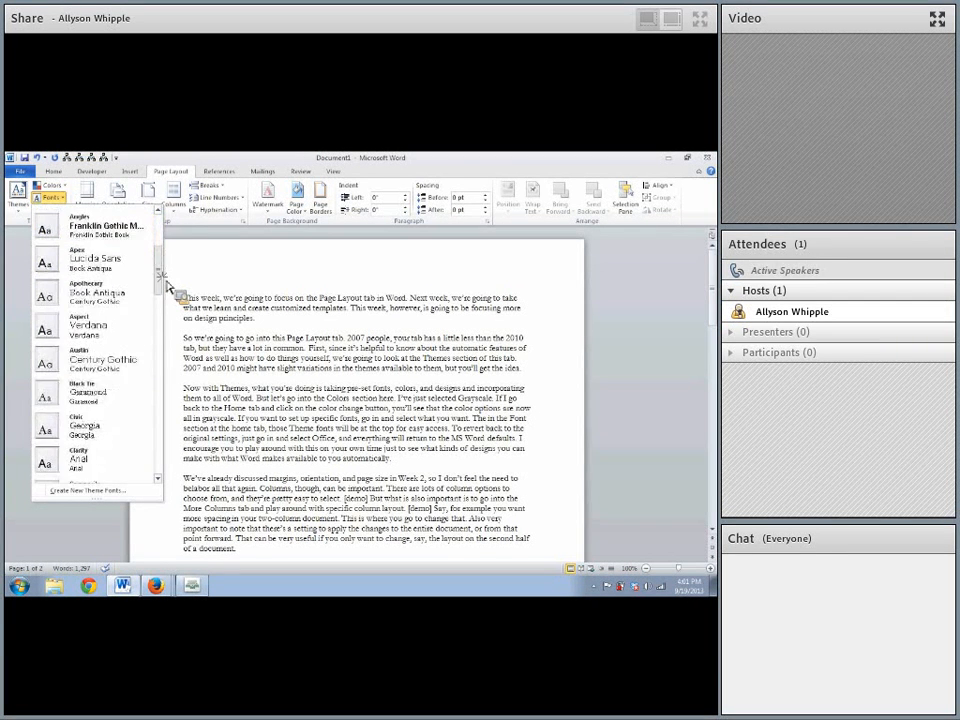
pyautogui.scroll(-2, 165, 281)
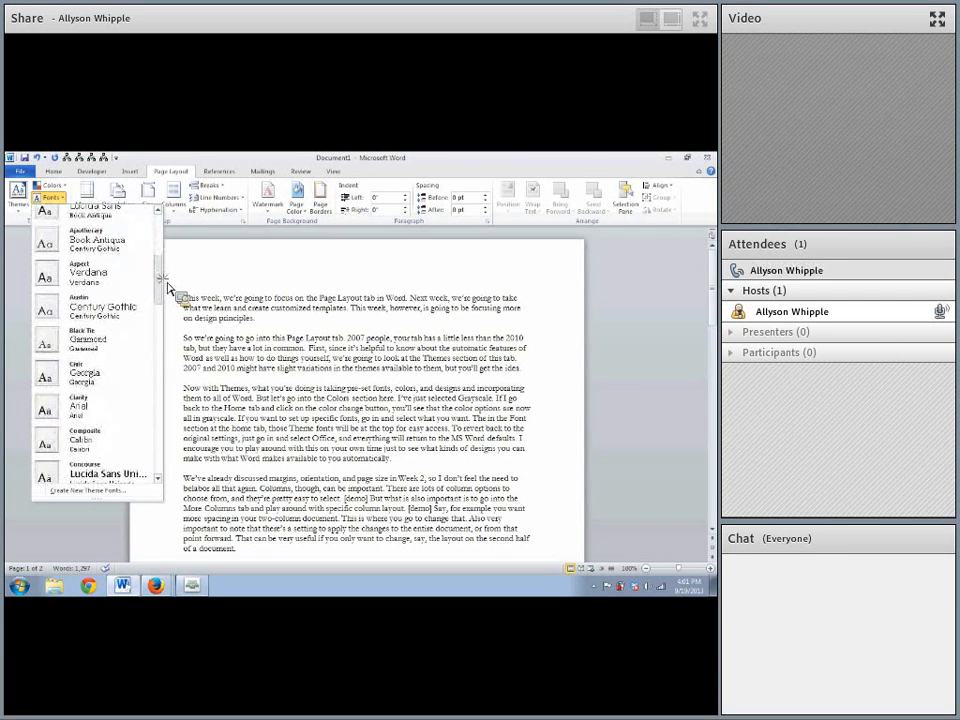
pyautogui.click(117, 340)
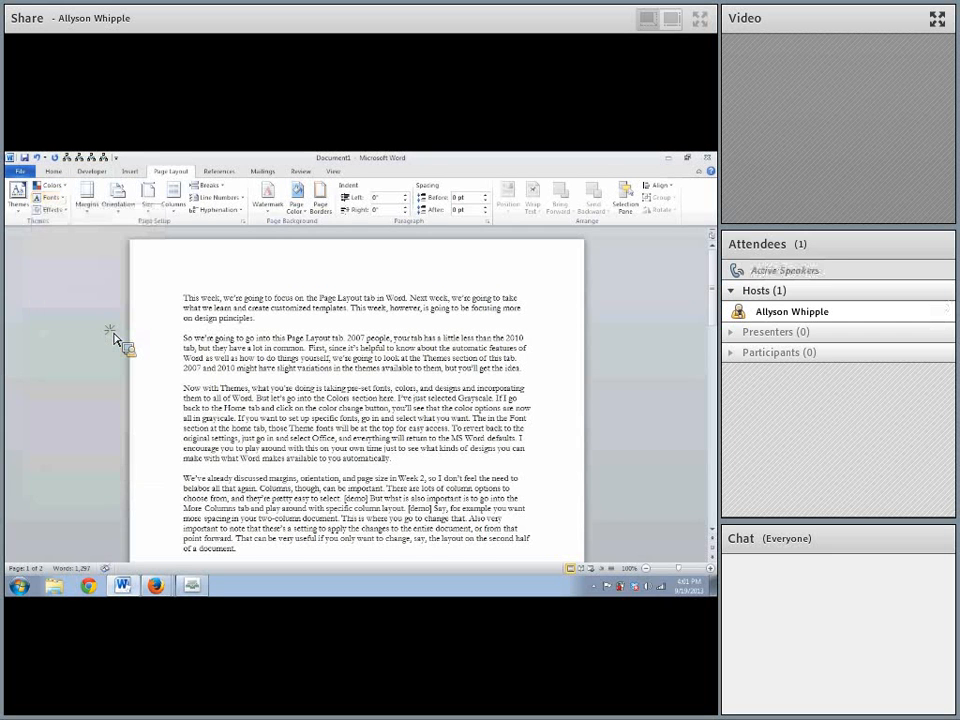
pyautogui.click(54, 171)
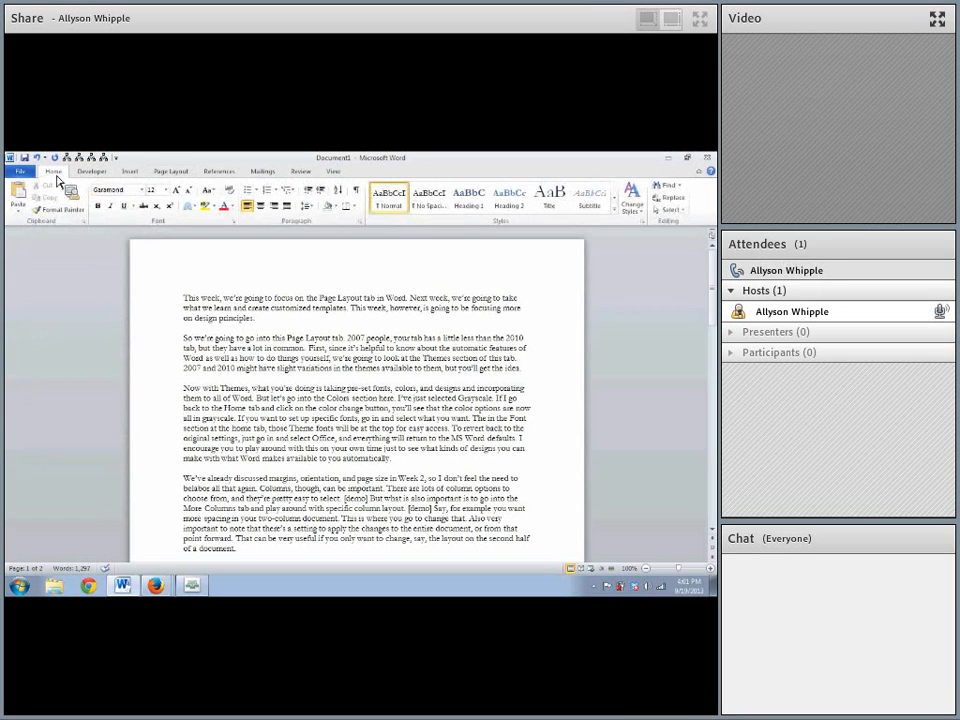
pyautogui.click(142, 190)
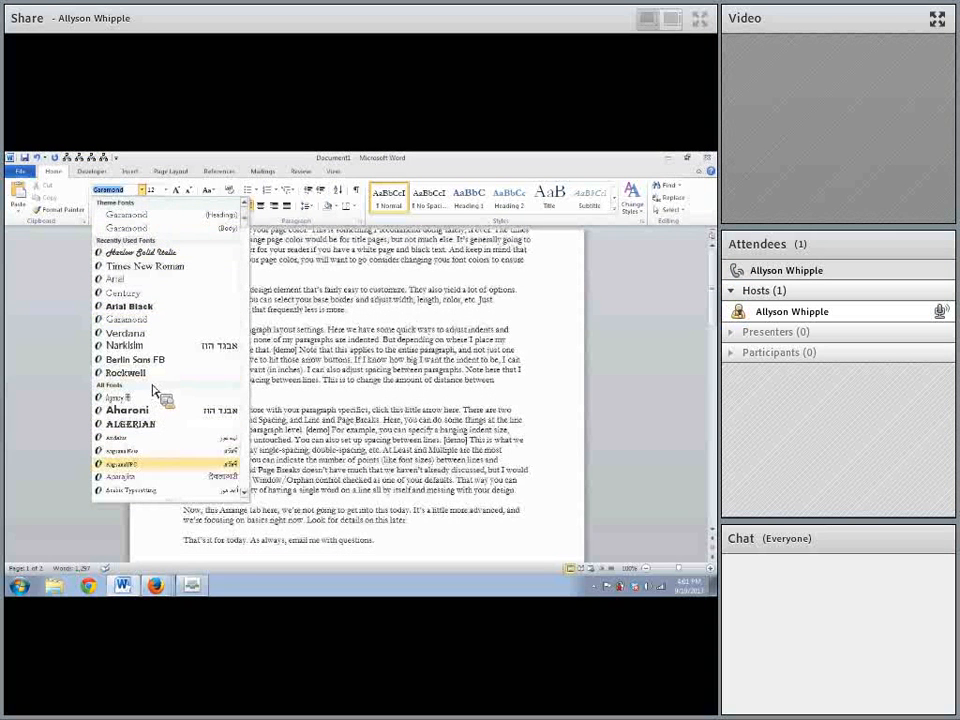
pyautogui.click(155, 229)
# Change the theme fonts to the Angles set (Franklin Gothic) and check the theme entries in the font list
pyautogui.click(168, 172)
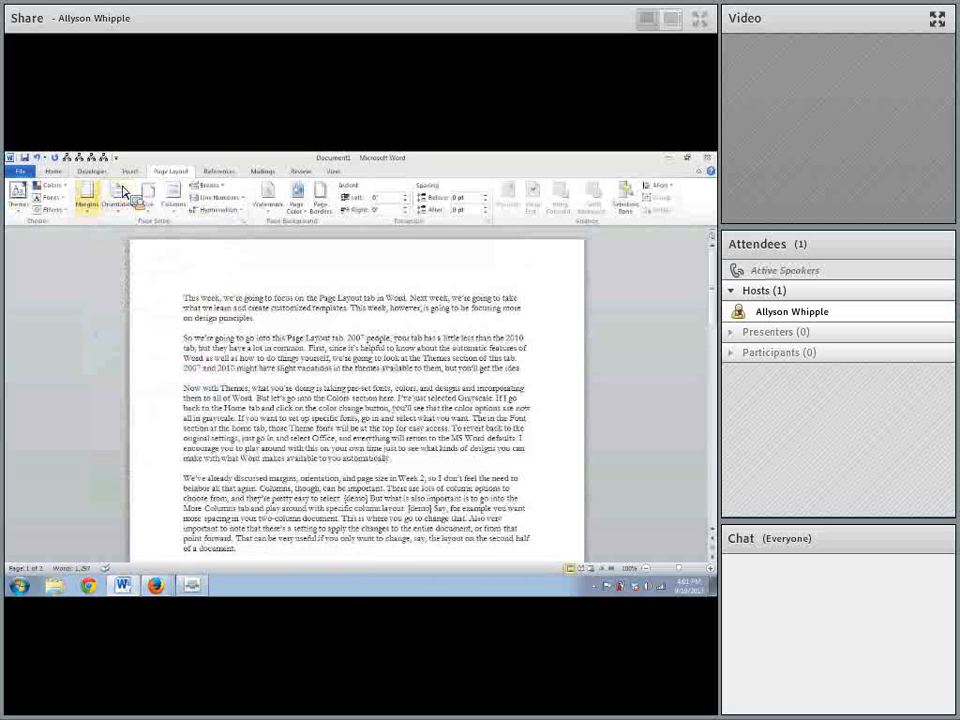
pyautogui.click(50, 197)
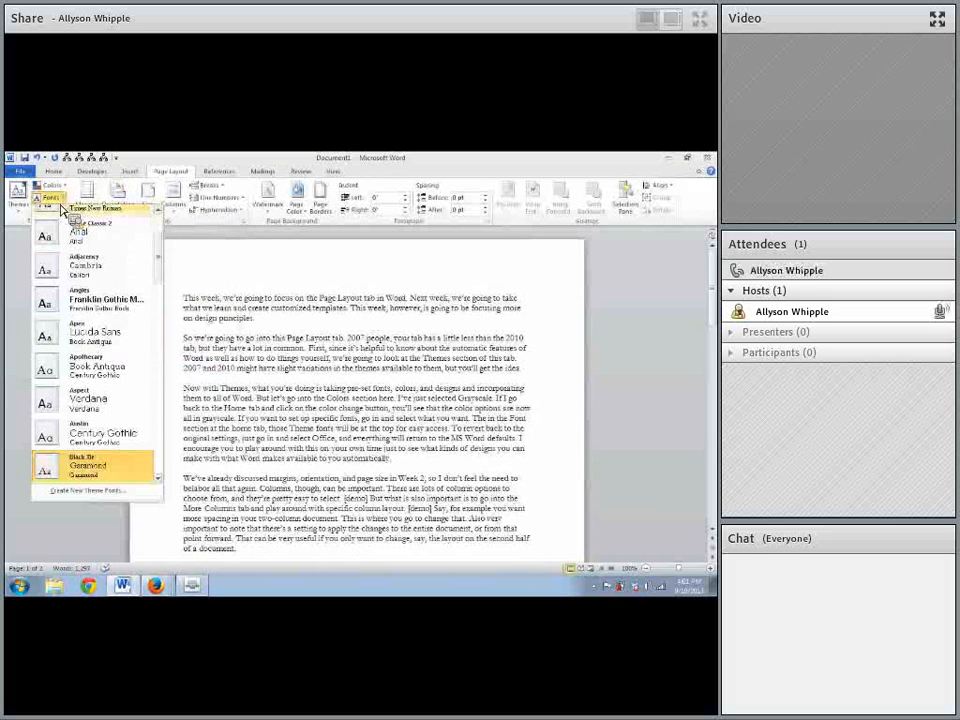
pyautogui.scroll(-1, 163, 275)
pyautogui.click(165, 276)
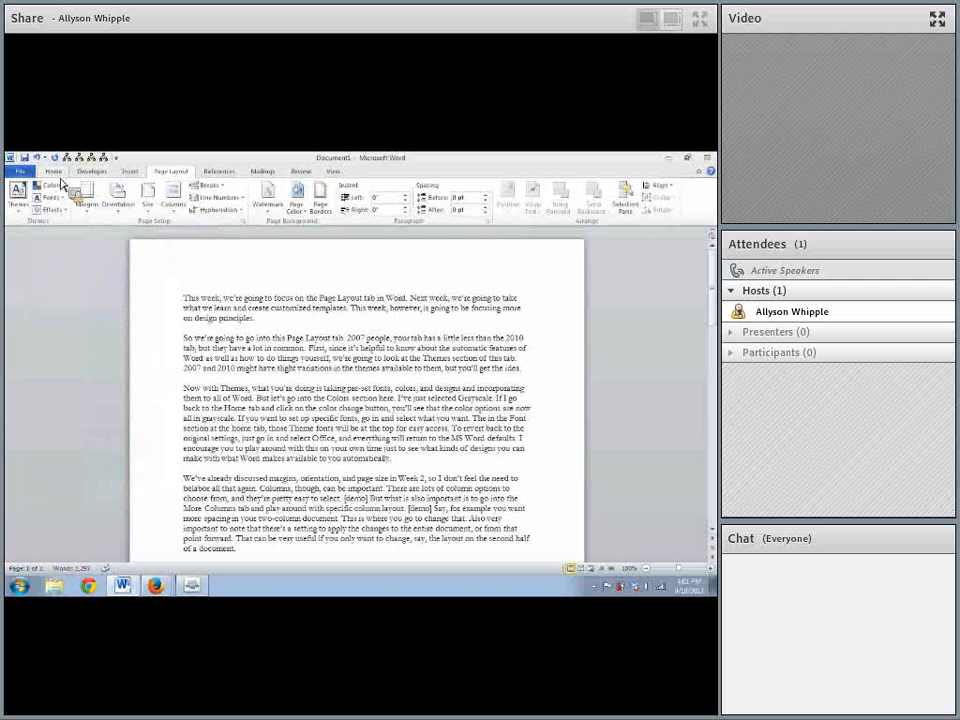
pyautogui.click(53, 171)
pyautogui.click(143, 189)
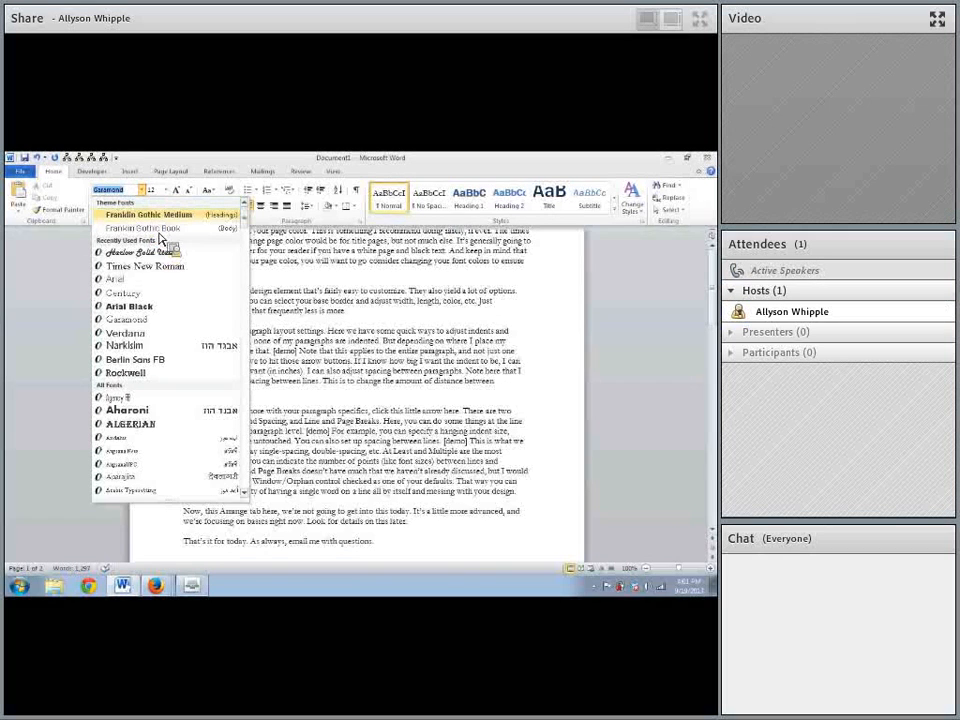
pyautogui.click(145, 165)
# Set the document's theme fonts to the built-in Office 2 set (Calibri and Cambria)
pyautogui.click(170, 171)
pyautogui.click(50, 197)
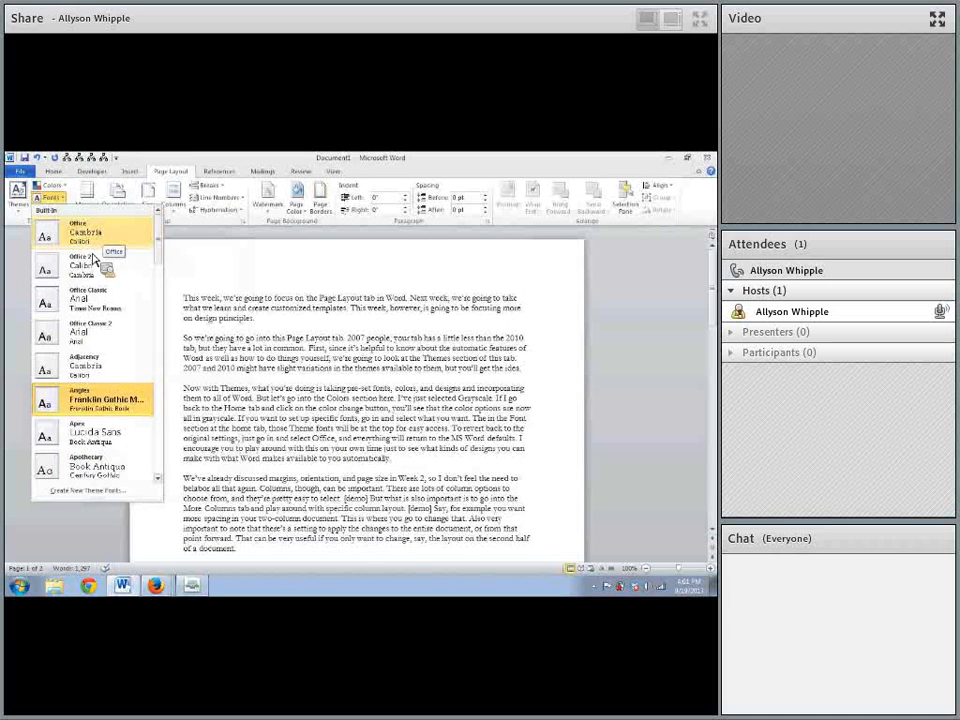
pyautogui.click(88, 227)
pyautogui.click(62, 199)
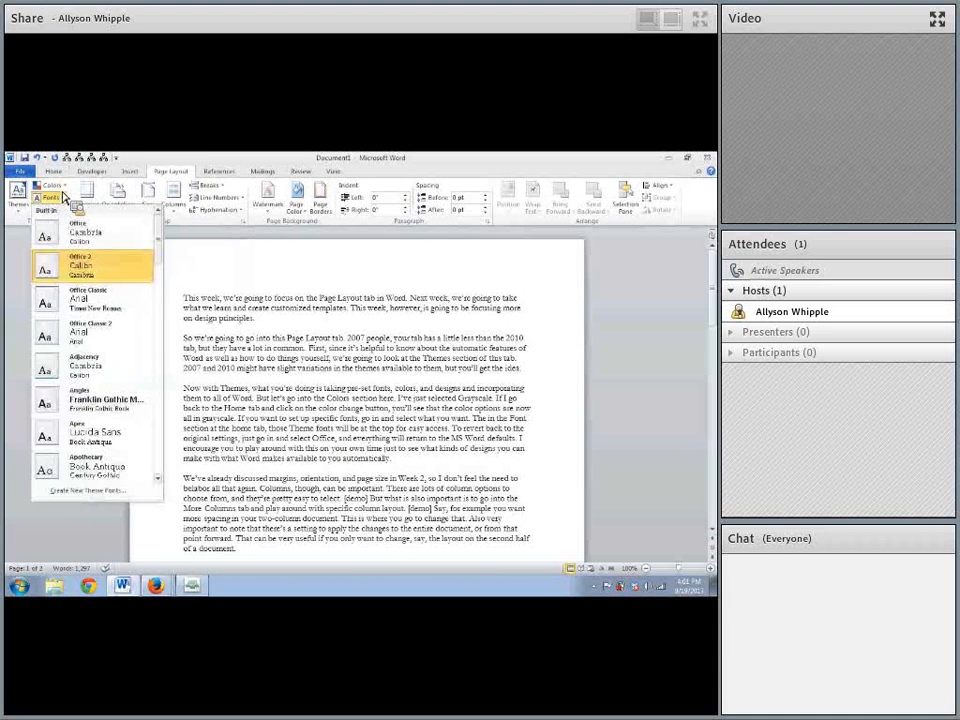
pyautogui.click(100, 268)
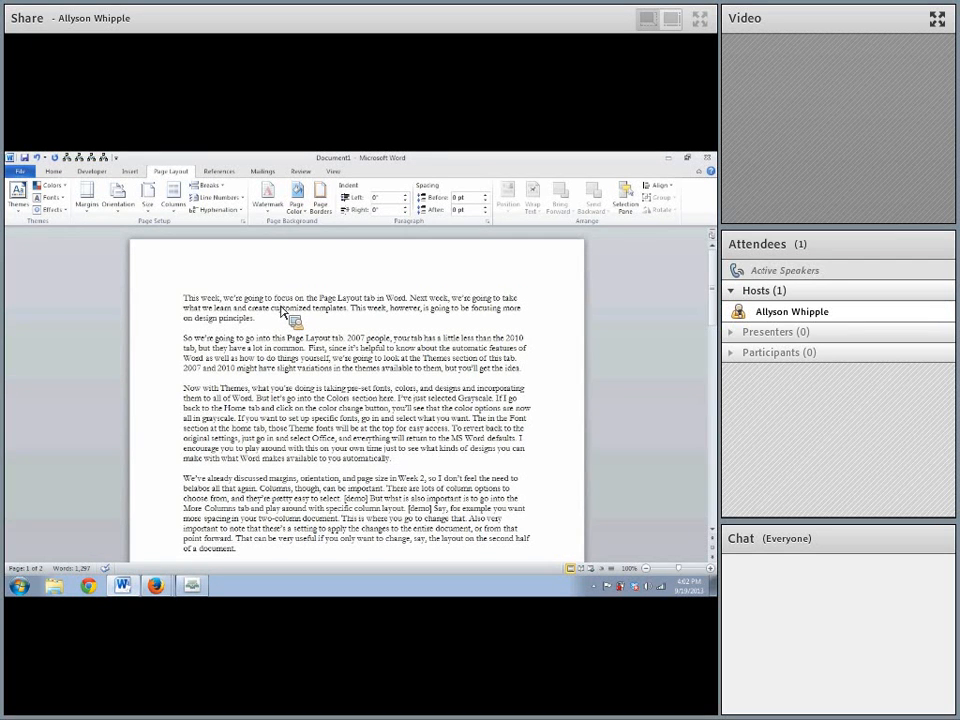
pyautogui.click(110, 204)
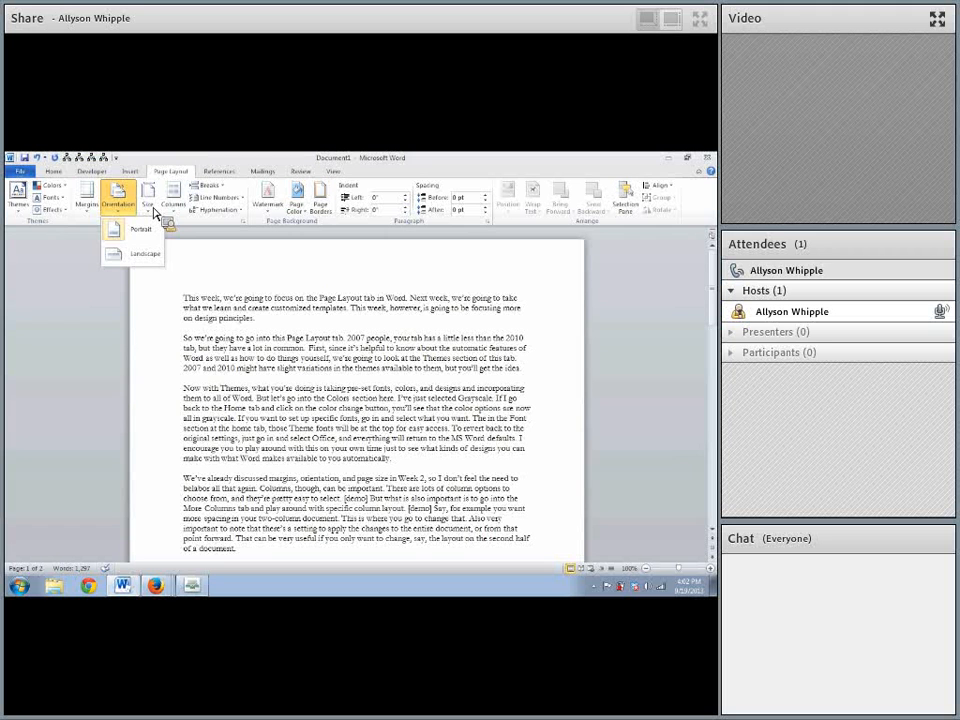
pyautogui.click(262, 326)
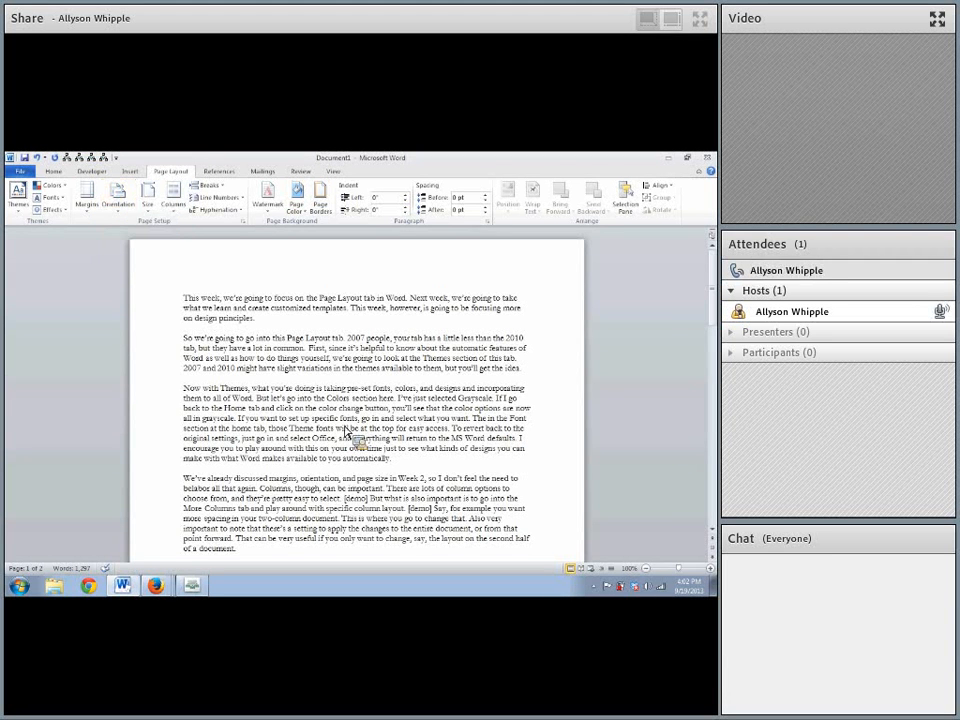
# Apply the Two column preset to the document and replace it with the Three preset
pyautogui.click(173, 200)
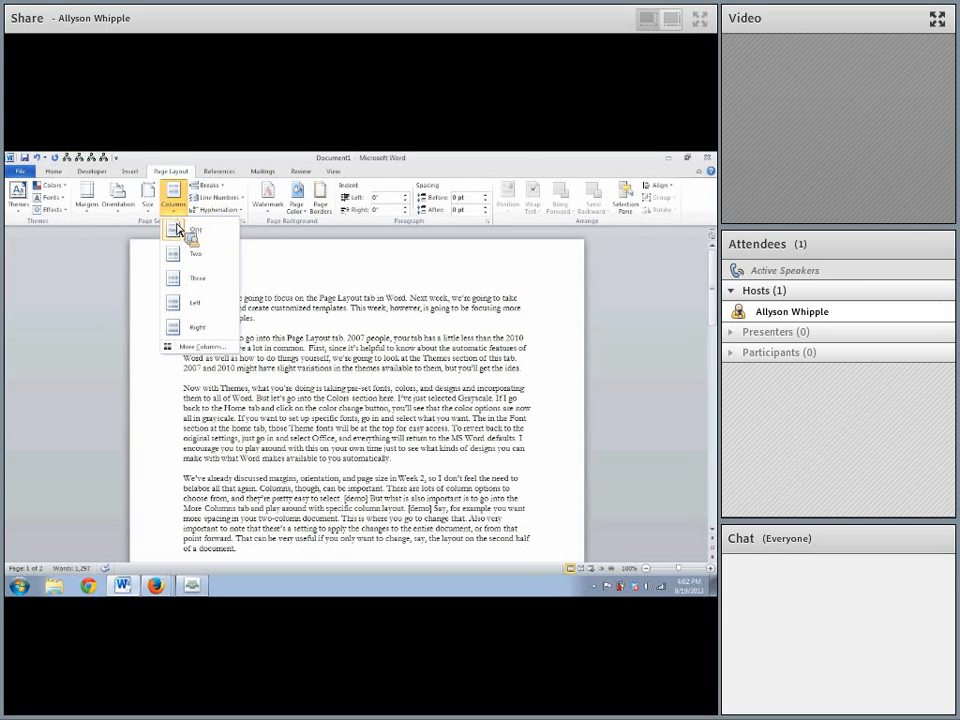
pyautogui.click(200, 254)
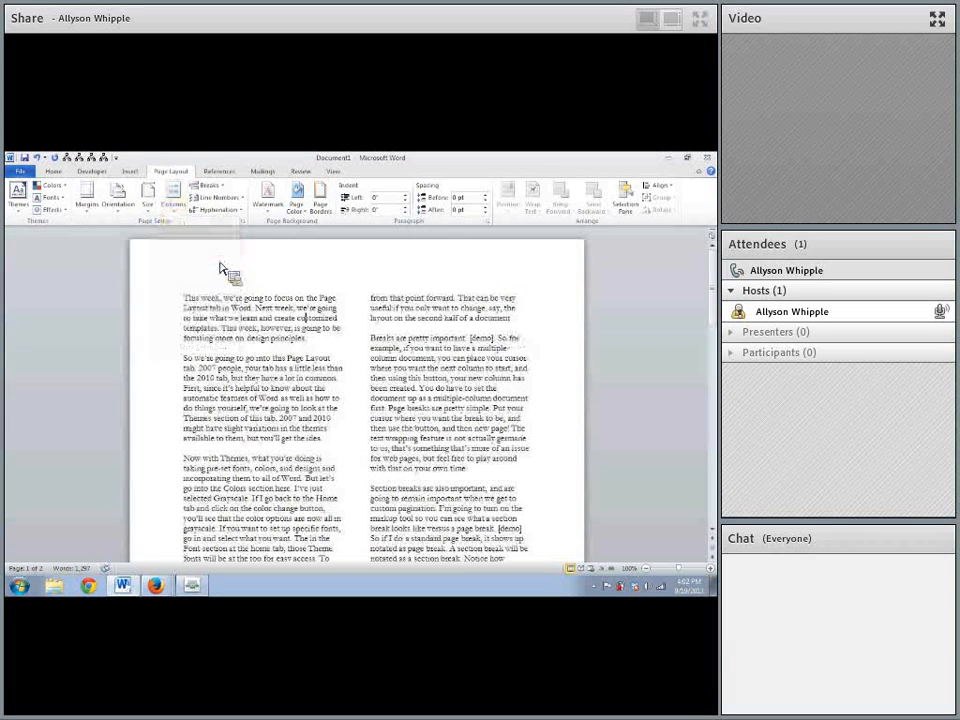
pyautogui.click(174, 200)
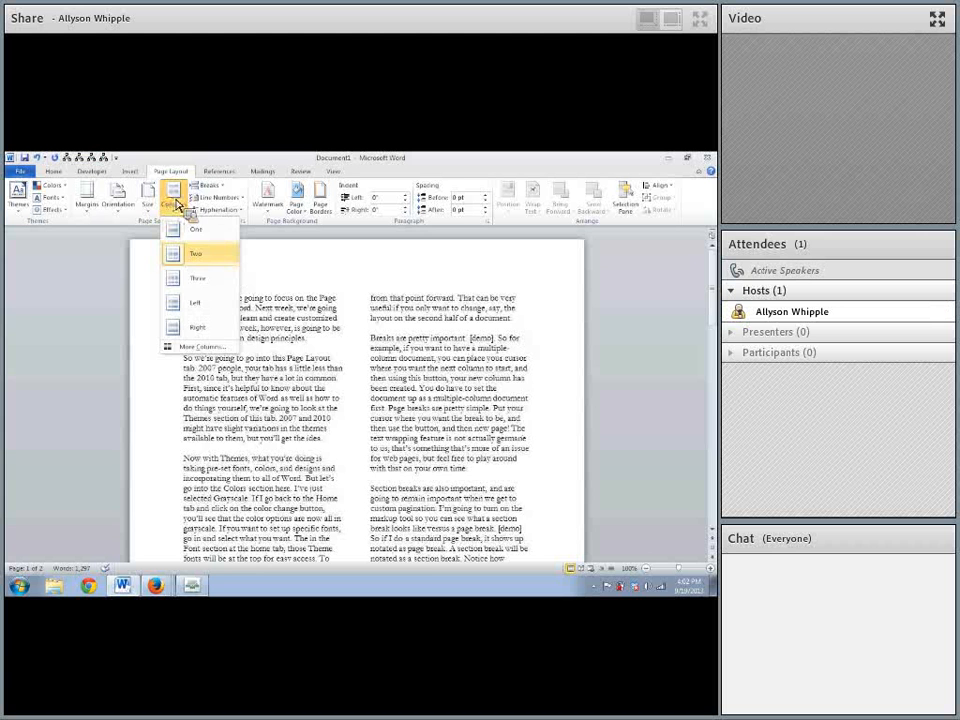
pyautogui.click(197, 278)
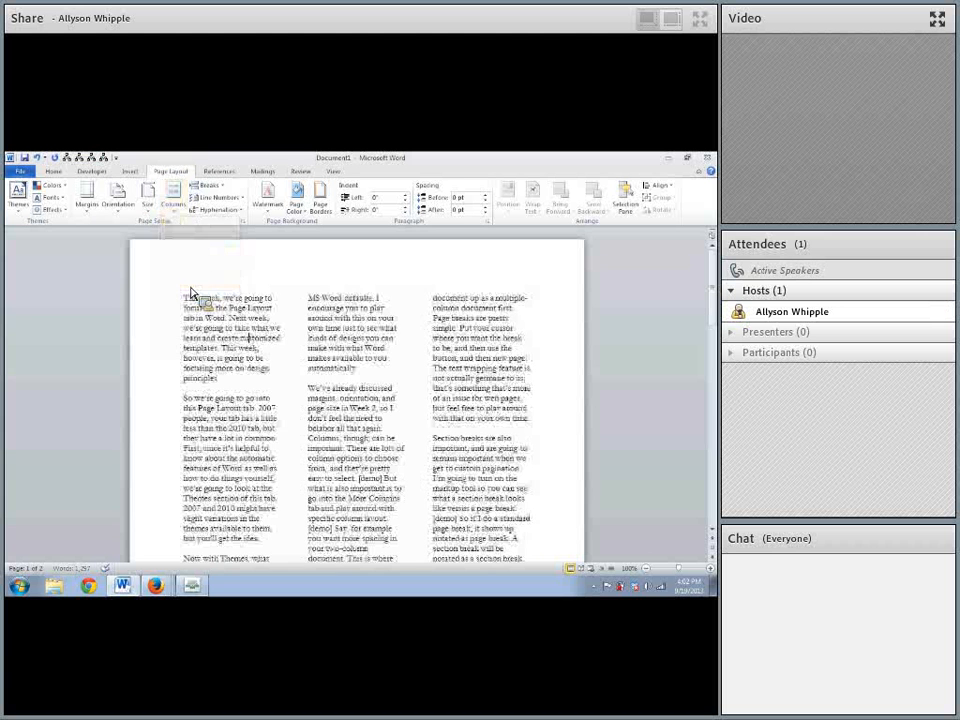
# Apply the Left column preset to the document and replace it with the Right preset
pyautogui.click(174, 201)
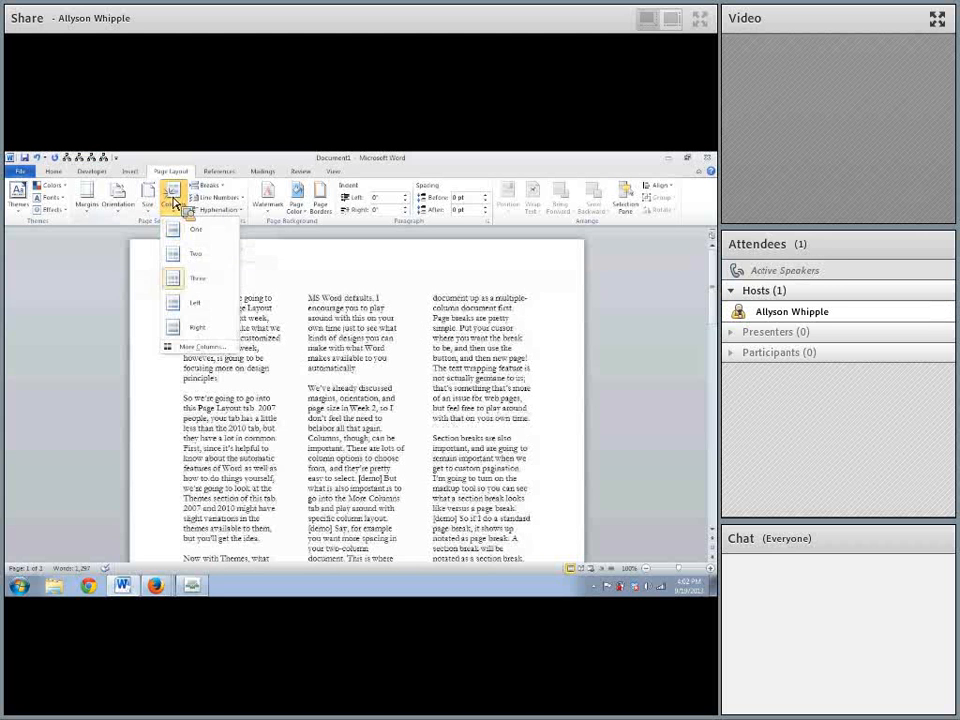
pyautogui.click(197, 302)
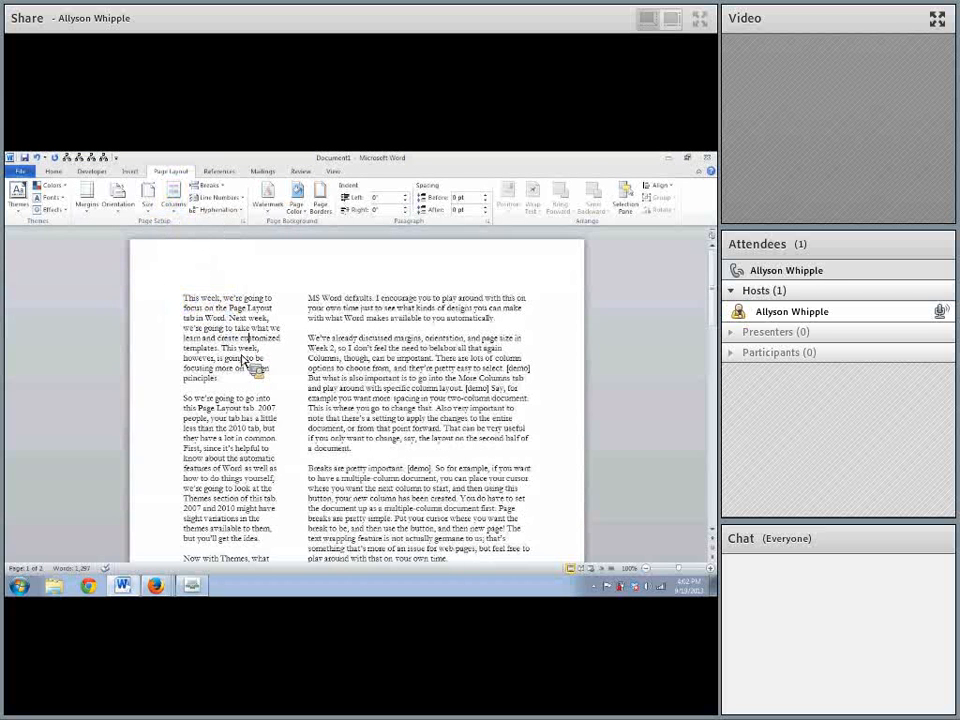
pyautogui.click(174, 201)
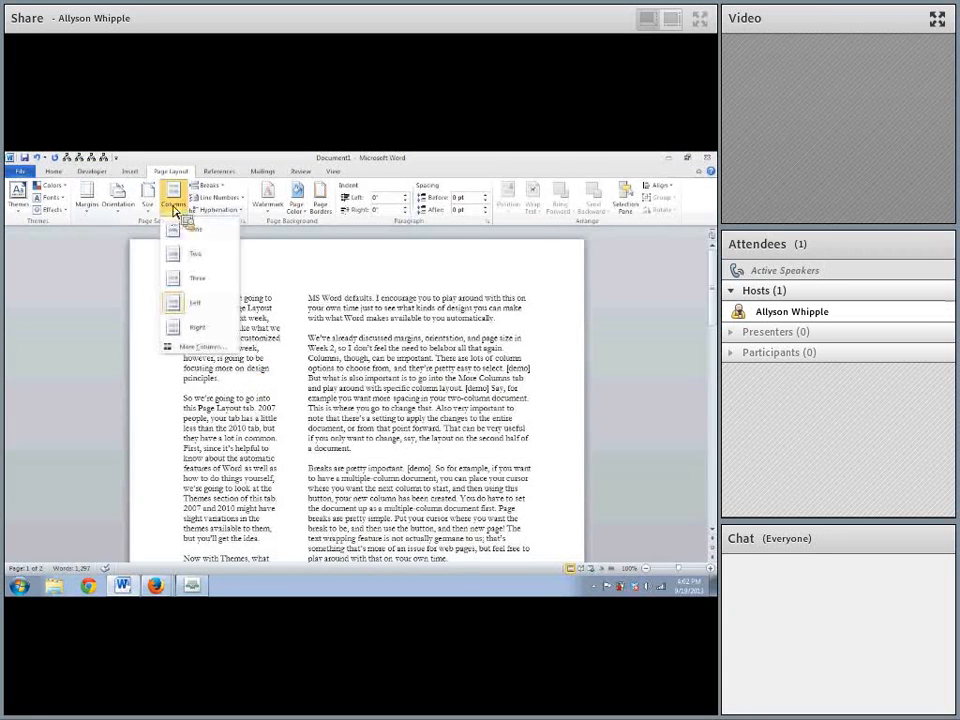
pyautogui.click(196, 327)
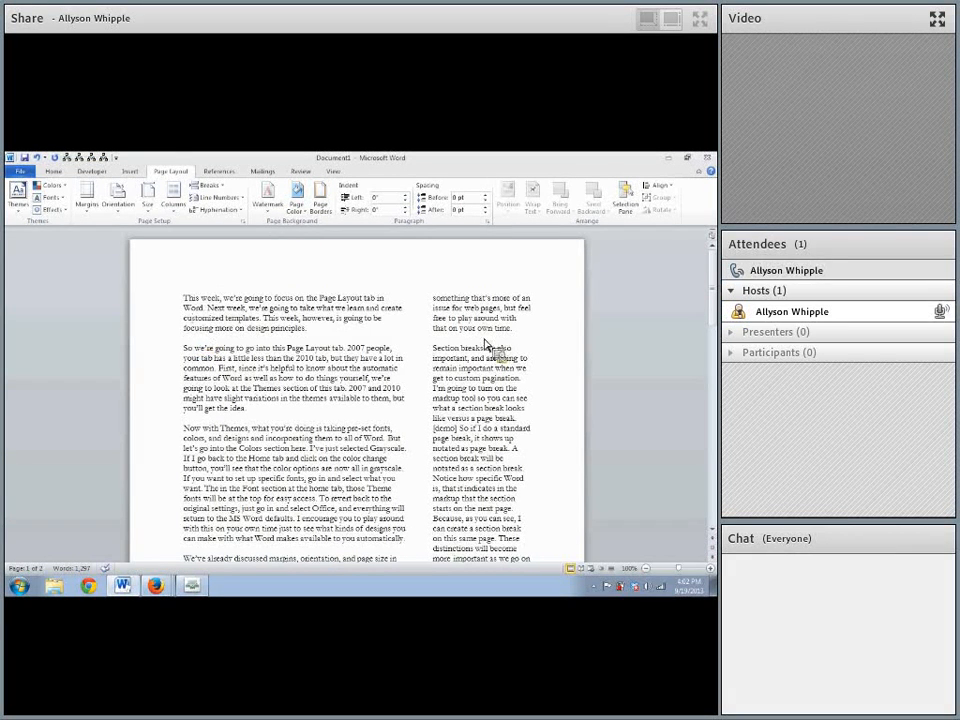
# Review the detailed settings for column count, width and spacing
pyautogui.moveTo(494, 430); pyautogui.dragTo(496, 438)
pyautogui.click(494, 451)
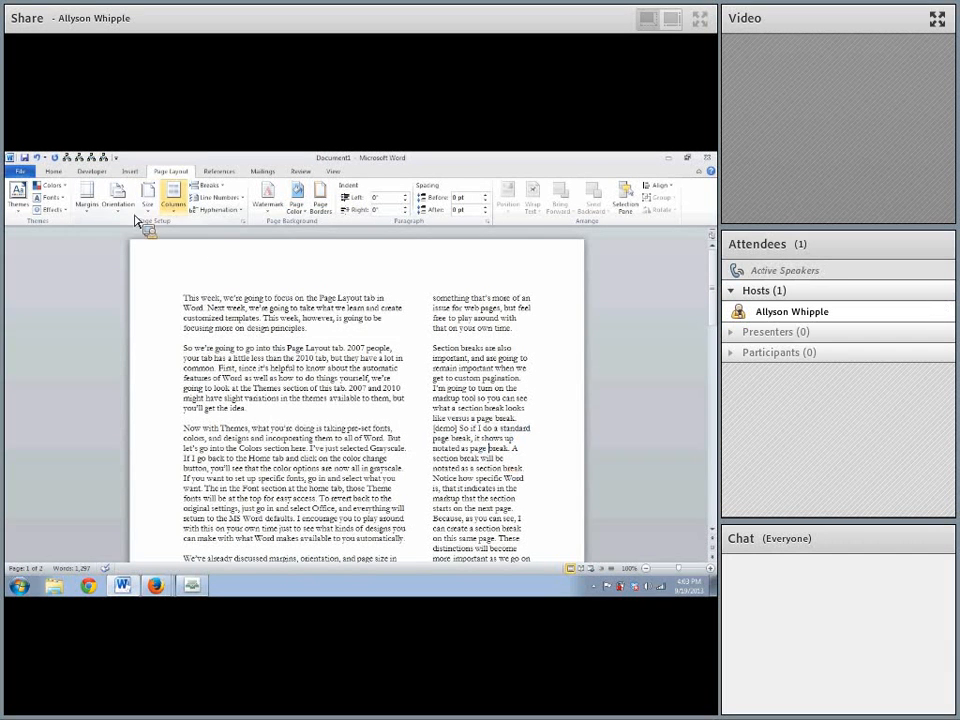
pyautogui.click(173, 198)
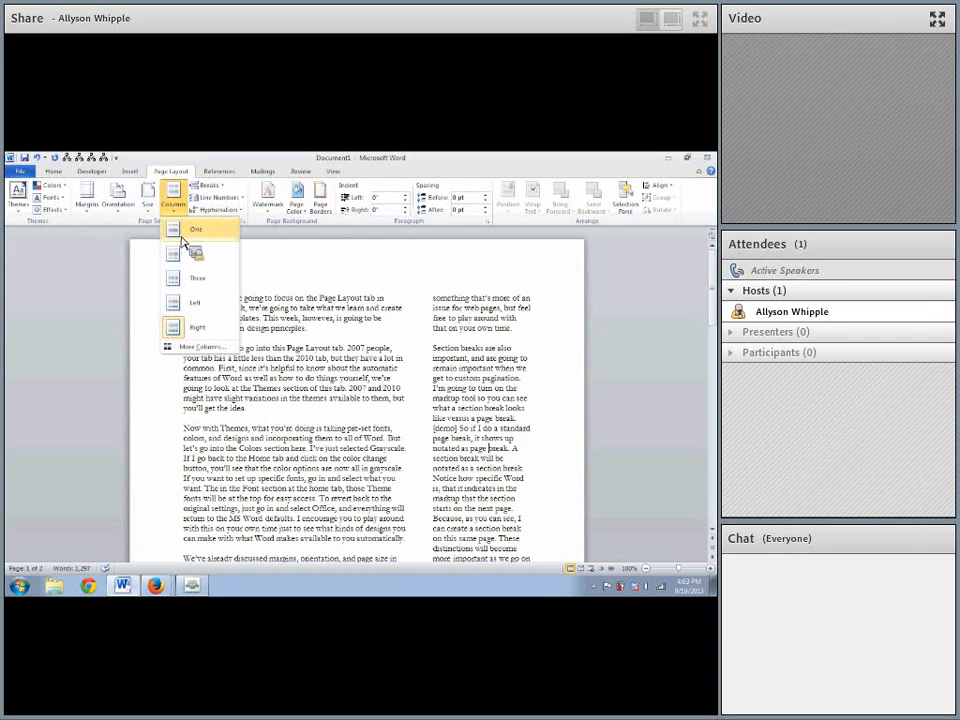
pyautogui.click(197, 346)
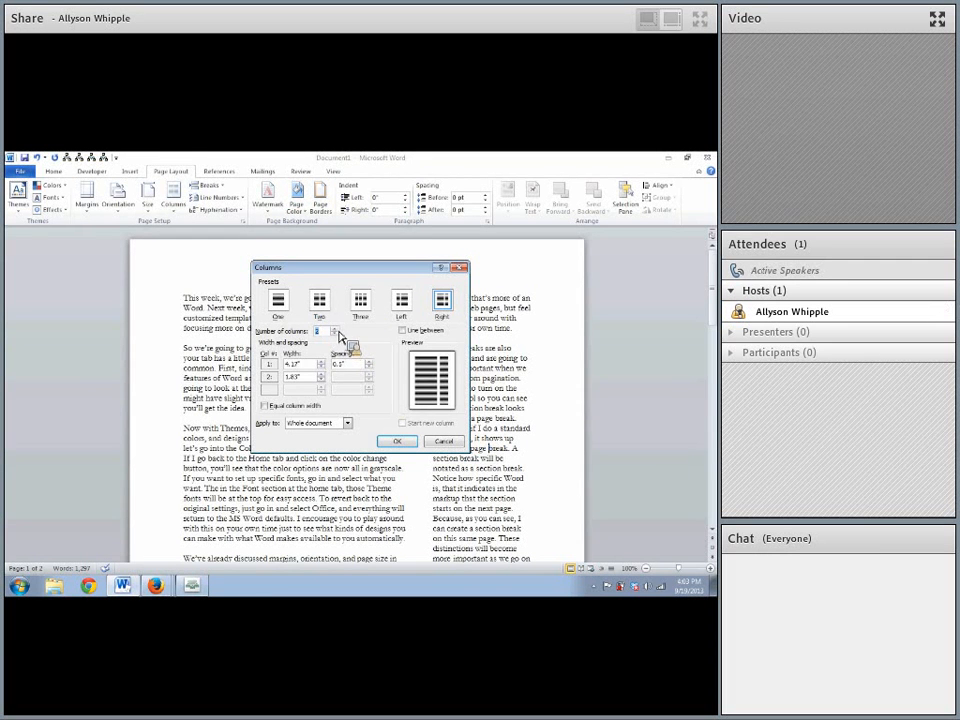
pyautogui.click(443, 441)
# Reset the document to one column and lay the whole document out in four equal-width columns
pyautogui.click(174, 204)
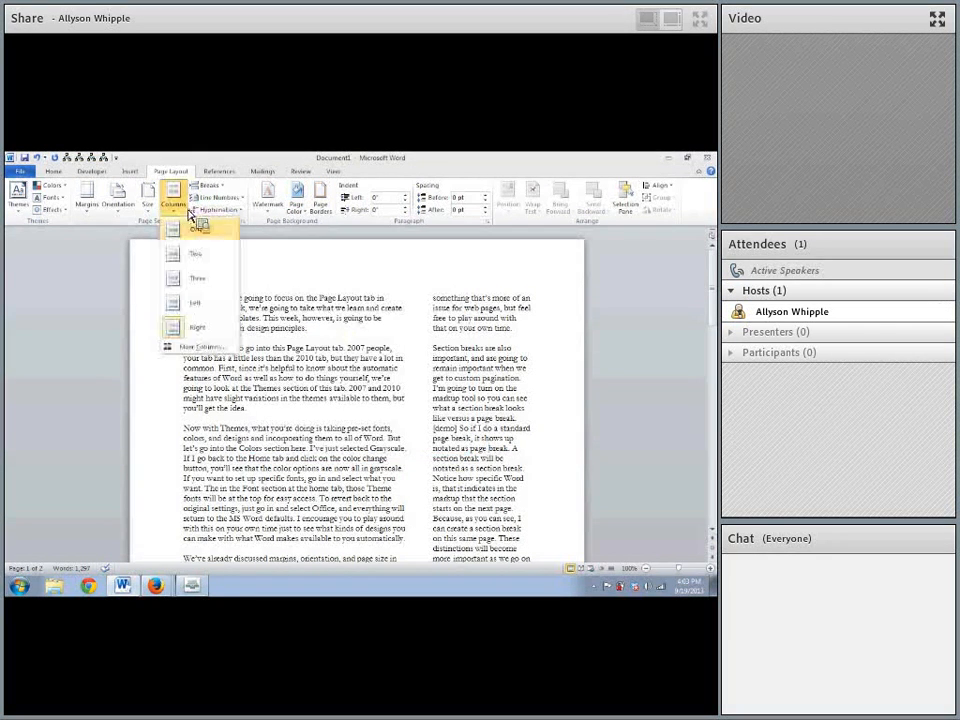
pyautogui.click(188, 227)
pyautogui.click(177, 207)
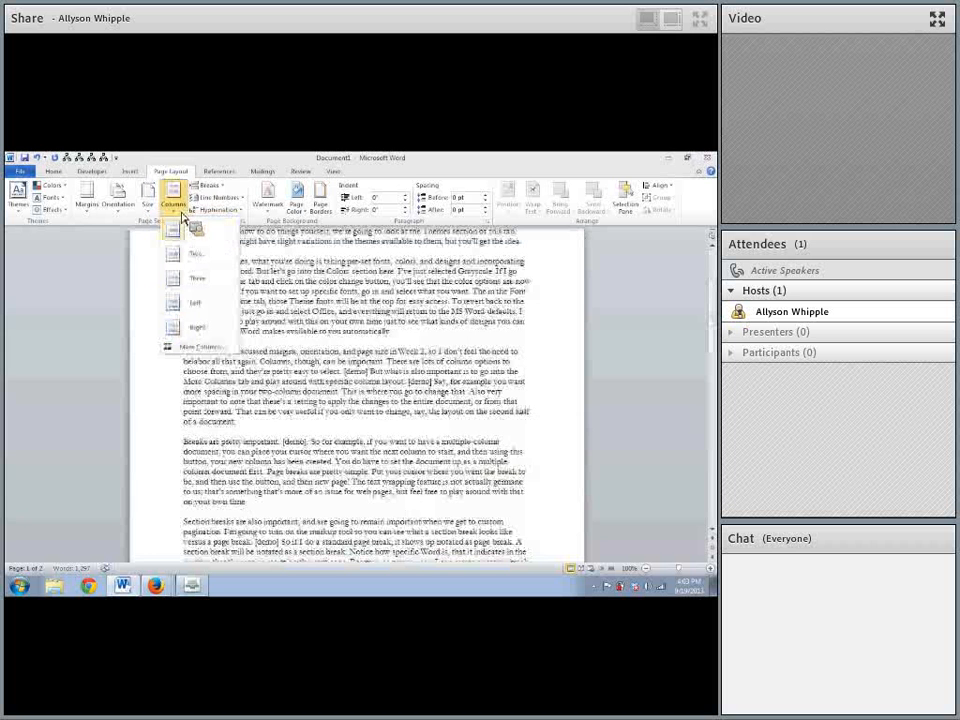
pyautogui.click(192, 346)
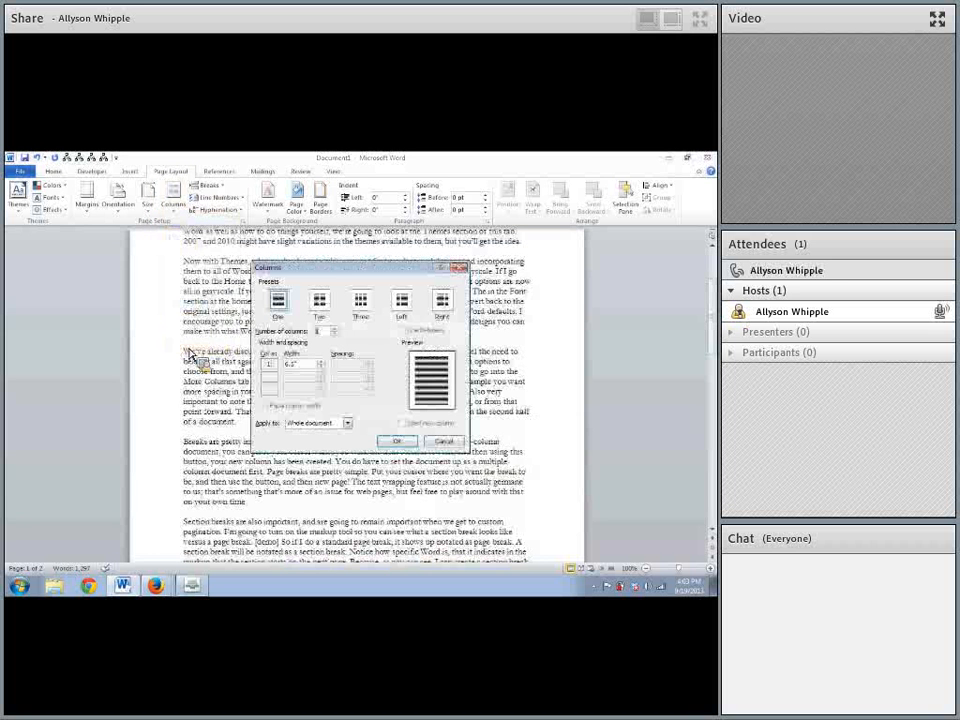
pyautogui.click(335, 329)
pyautogui.click(335, 329)
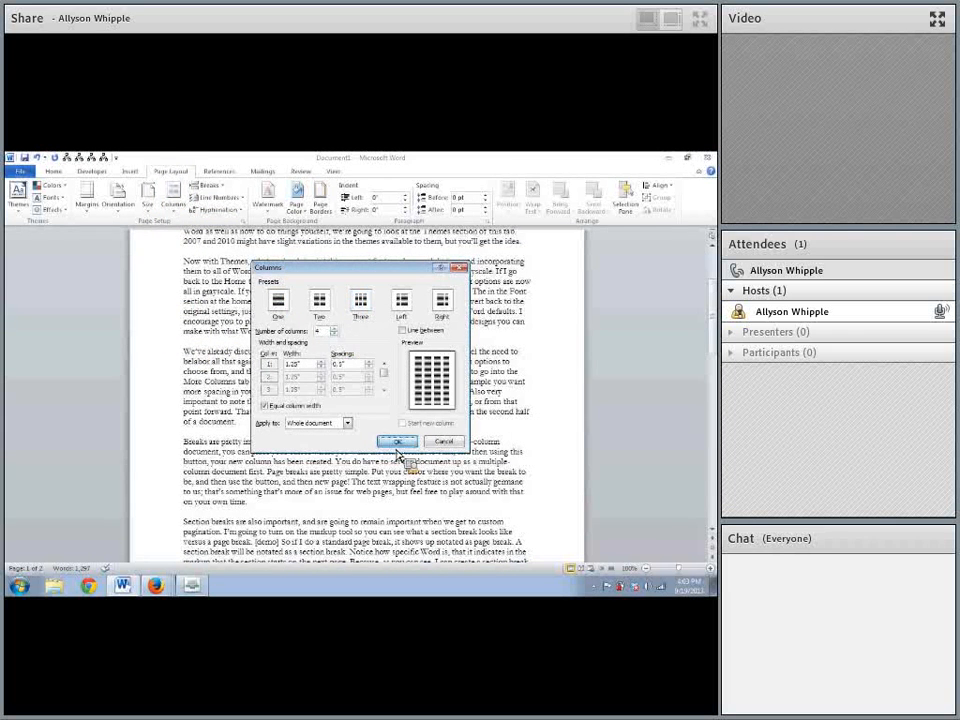
pyautogui.click(396, 442)
pyautogui.scroll(3, 330, 360)
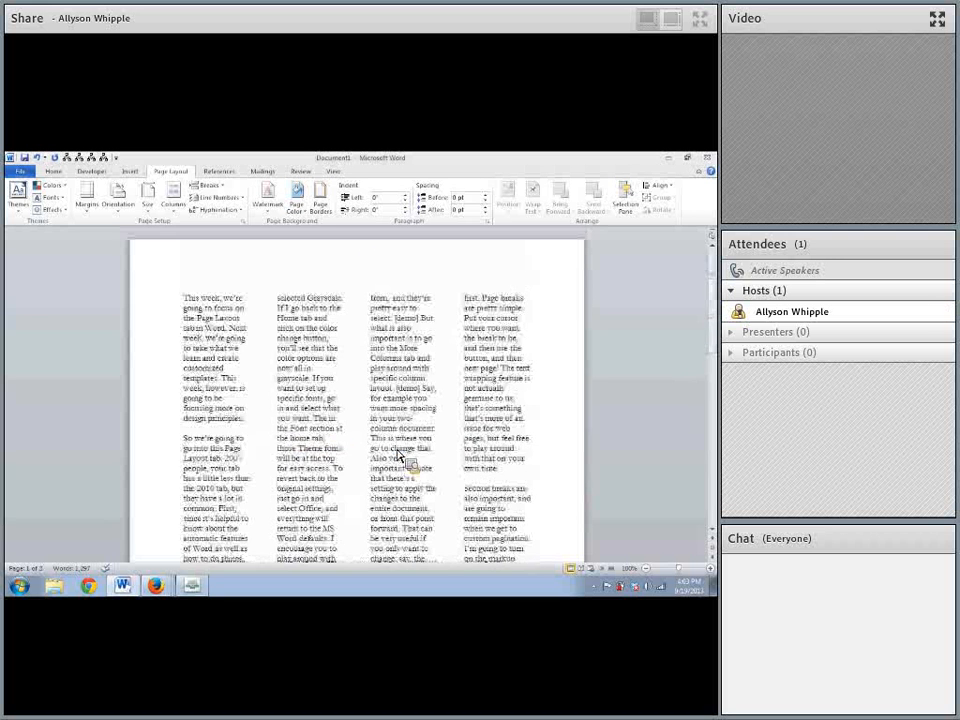
# Return the document to one column and set up two equal columns 2" wide with 2.5" spacing
pyautogui.click(174, 199)
pyautogui.click(196, 229)
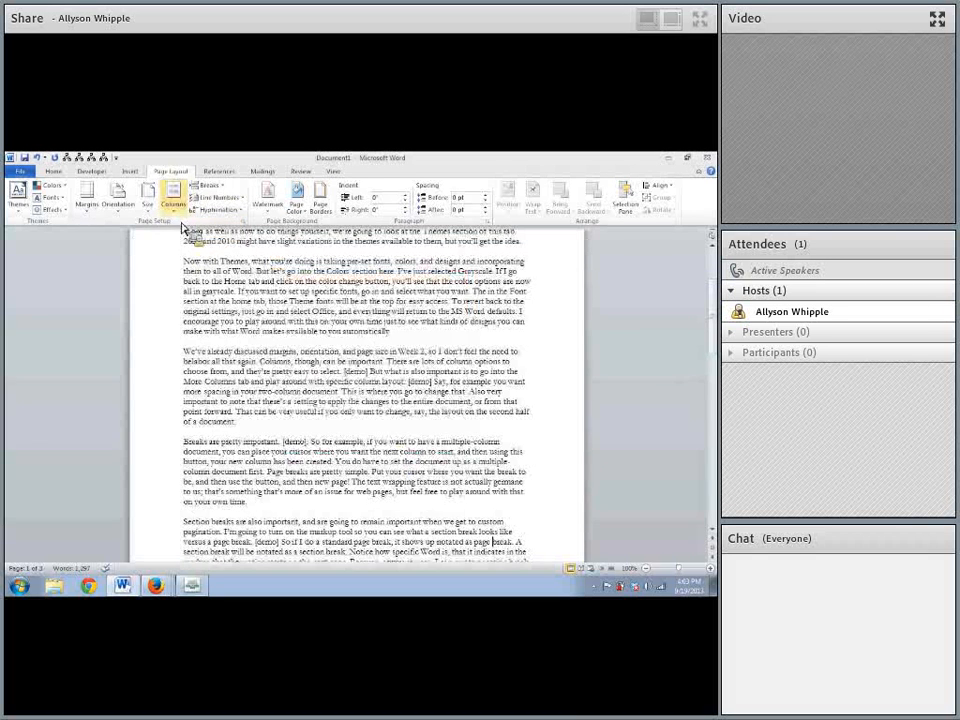
pyautogui.click(174, 199)
pyautogui.click(203, 346)
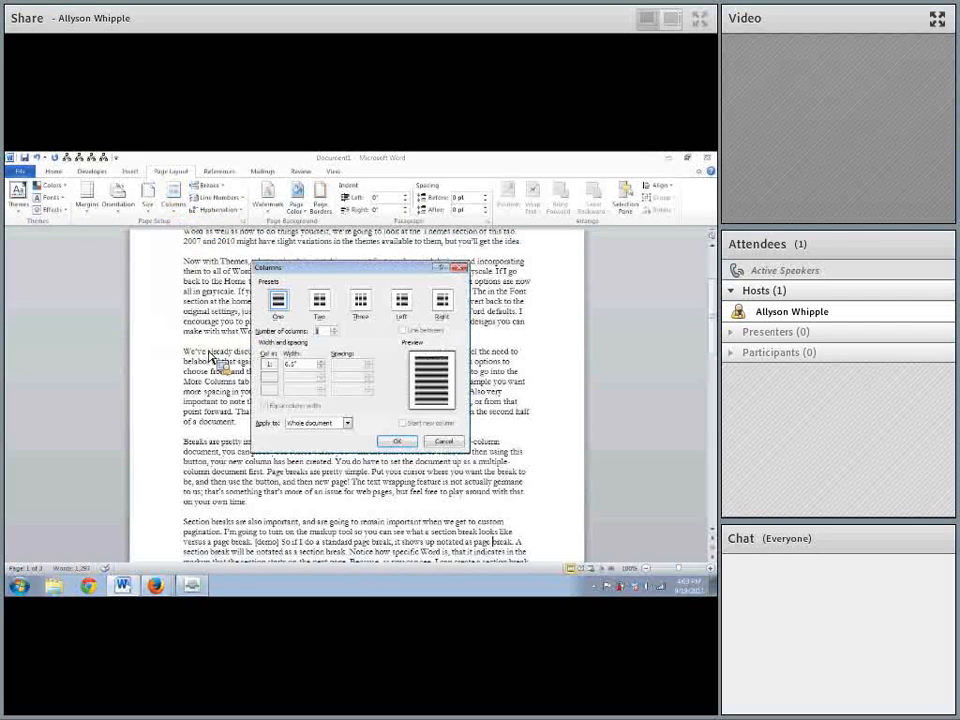
pyautogui.click(318, 302)
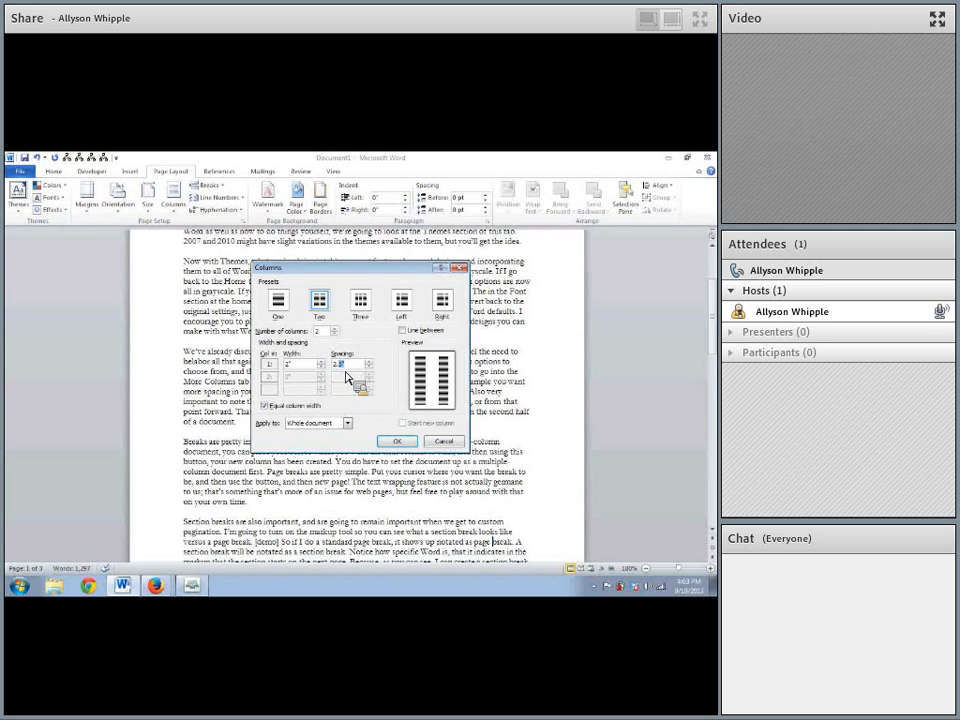
pyautogui.doubleClick(314, 364)
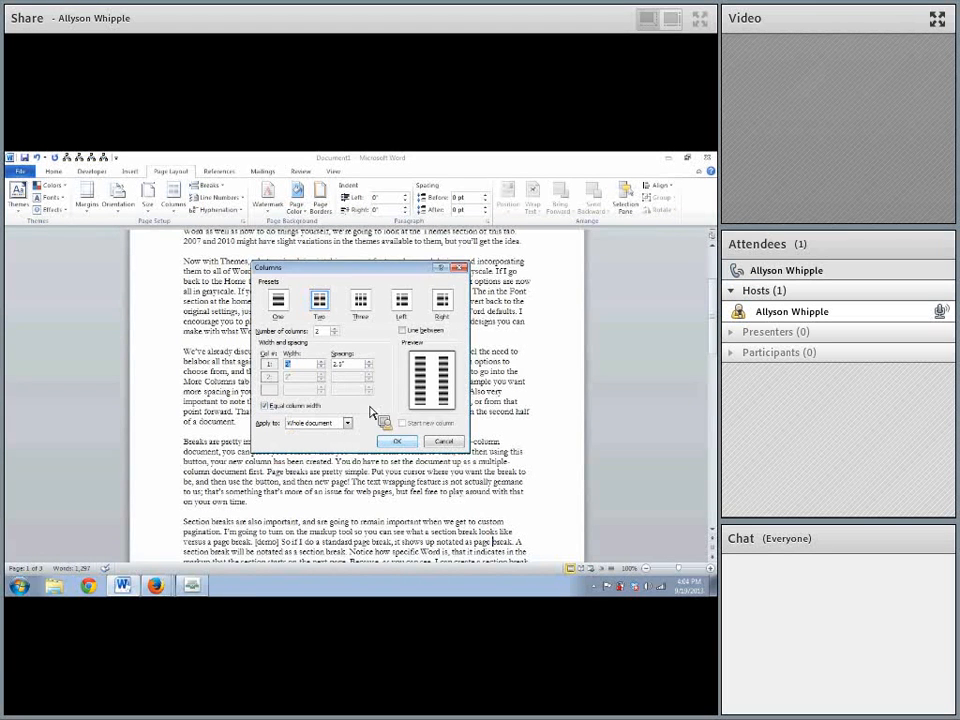
pyautogui.click(393, 441)
pyautogui.scroll(15, 397, 452)
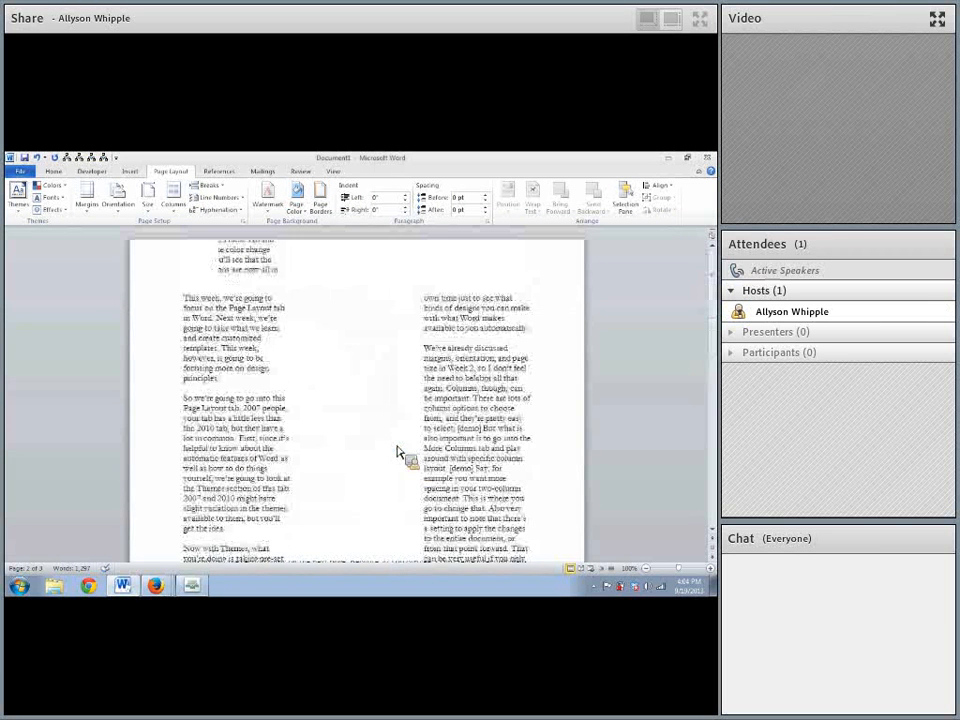
pyautogui.scroll(-8, 397, 452)
pyautogui.scroll(8, 397, 452)
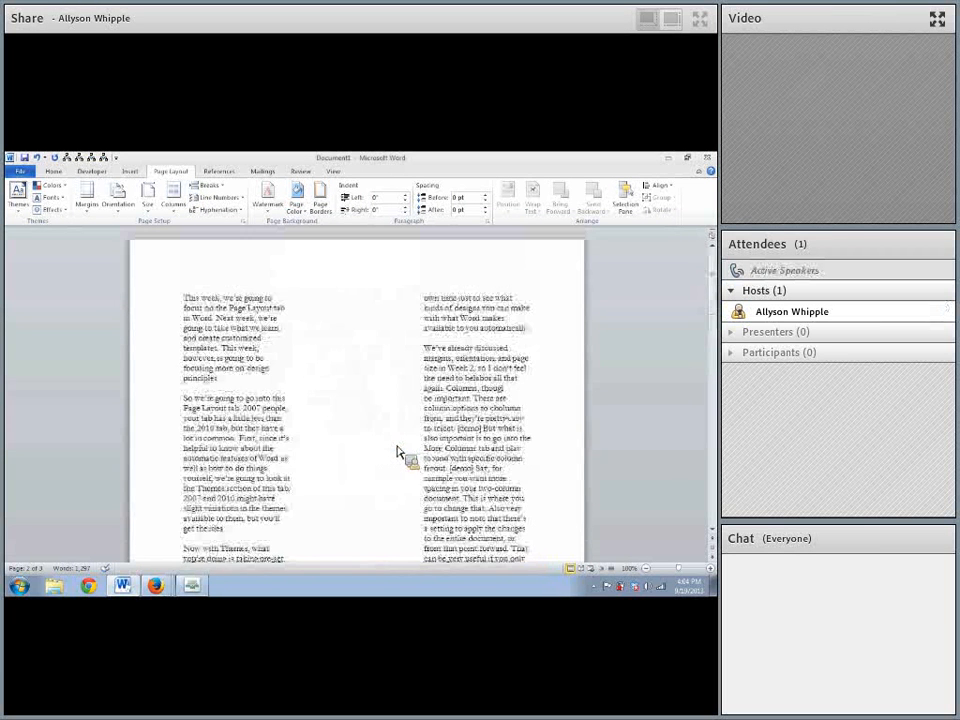
# Switch the document back to one column and reapply the Two column preset
pyautogui.click(180, 204)
pyautogui.click(196, 230)
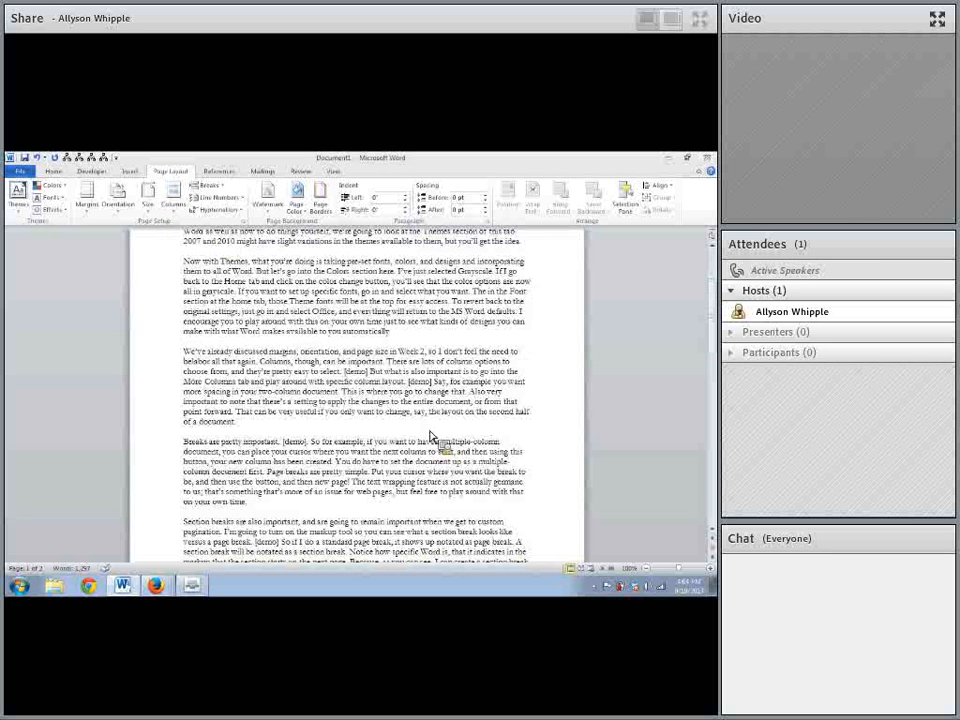
pyautogui.click(176, 200)
pyautogui.click(192, 253)
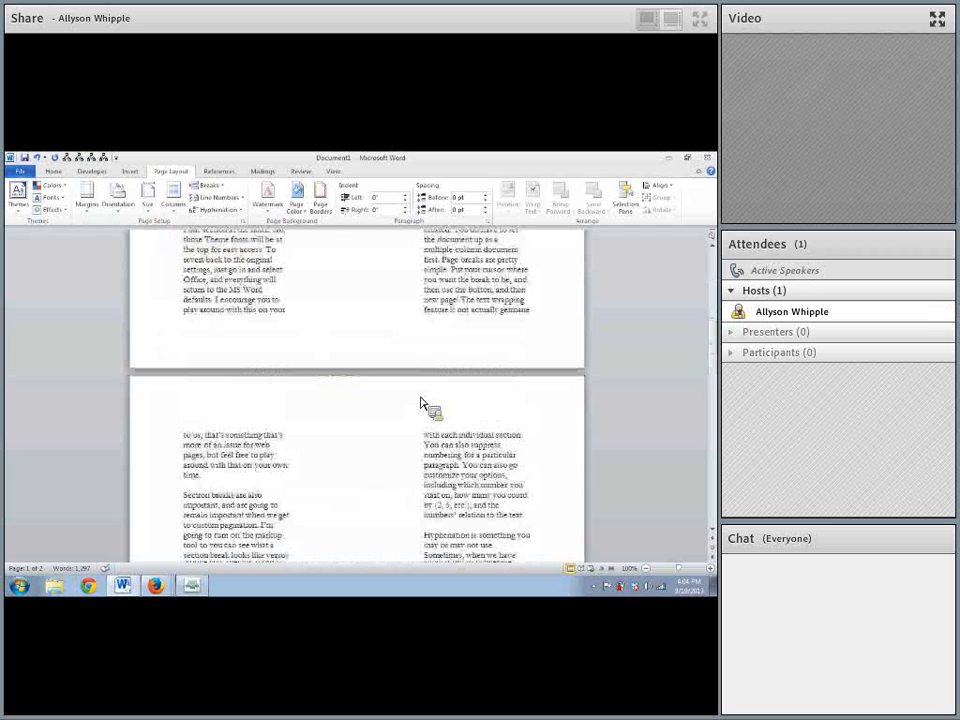
# Adjust the width of the two columns in the detailed column settings to narrow the gap between them
pyautogui.click(174, 200)
pyautogui.click(204, 343)
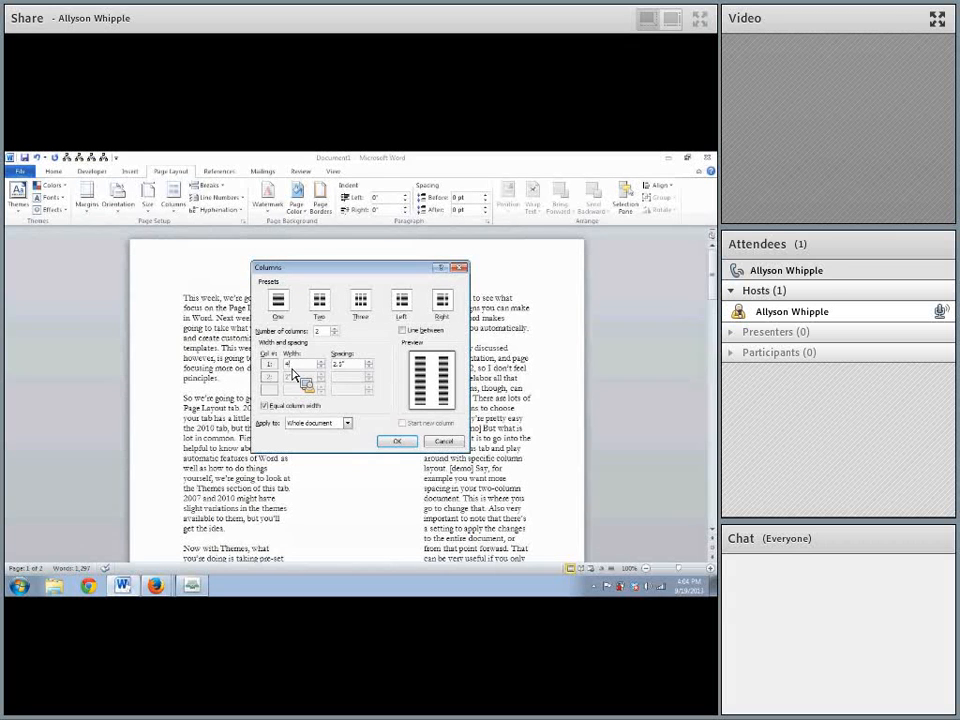
pyautogui.click(397, 441)
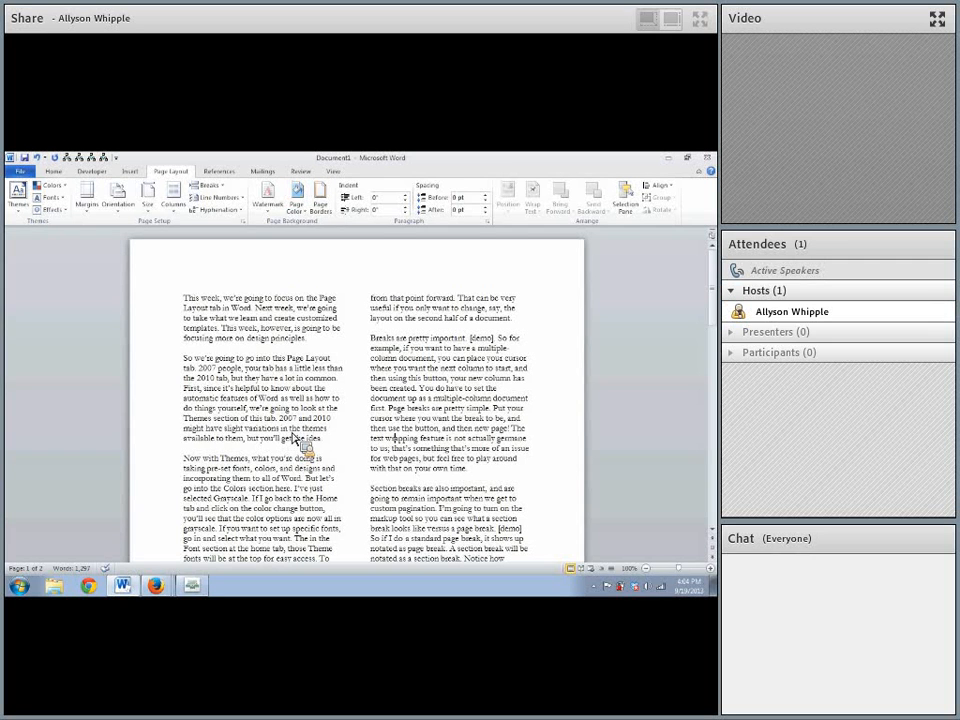
# Review the available page and section break types, and return the document to a single column
pyautogui.click(209, 186)
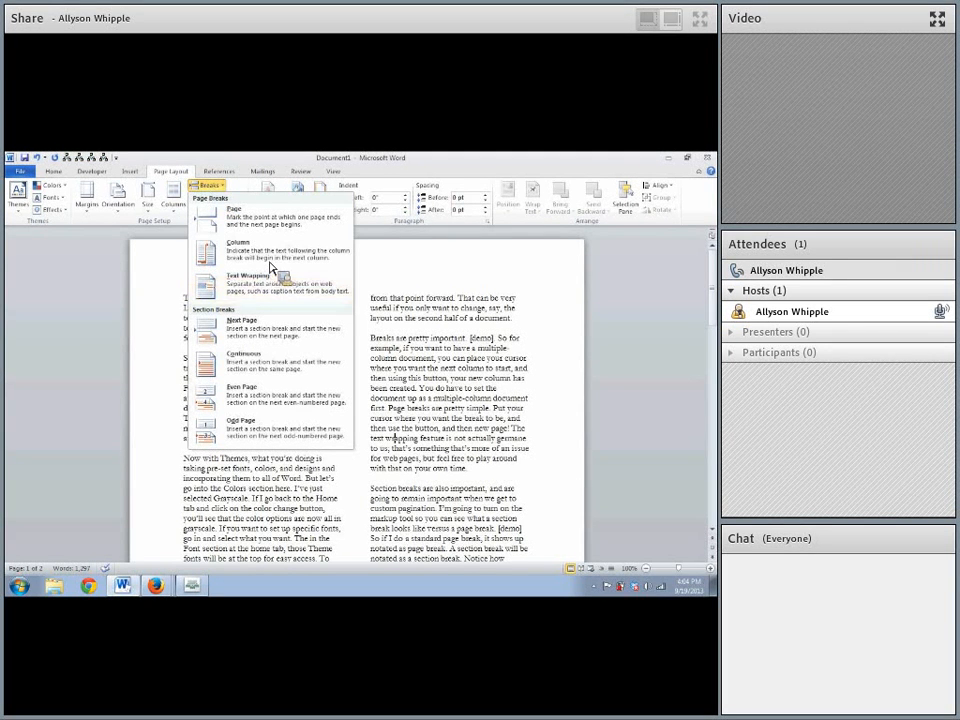
pyautogui.click(497, 364)
pyautogui.scroll(-3, 492, 360)
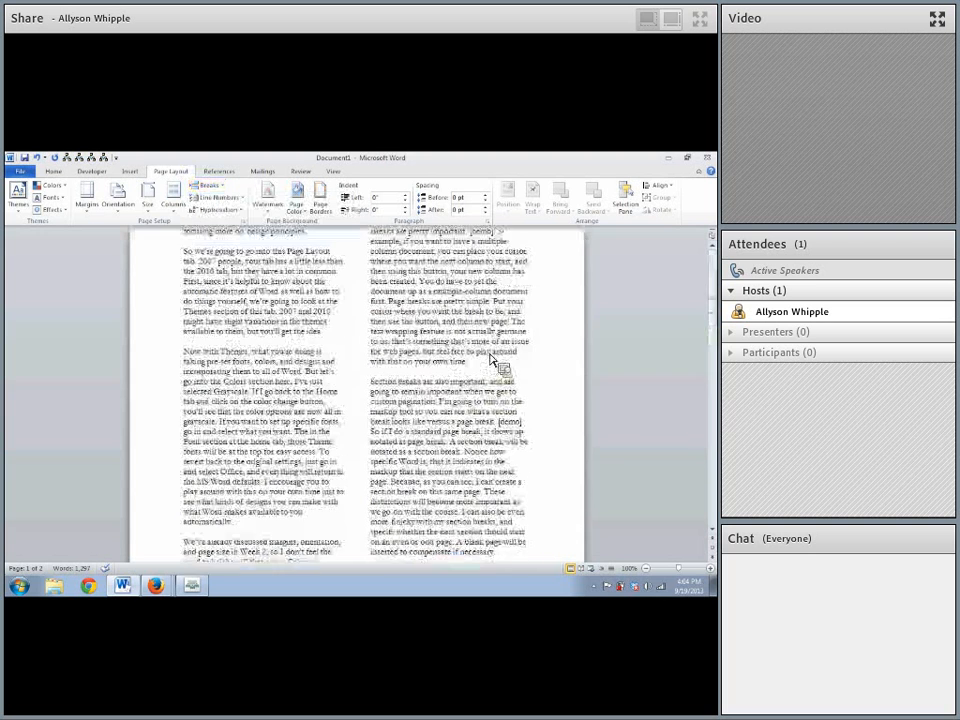
pyautogui.scroll(3, 322, 378)
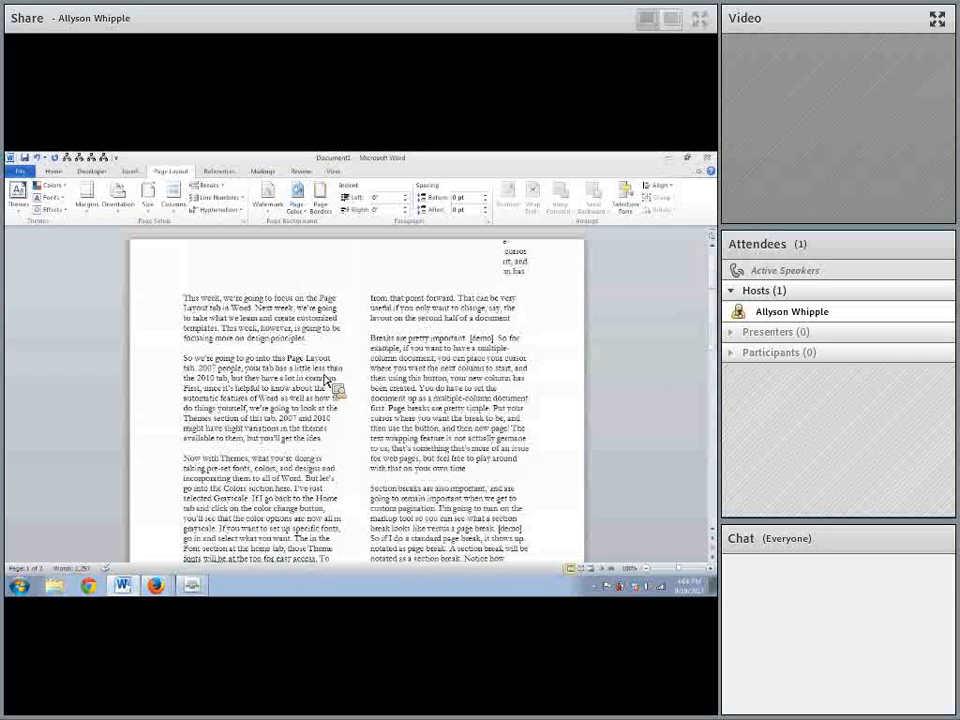
pyautogui.click(174, 198)
pyautogui.click(190, 230)
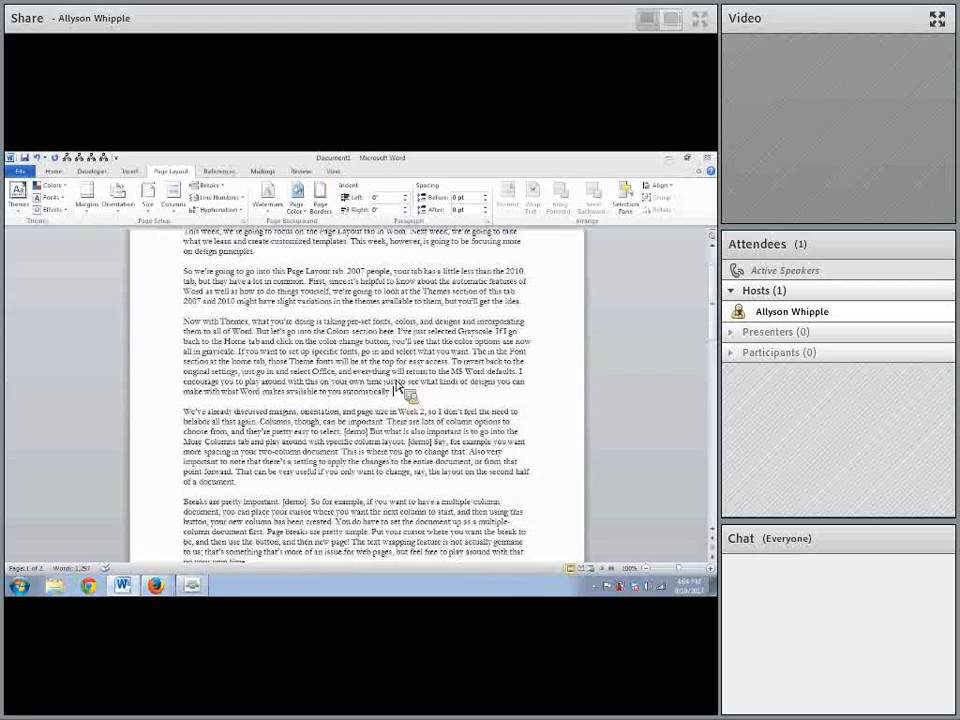
# Insert a page break after the paragraph about Themes, and undo it
pyautogui.click(208, 186)
pyautogui.click(226, 212)
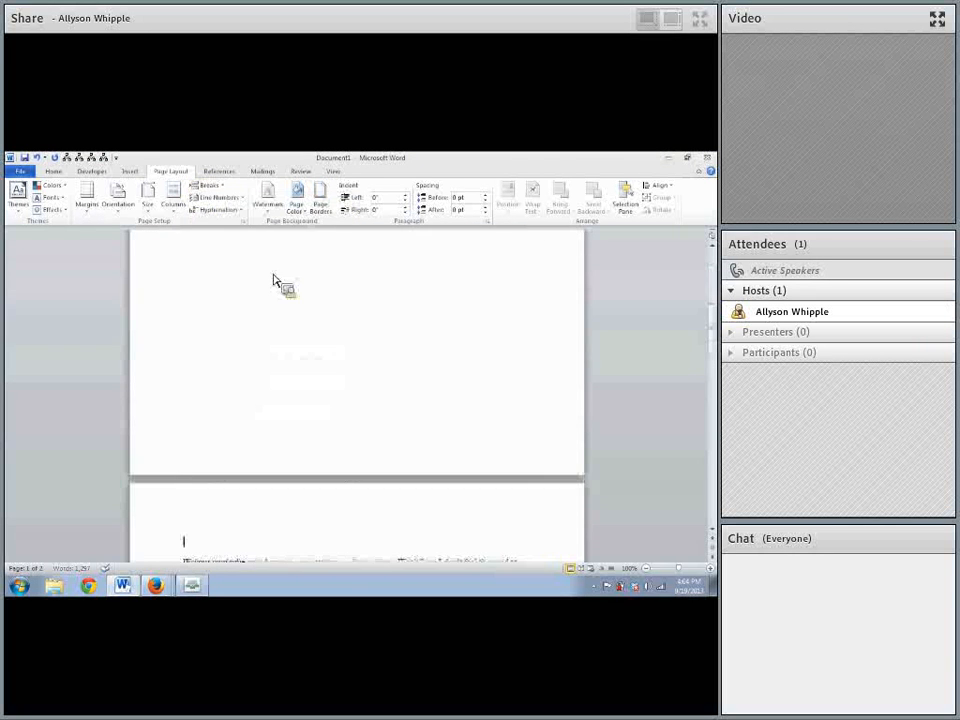
pyautogui.hotkey('ctrl', 'z')
pyautogui.click(174, 200)
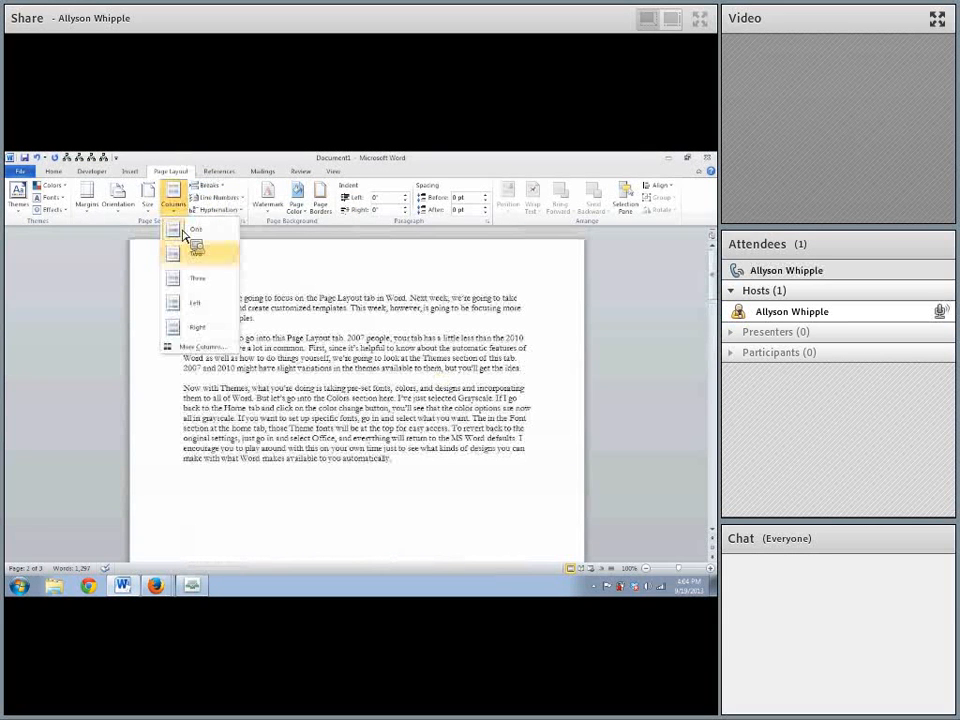
pyautogui.click(500, 445)
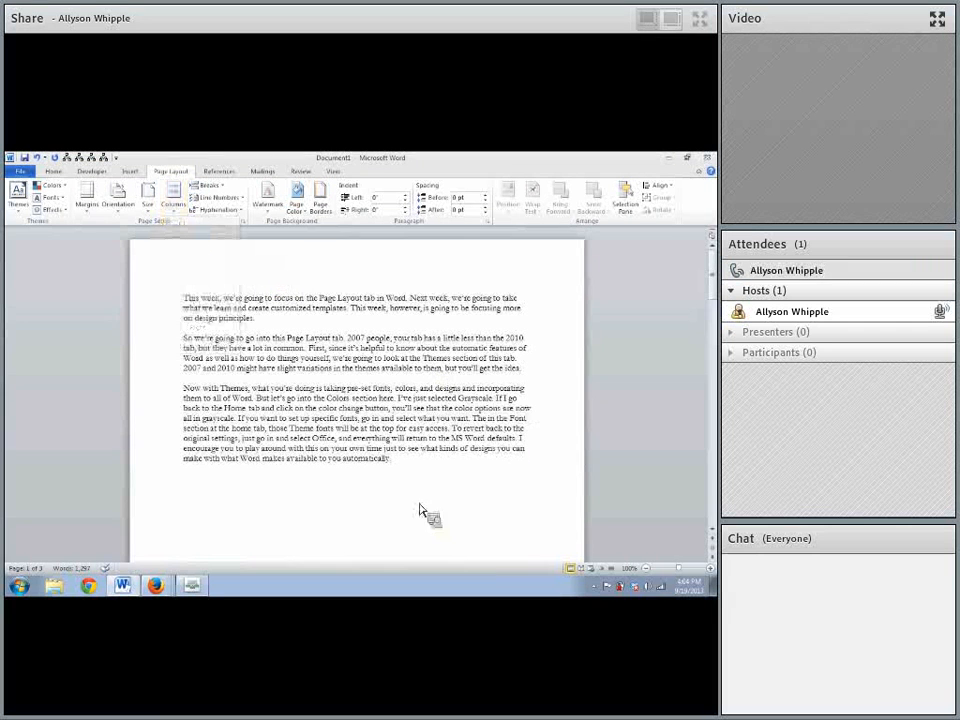
pyautogui.click(37, 158)
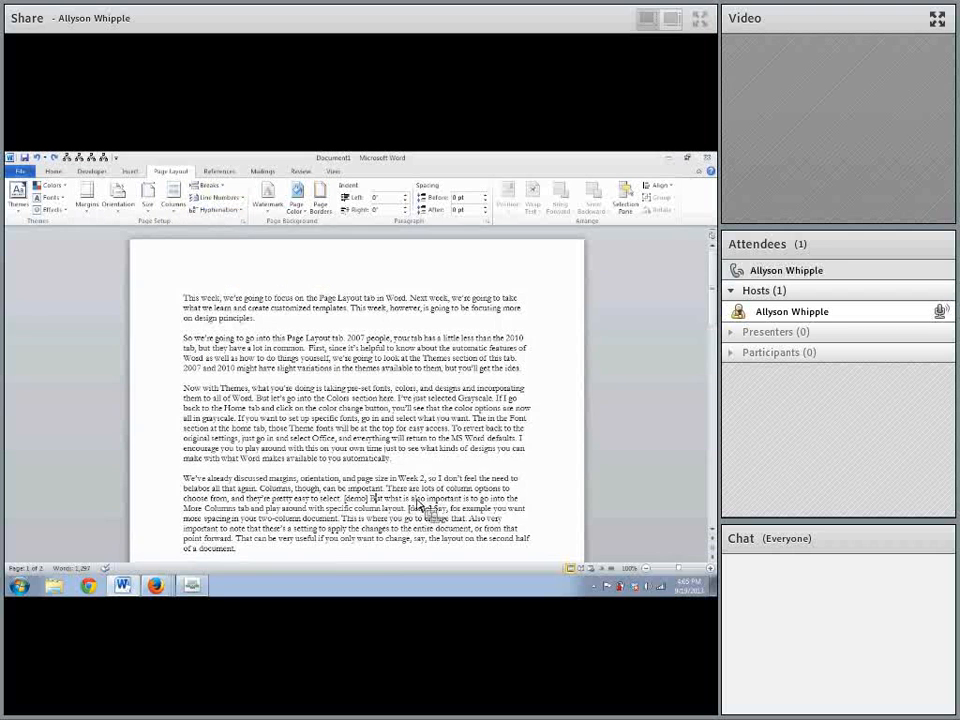
# Insert a column break after the paragraph about margins and columns, and apply the Two column preset
pyautogui.scroll(-2, 420, 507)
pyautogui.click(248, 477)
pyautogui.click(208, 185)
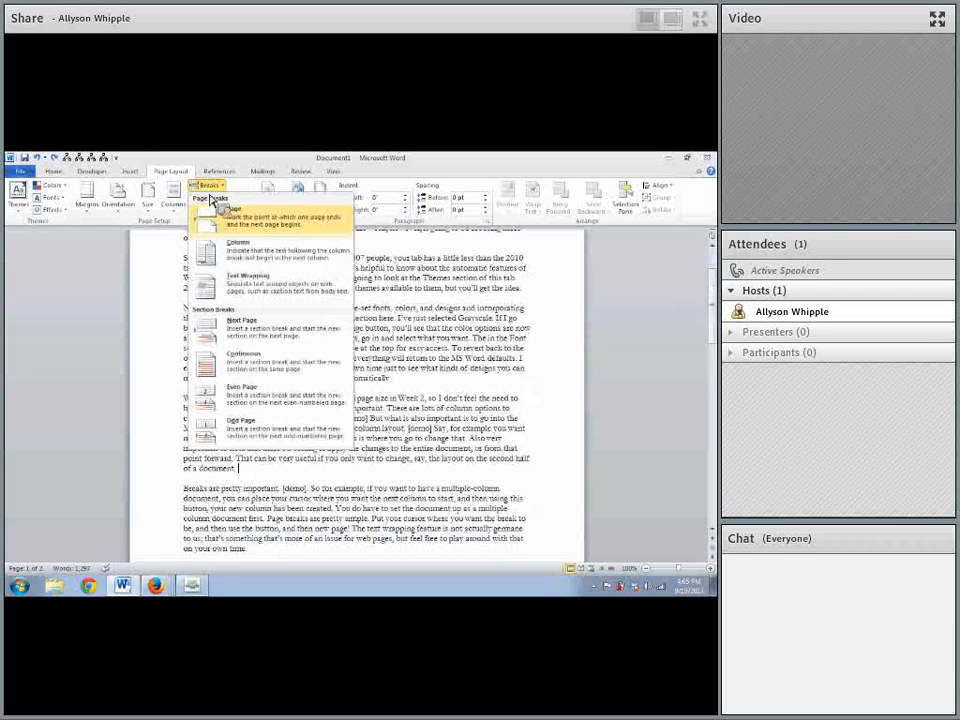
pyautogui.click(238, 246)
pyautogui.click(173, 196)
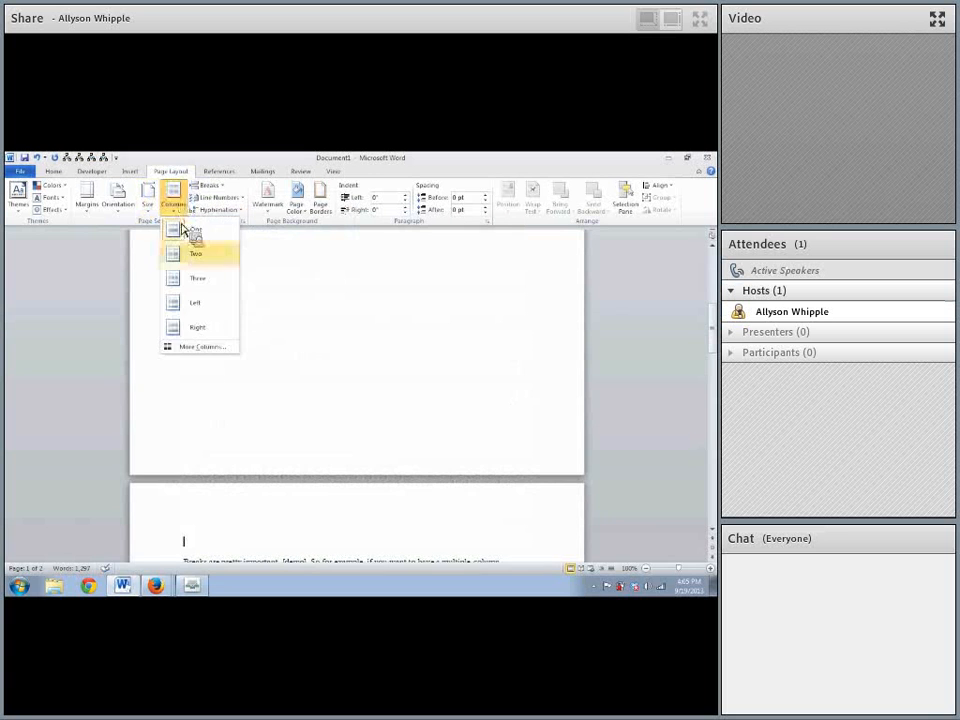
pyautogui.click(194, 252)
pyautogui.scroll(-5, 380, 357)
pyautogui.scroll(20, 380, 357)
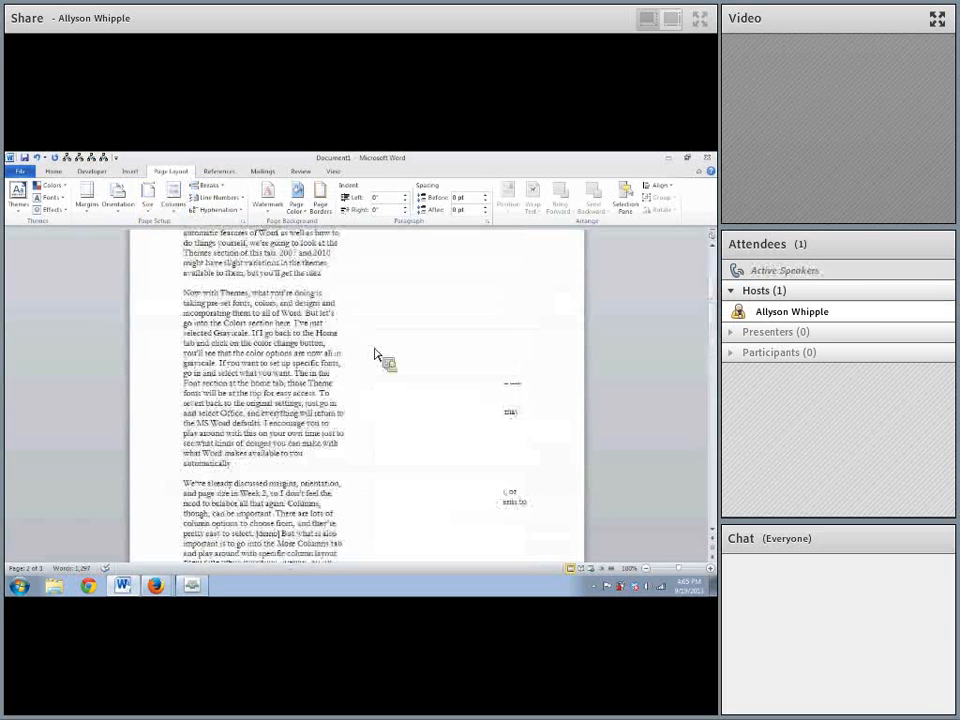
pyautogui.scroll(-5, 377, 356)
pyautogui.scroll(5, 377, 356)
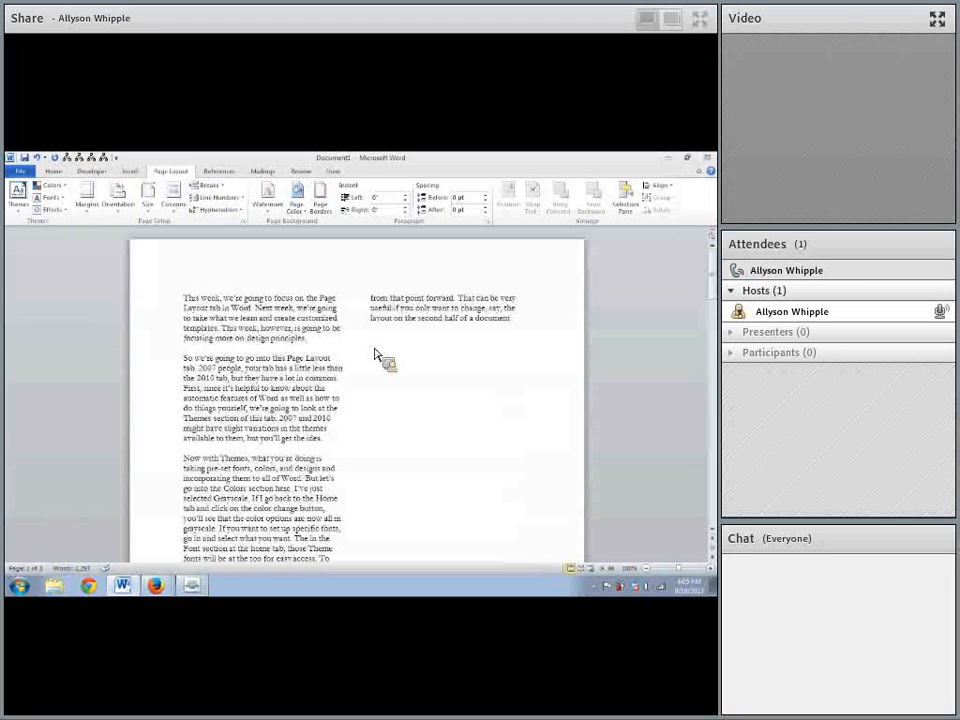
# Undo the two-column layout and the column break
pyautogui.click(527, 330)
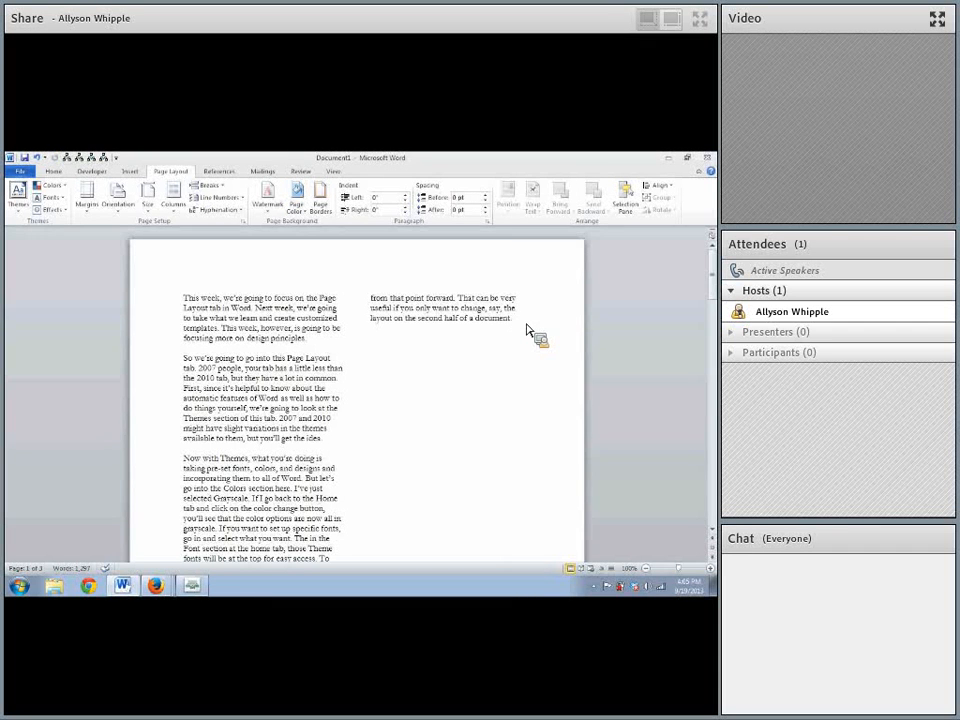
pyautogui.click(38, 158)
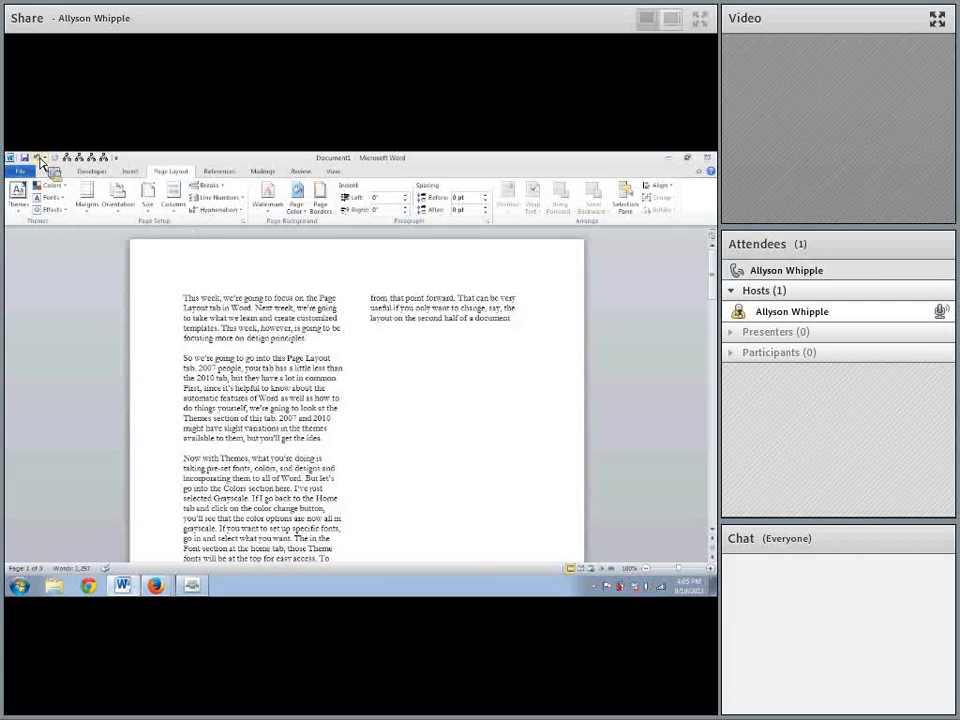
pyautogui.click(38, 158)
pyautogui.click(38, 158)
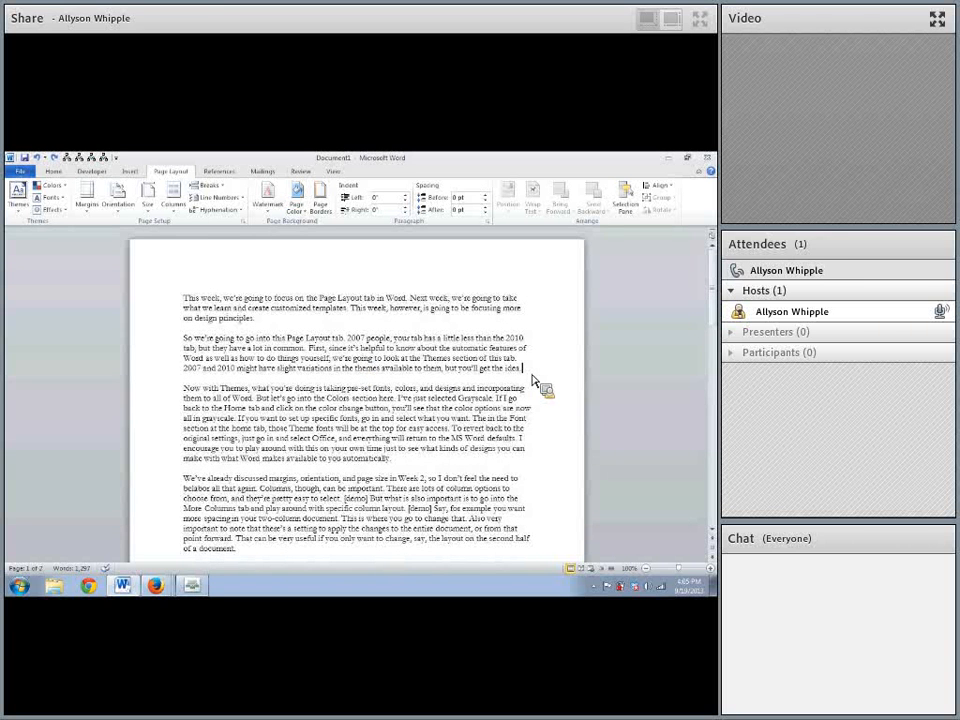
# Apply the Two column preset and insert a column break after the second paragraph, before the one about Themes
pyautogui.click(176, 203)
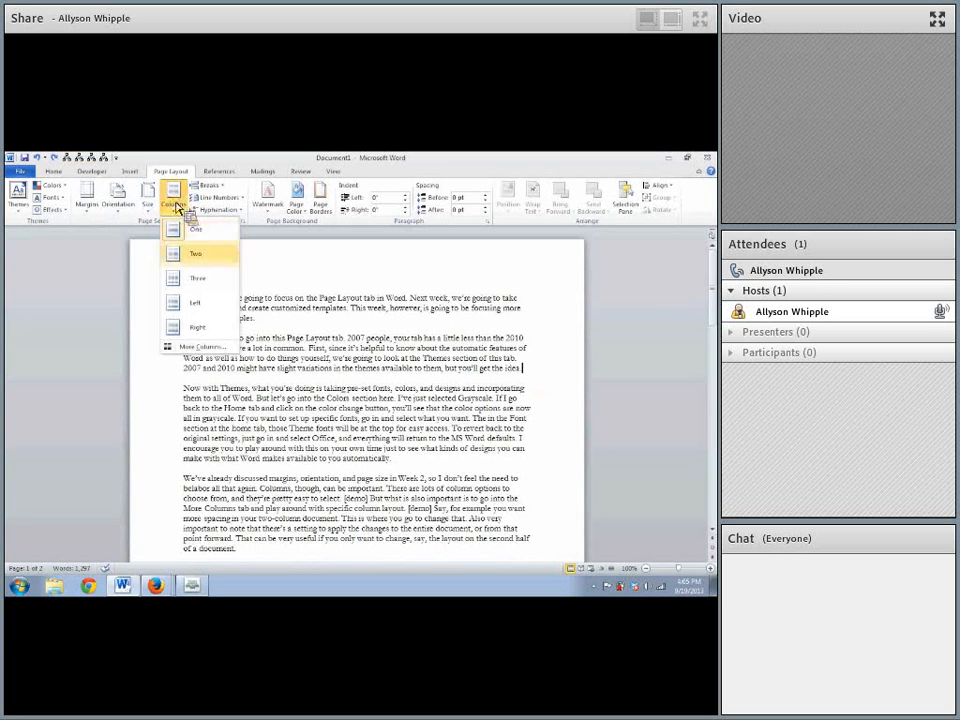
pyautogui.click(195, 250)
pyautogui.click(209, 185)
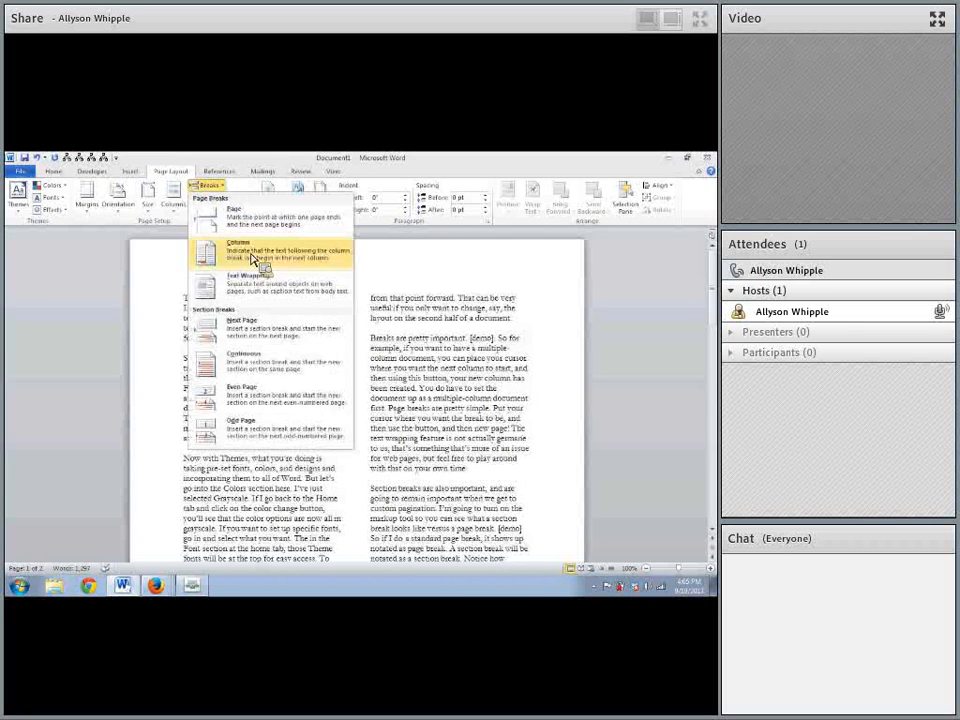
pyautogui.click(250, 245)
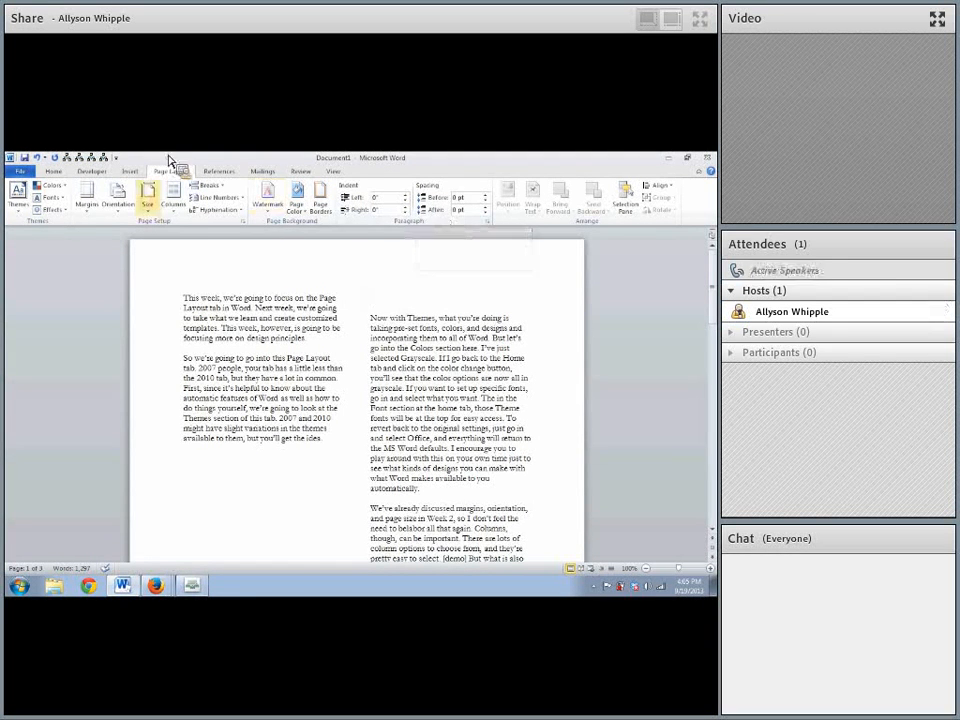
# Undo the column break and set the document back to one column
pyautogui.click(38, 158)
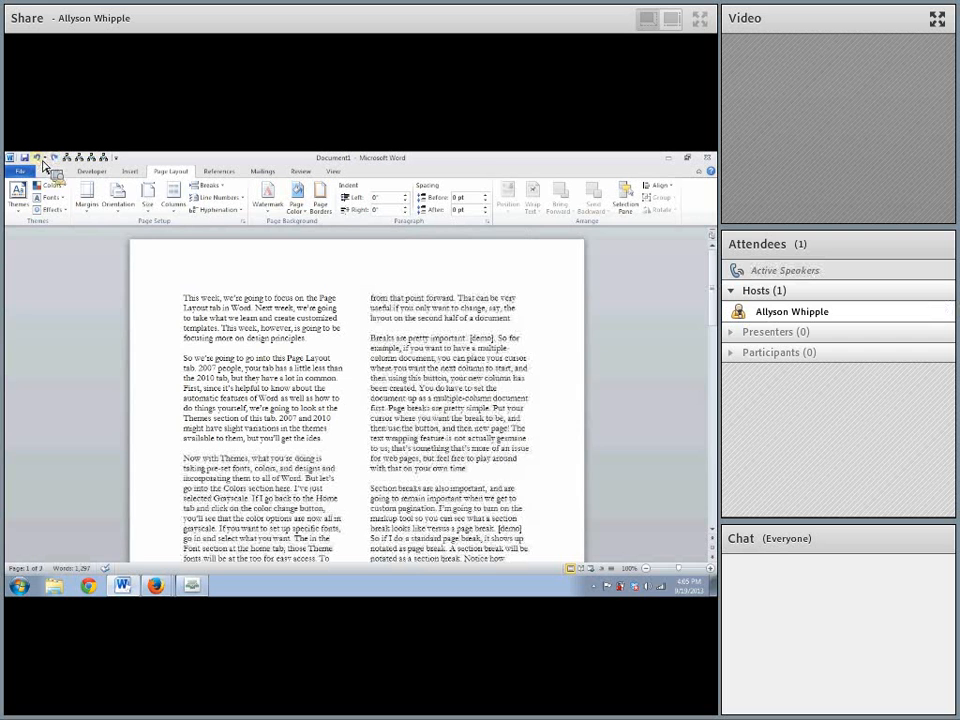
pyautogui.click(173, 197)
pyautogui.click(192, 230)
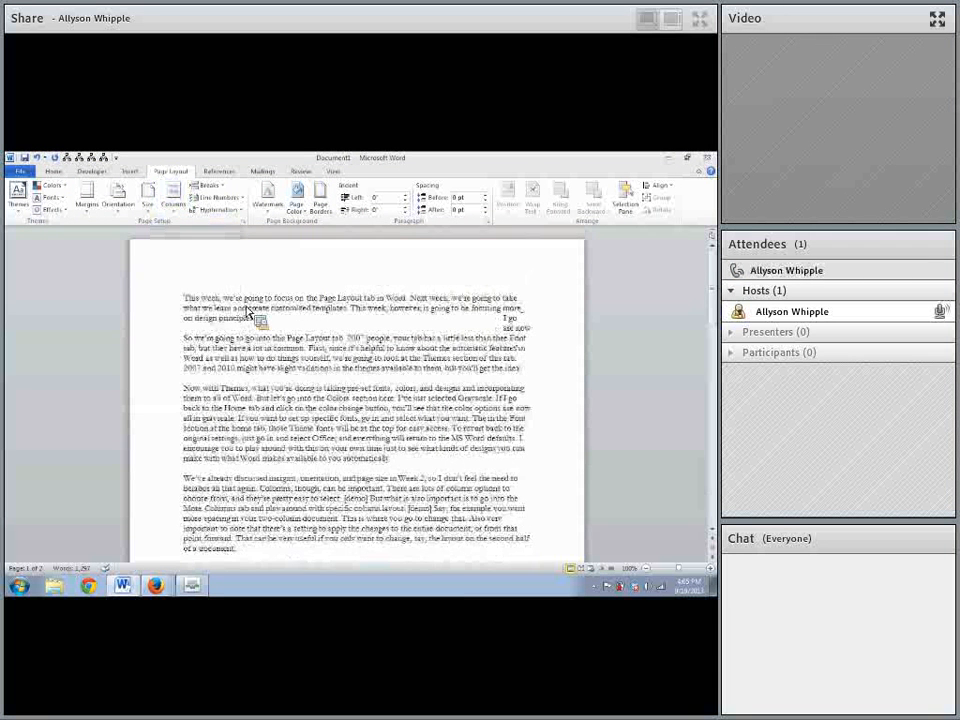
# Insert a page break after the paragraph about margins and columns, and check the text across the page boundary
pyautogui.click(210, 187)
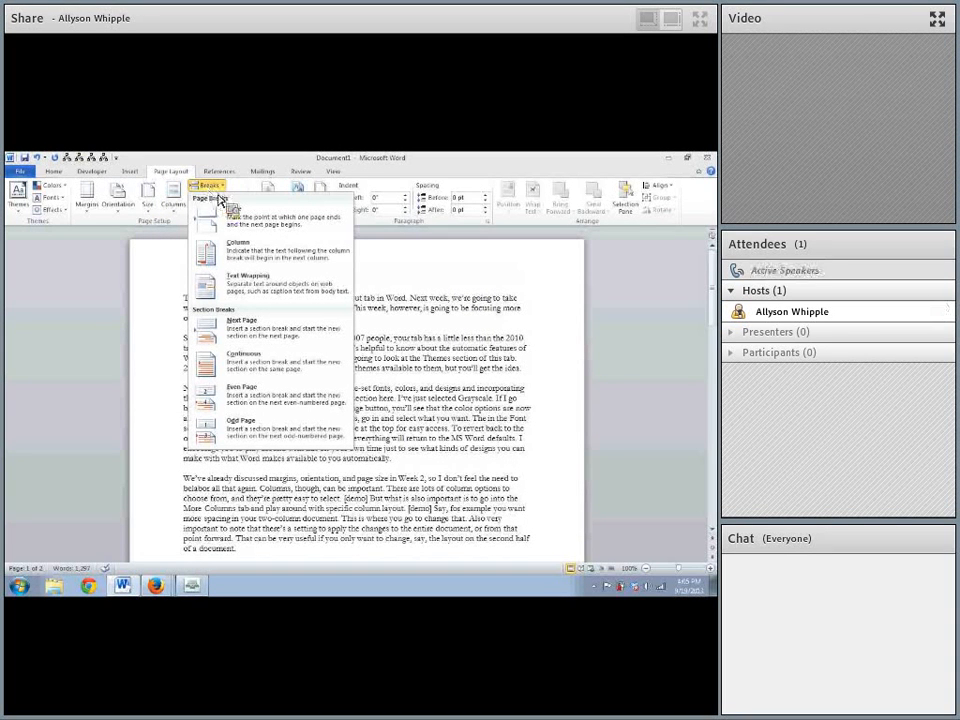
pyautogui.click(379, 265)
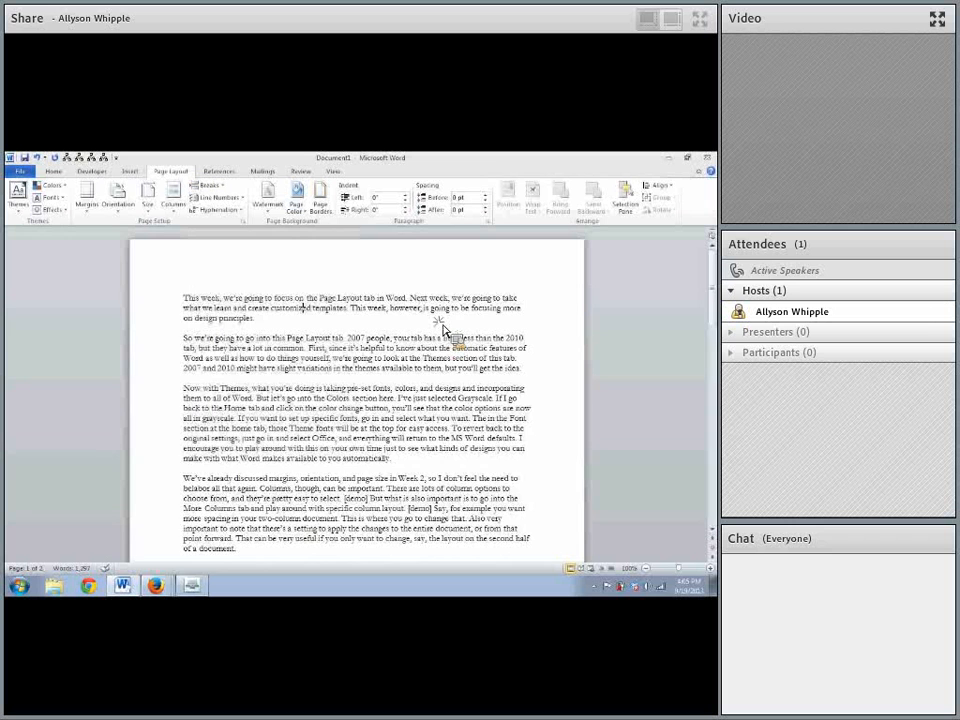
pyautogui.scroll(-15, 445, 330)
pyautogui.scroll(15, 445, 330)
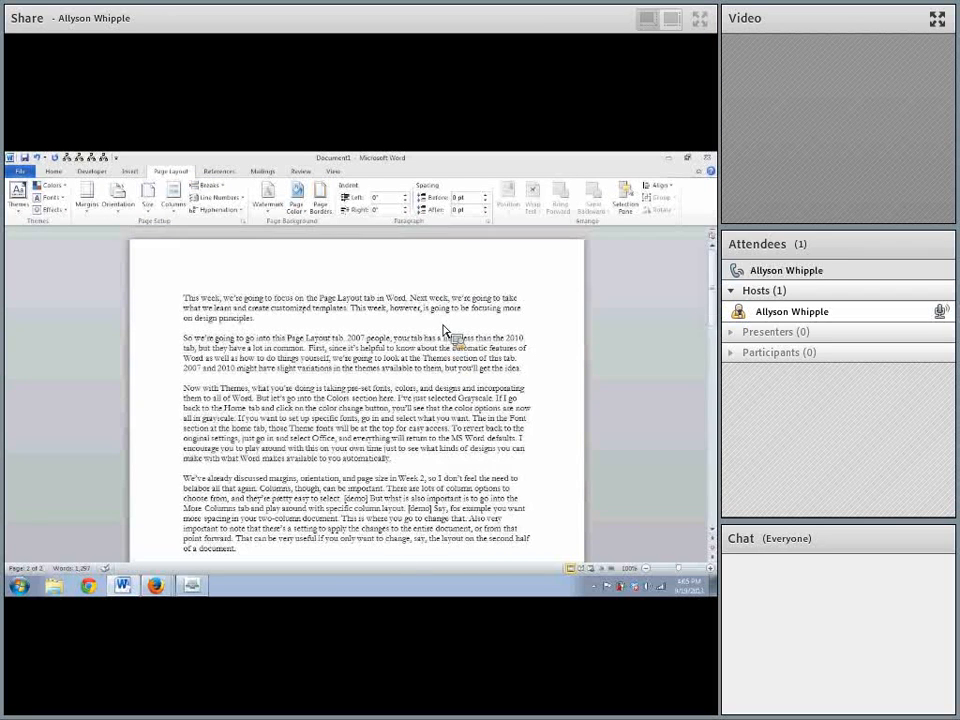
pyautogui.scroll(-4, 447, 331)
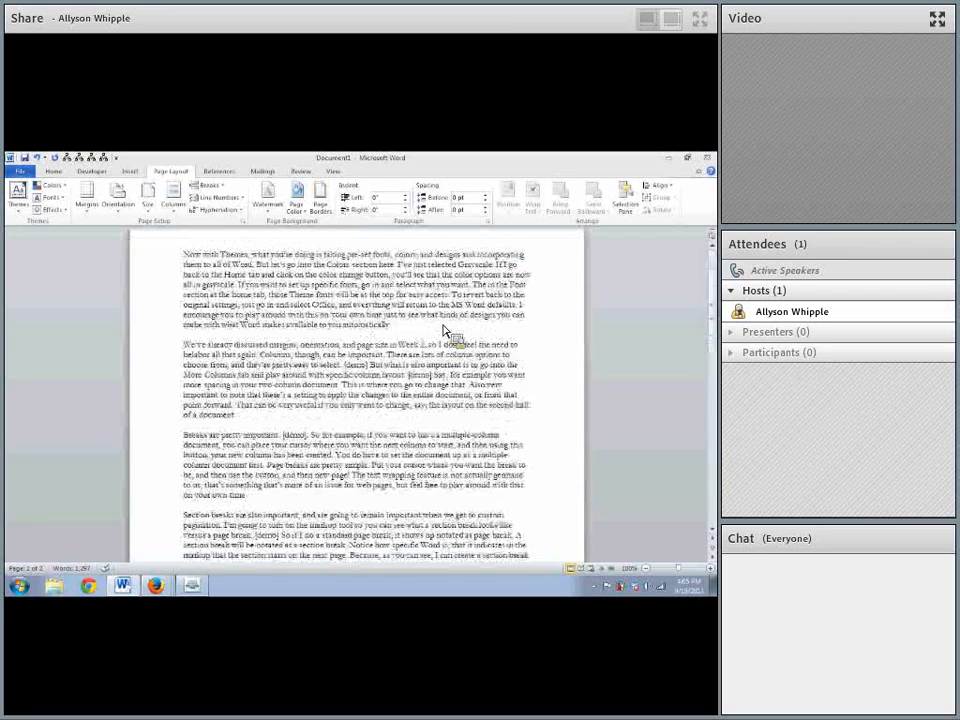
pyautogui.click(243, 427)
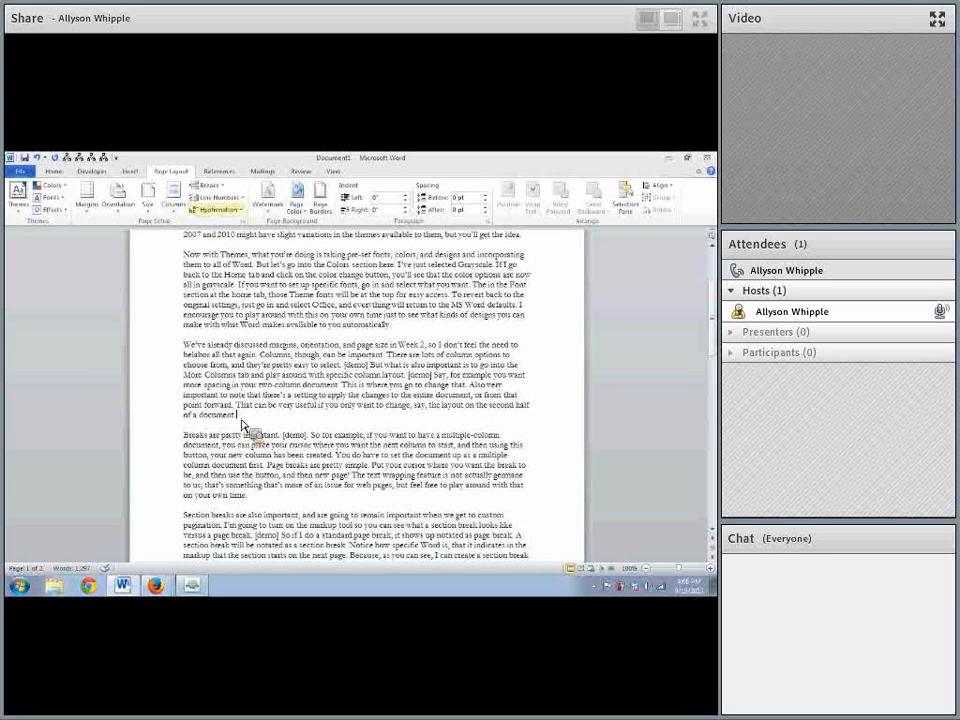
pyautogui.click(207, 185)
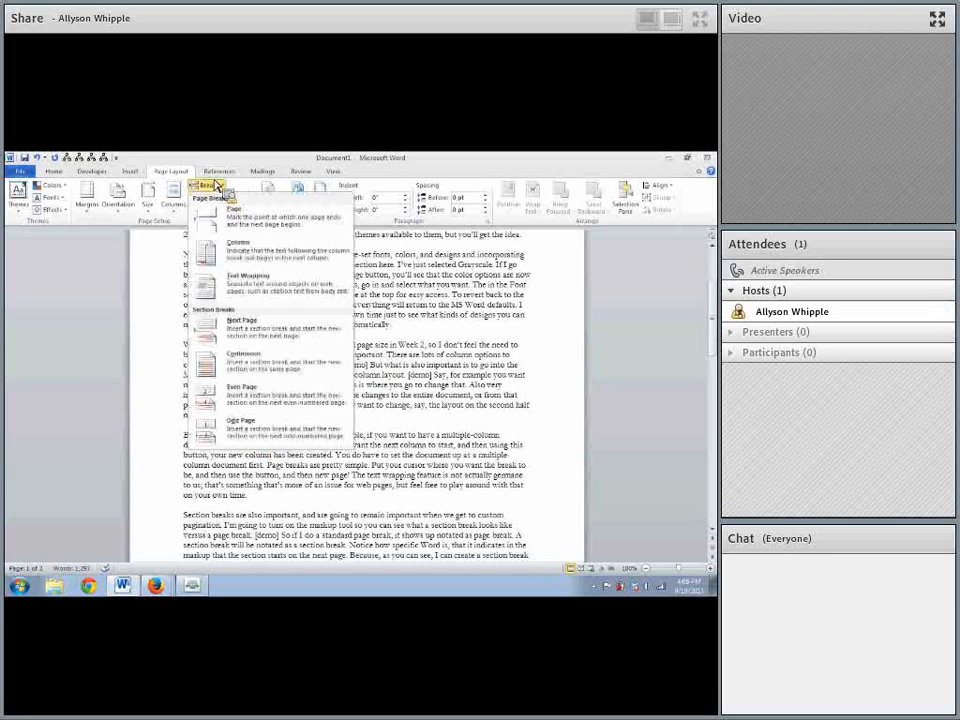
pyautogui.click(250, 216)
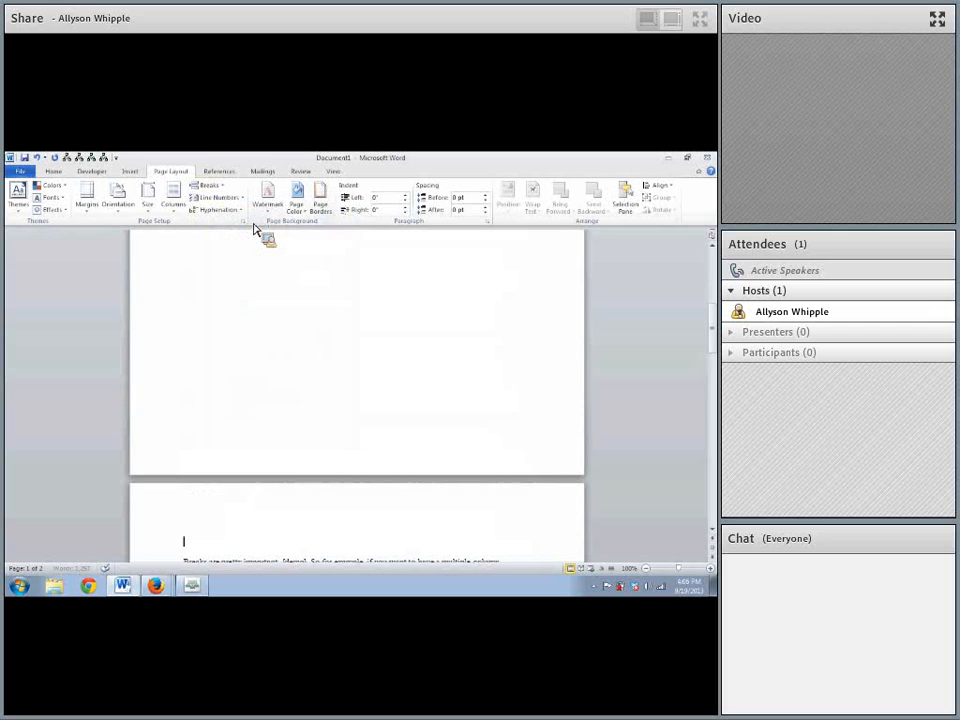
pyautogui.scroll(-9, 332, 378)
pyautogui.scroll(-1, 332, 378)
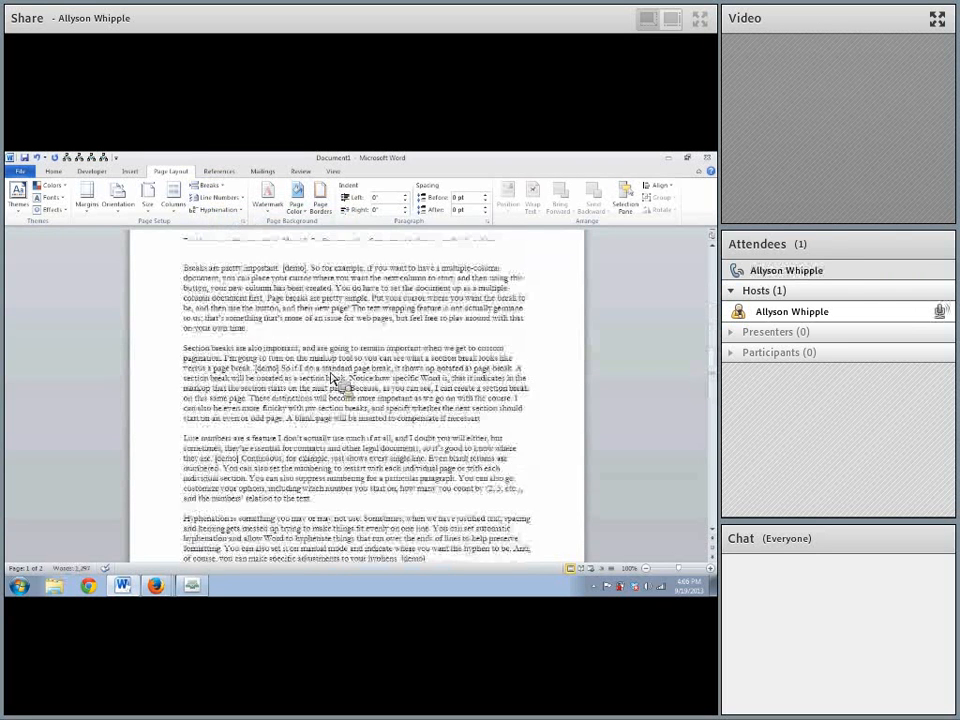
pyautogui.scroll(20, 332, 378)
pyautogui.scroll(-11, 332, 378)
pyautogui.scroll(-4, 332, 378)
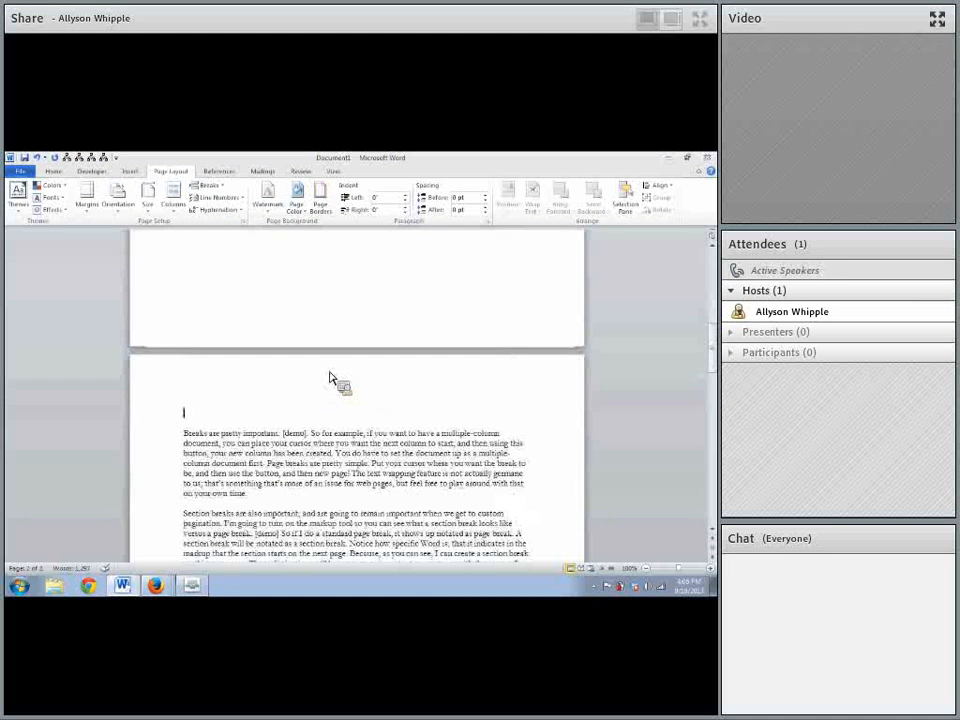
# Delete the empty line at the start of the second page, and undo both the deletion and the page break
pyautogui.press('Delete')
pyautogui.press('Delete')
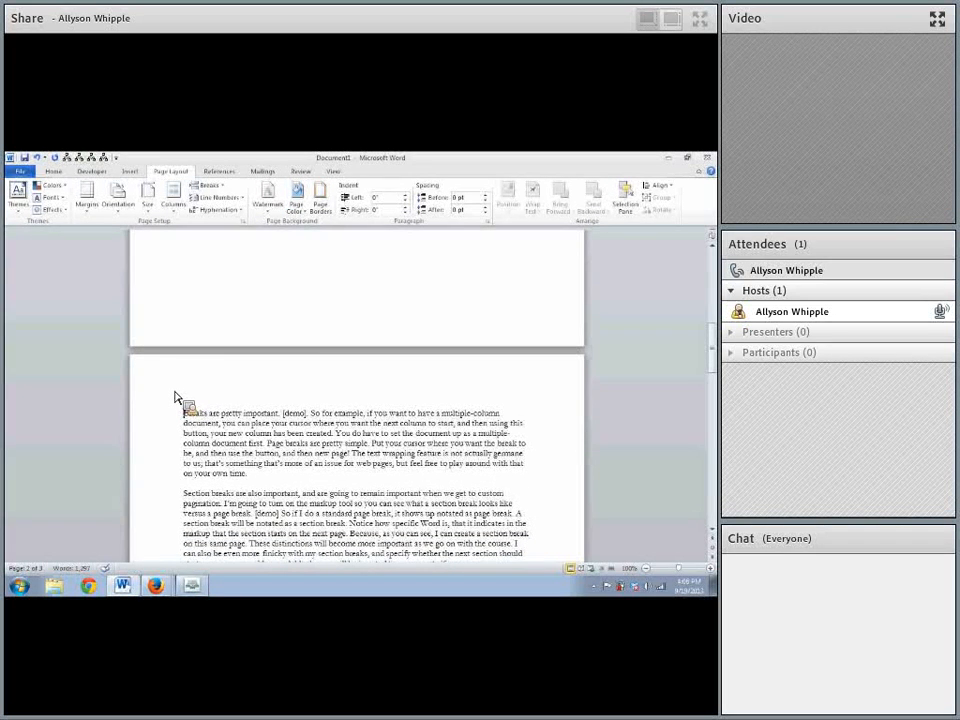
pyautogui.click(40, 158)
pyautogui.click(41, 159)
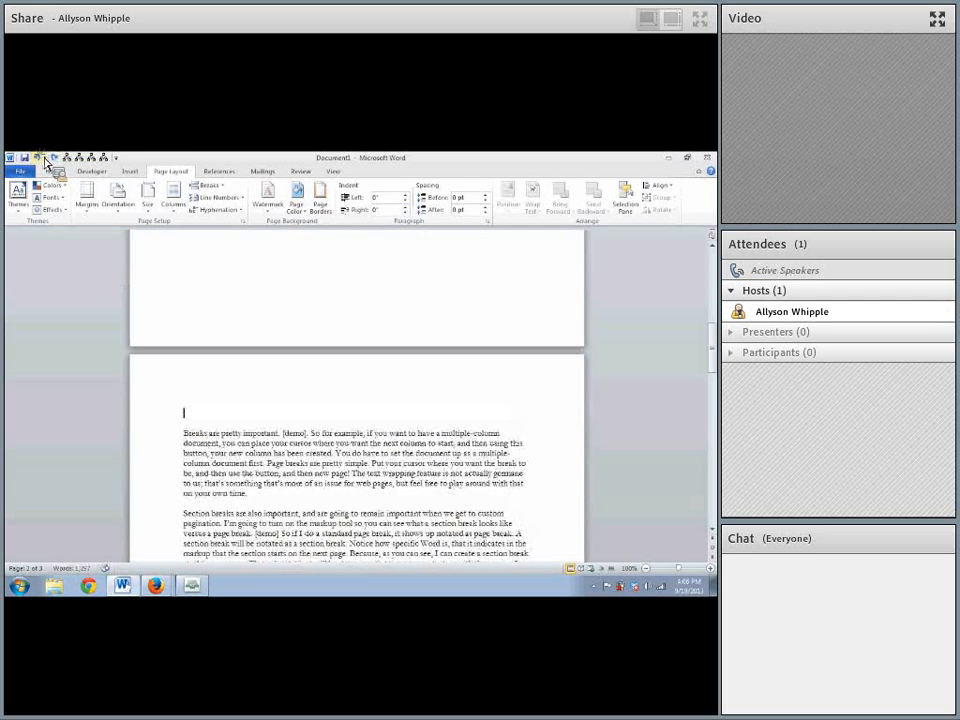
pyautogui.click(41, 158)
pyautogui.click(41, 158)
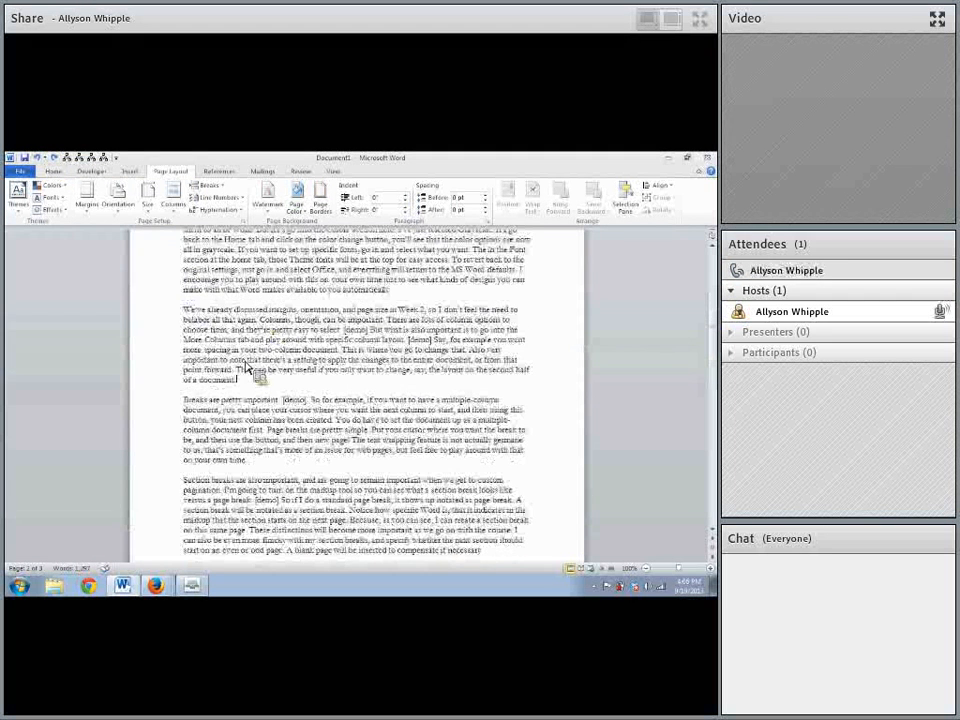
# Show the formatting marks and insert a page break after the paragraph about margins and columns
pyautogui.click(53, 171)
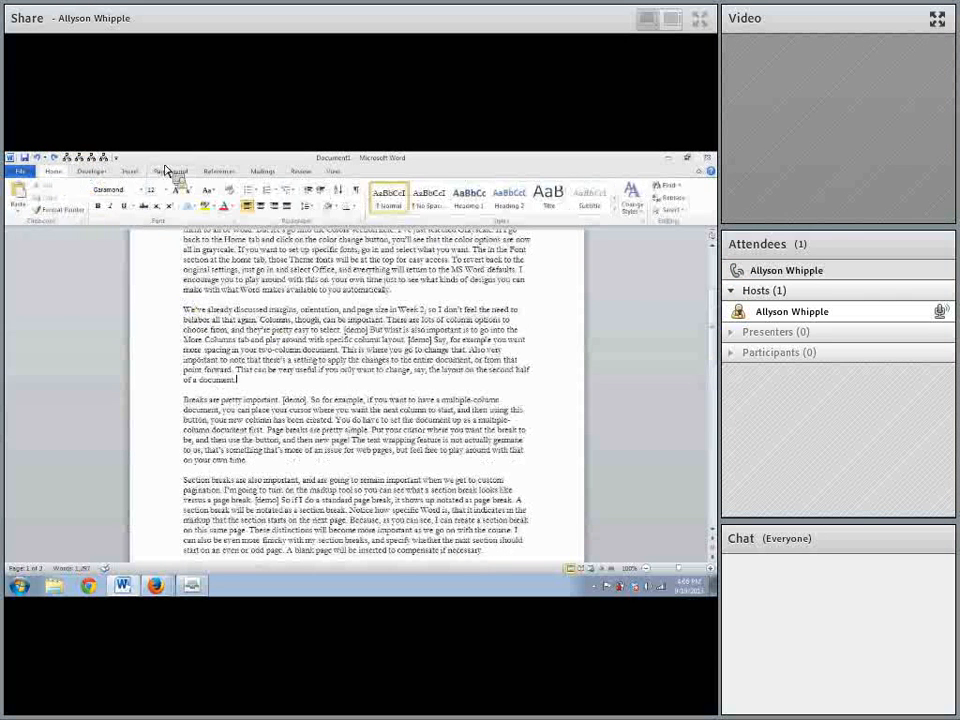
pyautogui.click(356, 191)
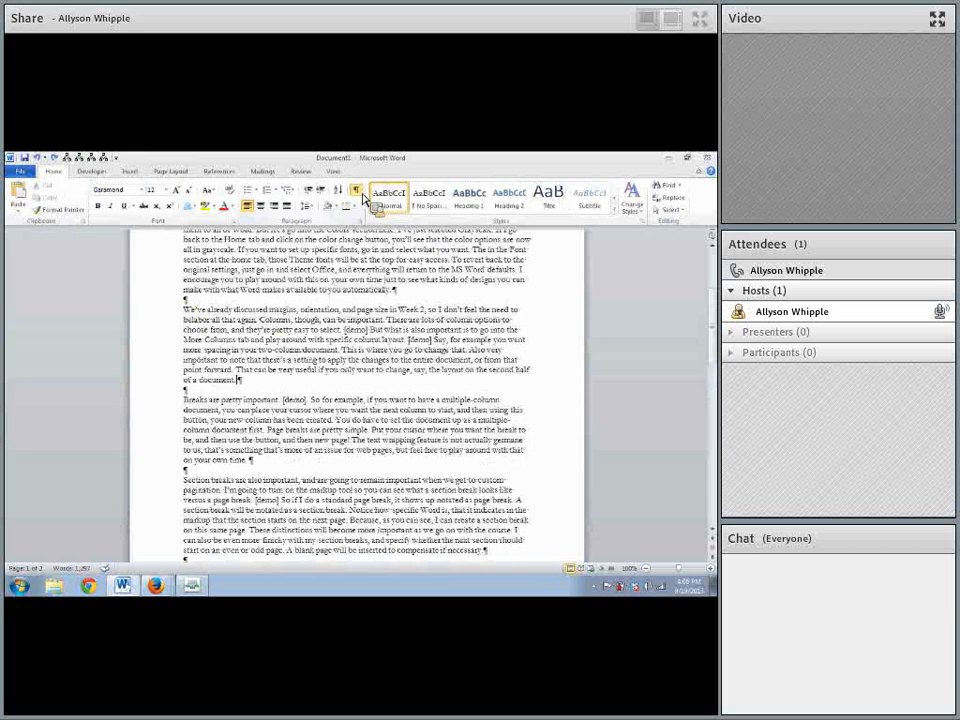
pyautogui.click(168, 171)
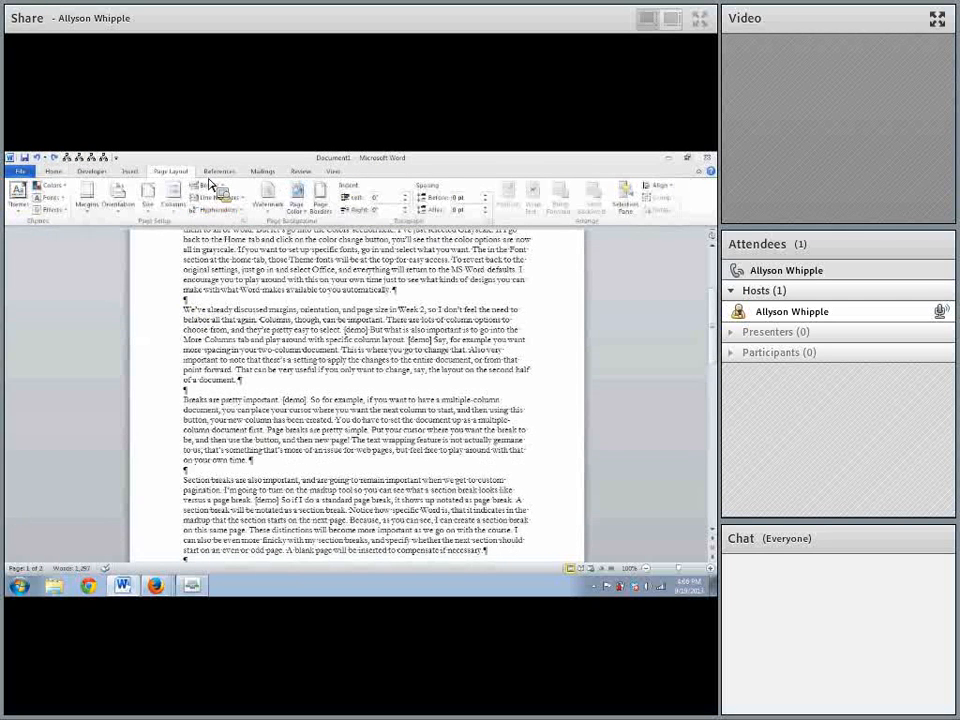
pyautogui.click(205, 186)
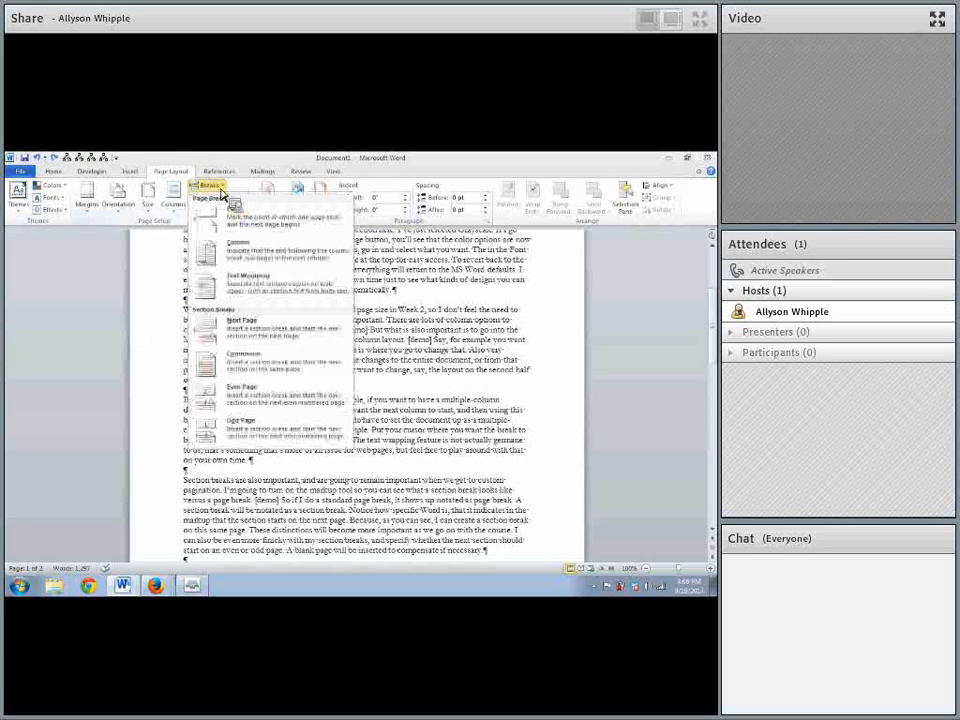
pyautogui.click(272, 241)
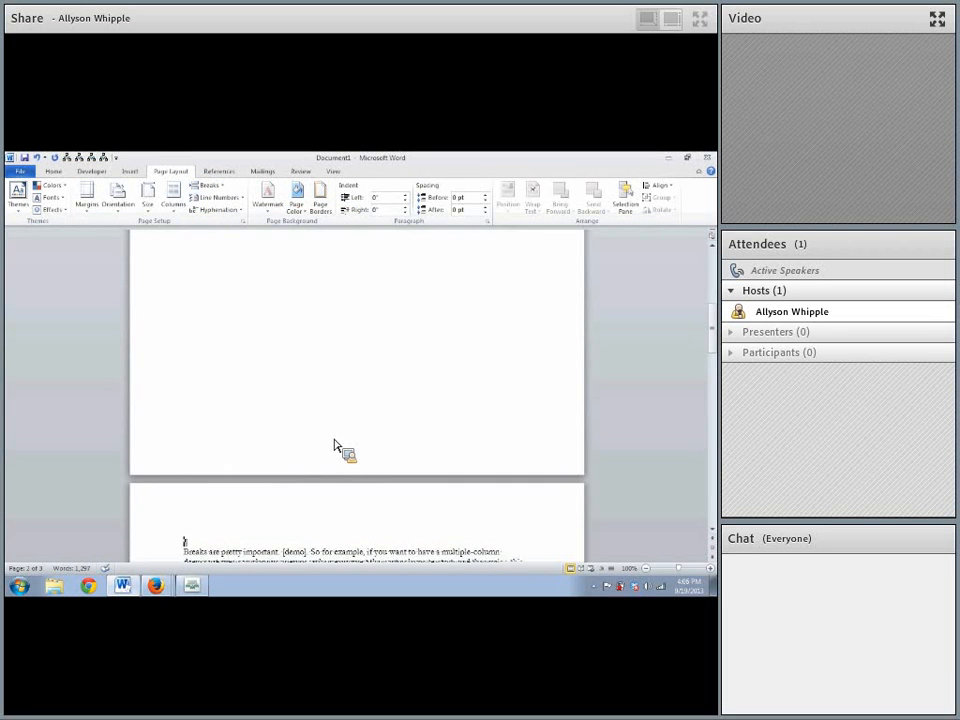
pyautogui.press('Delete')
pyautogui.scroll(5, 338, 405)
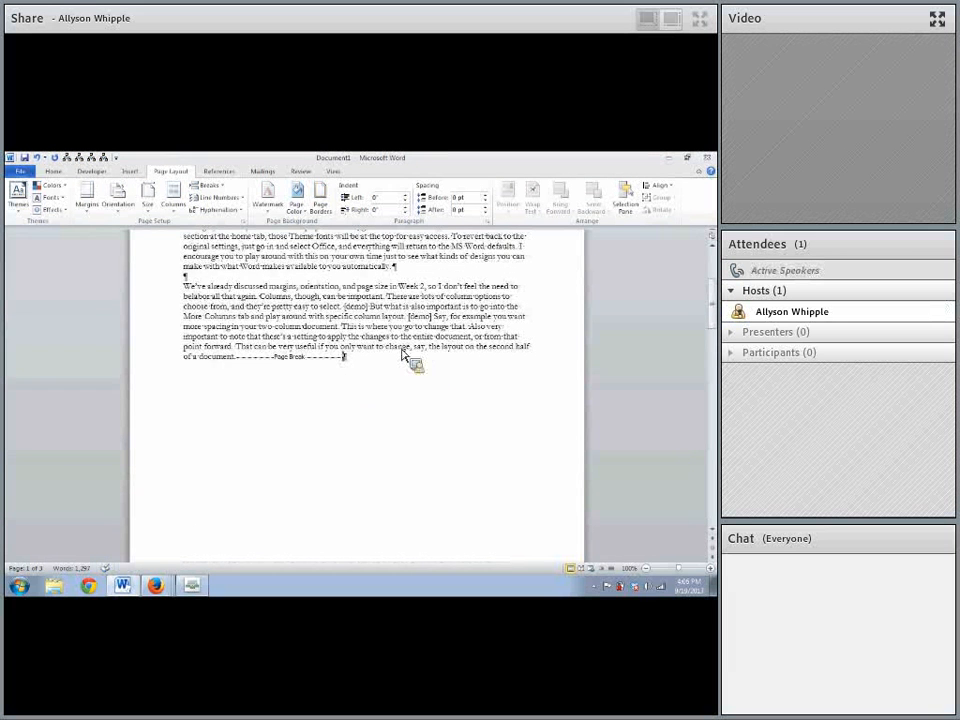
# Review the page and section break types, and undo the page break after the paragraph about margins and columns
pyautogui.click(209, 186)
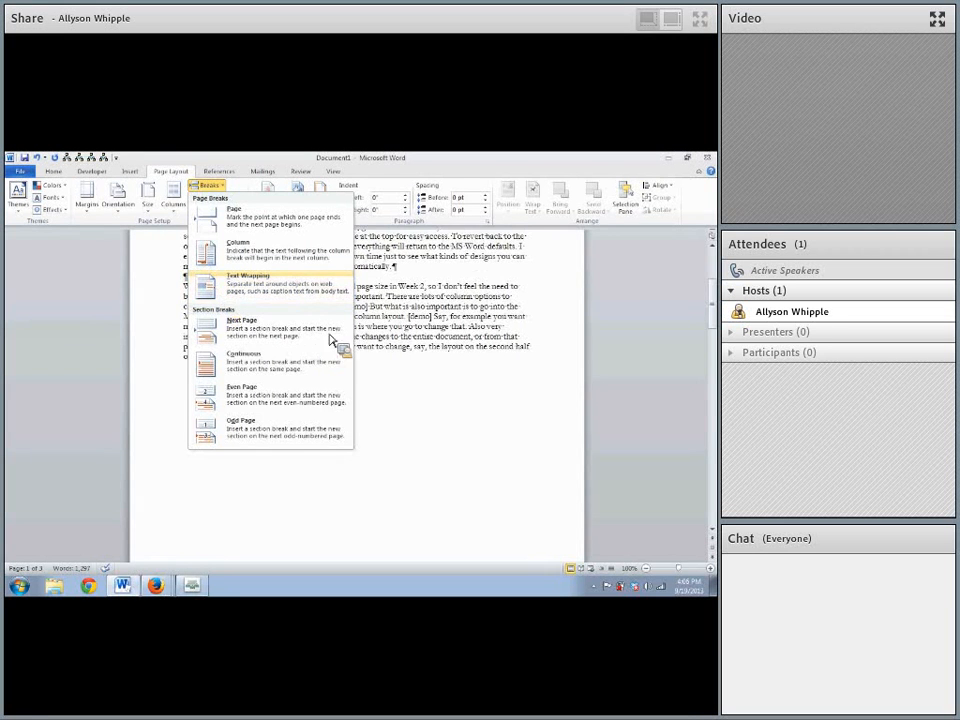
pyautogui.click(519, 264)
pyautogui.scroll(3, 519, 264)
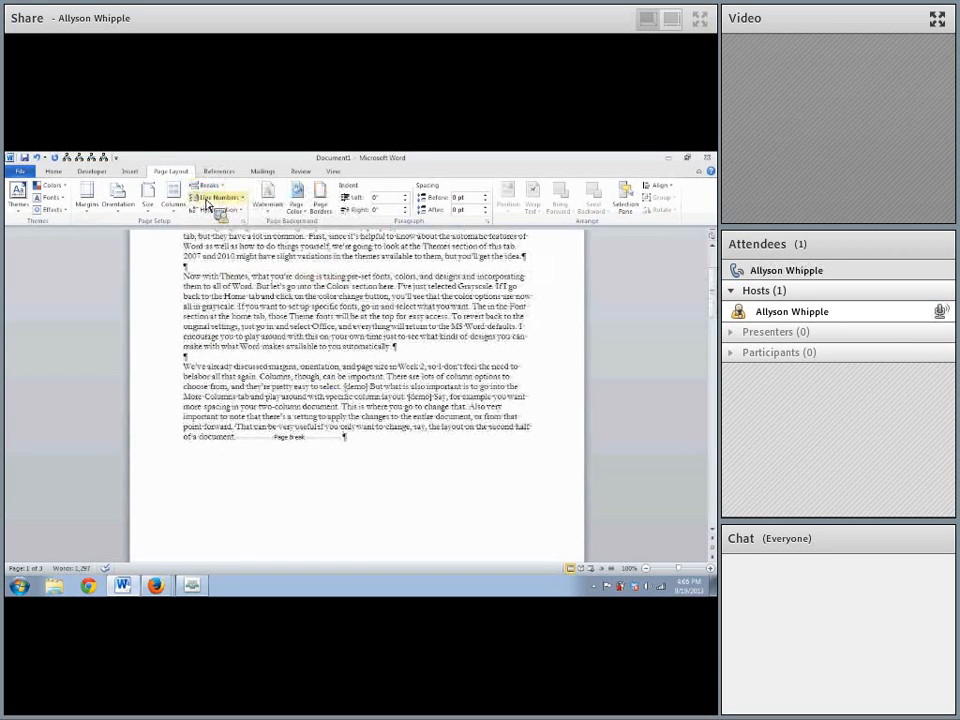
pyautogui.click(207, 186)
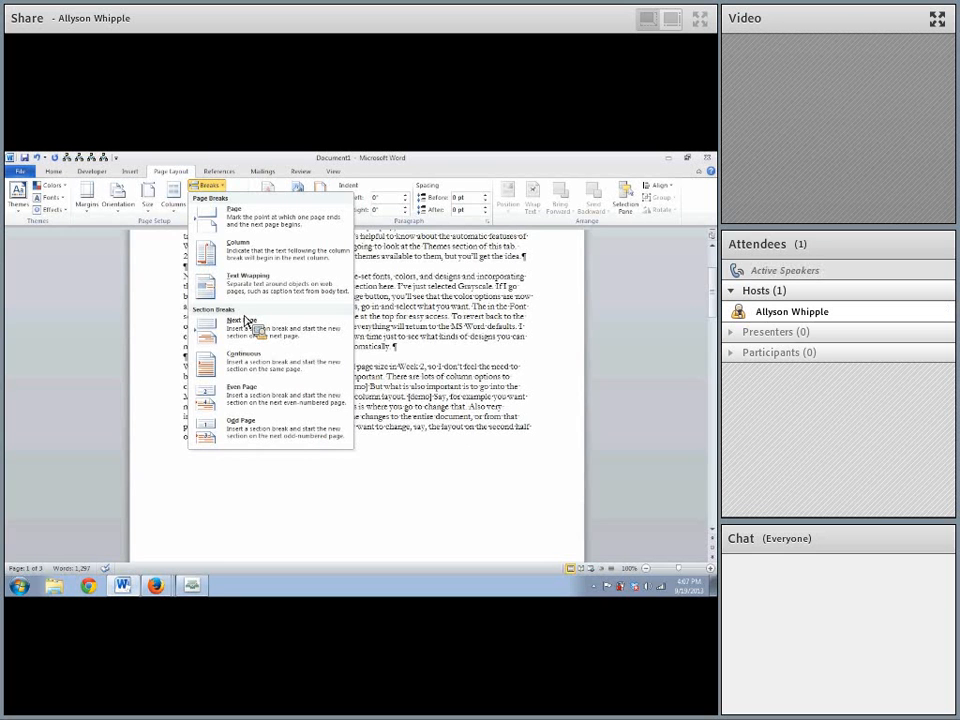
pyautogui.click(247, 320)
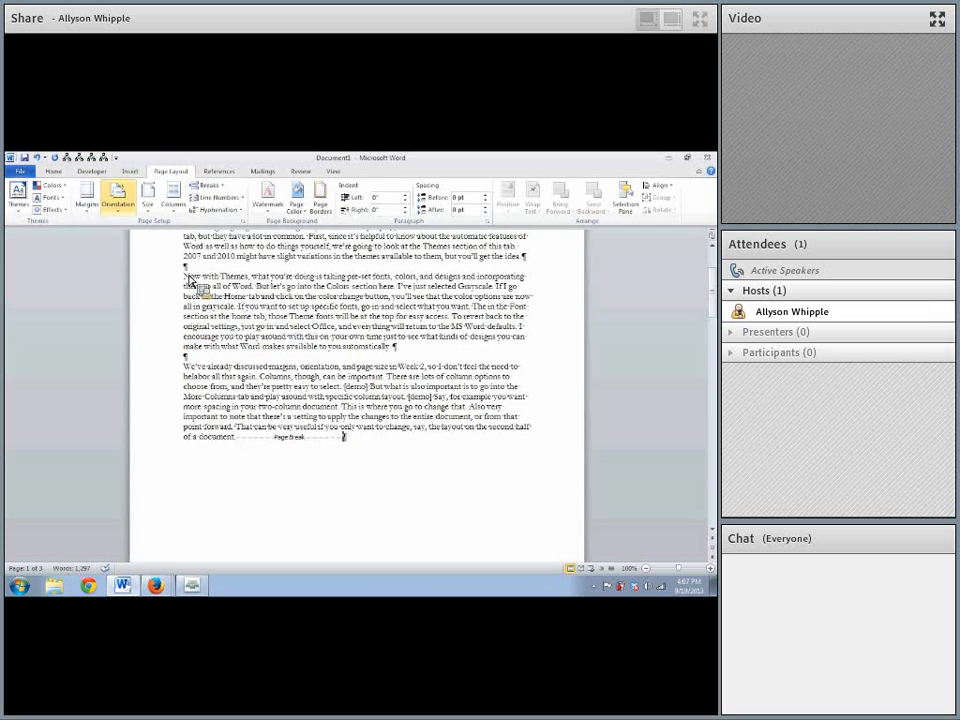
pyautogui.click(38, 158)
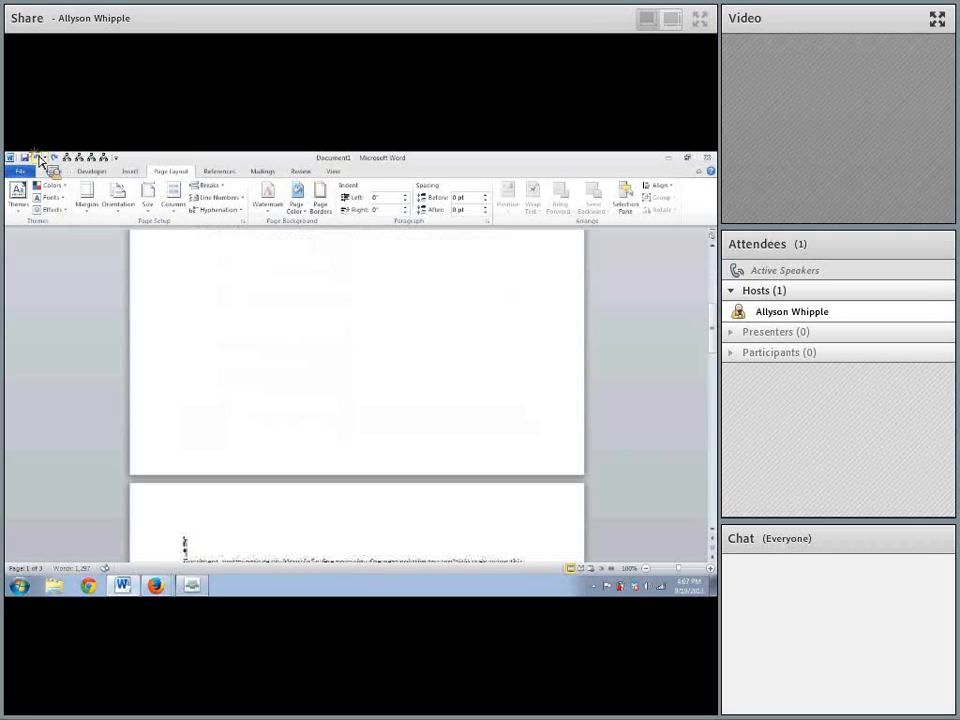
pyautogui.click(39, 160)
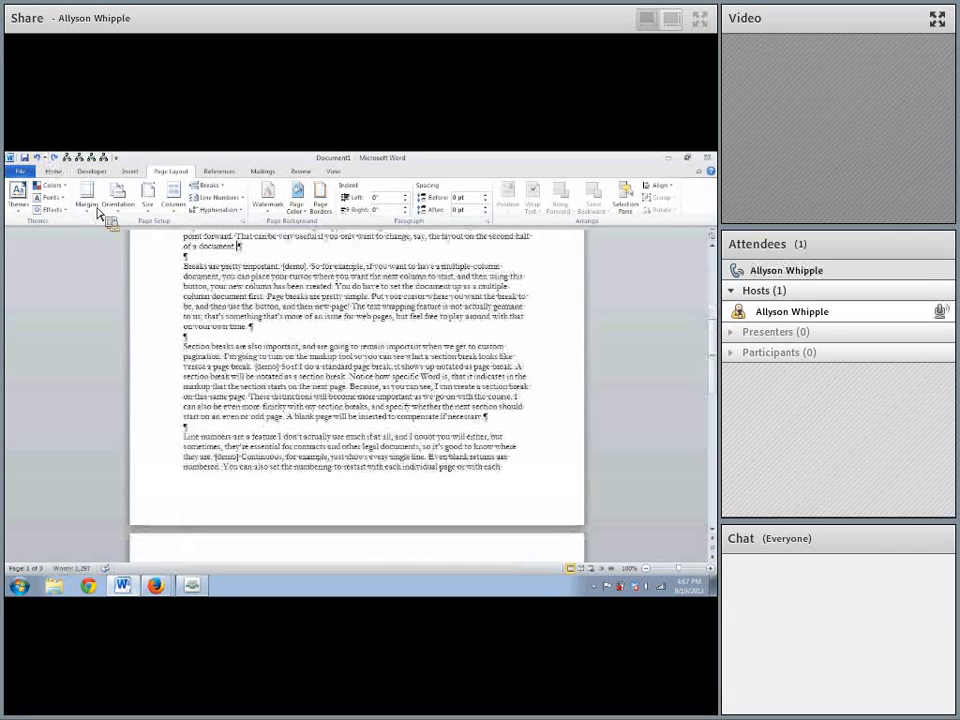
# Insert a next-page section break after the paragraph about margins and columns, and undo it
pyautogui.scroll(5, 243, 343)
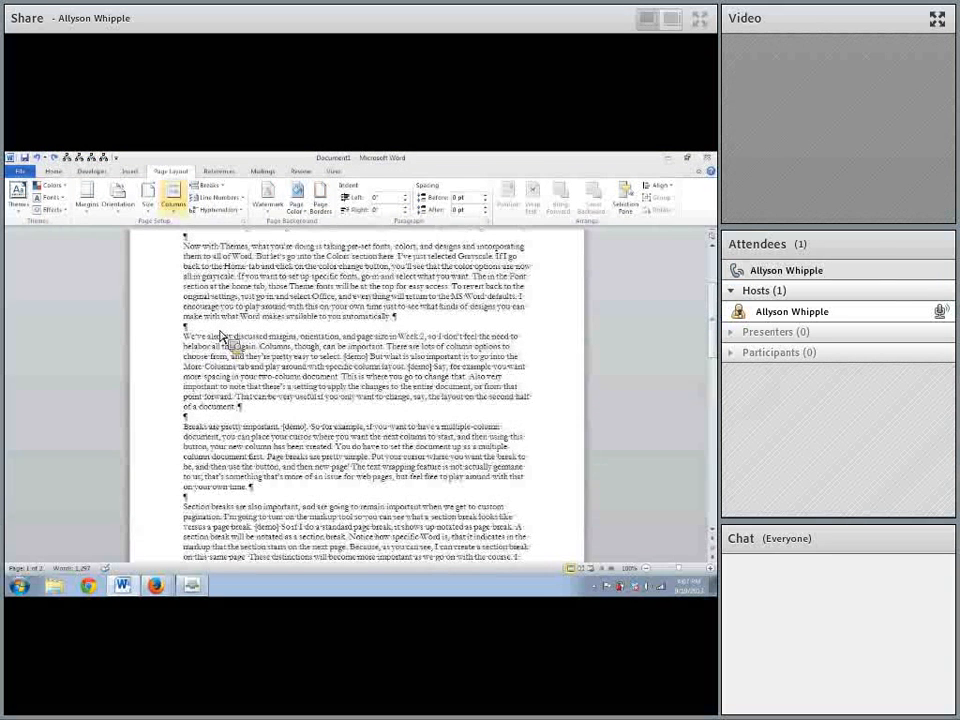
pyautogui.click(215, 186)
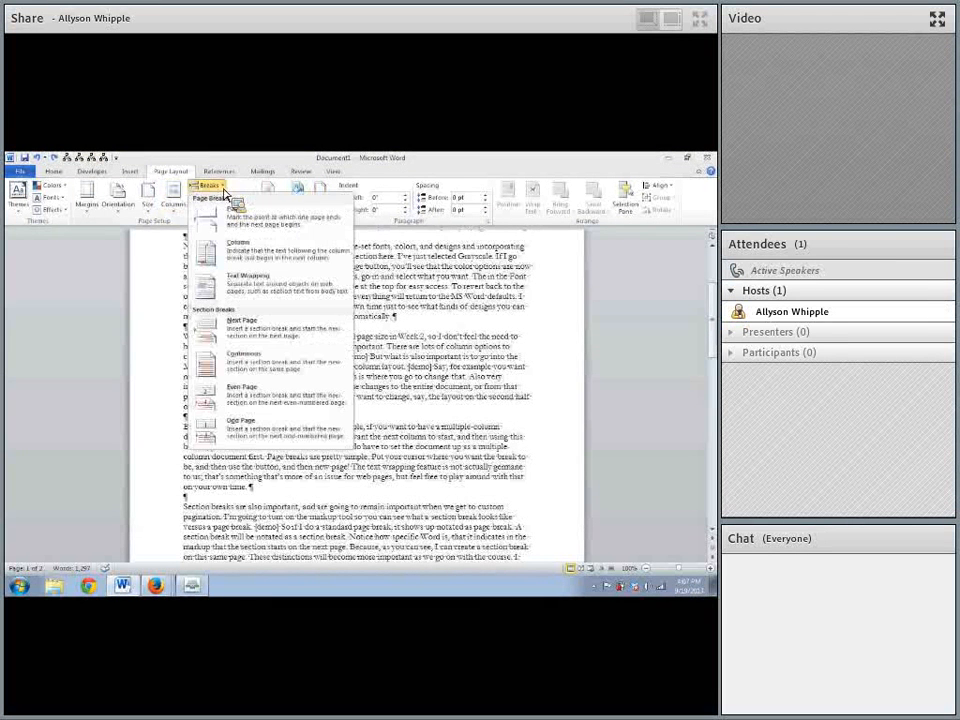
pyautogui.click(290, 340)
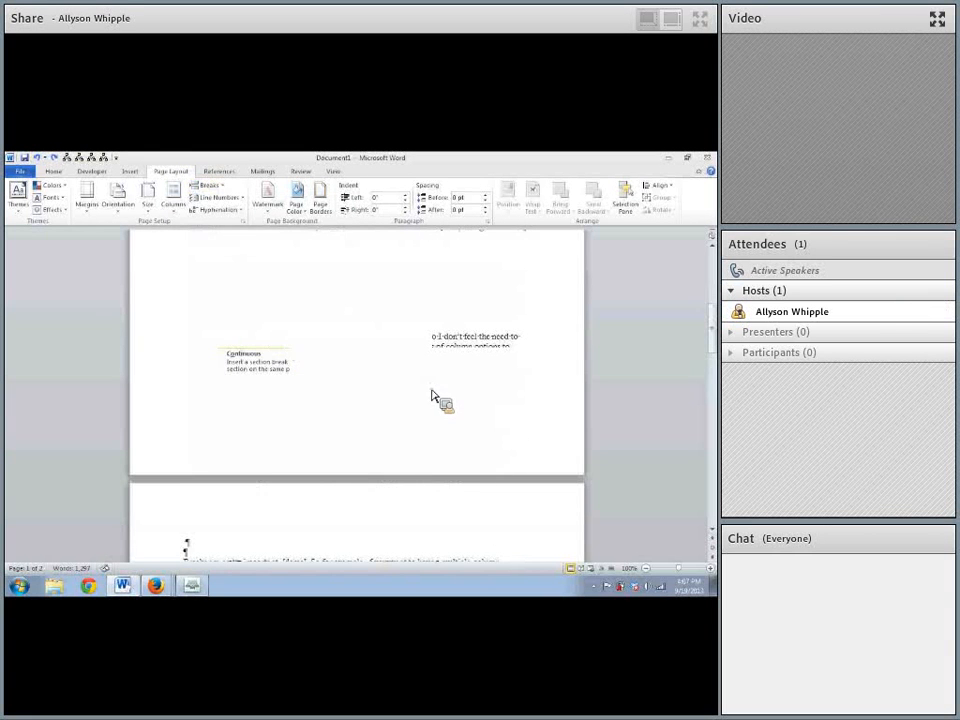
pyautogui.scroll(5, 267, 479)
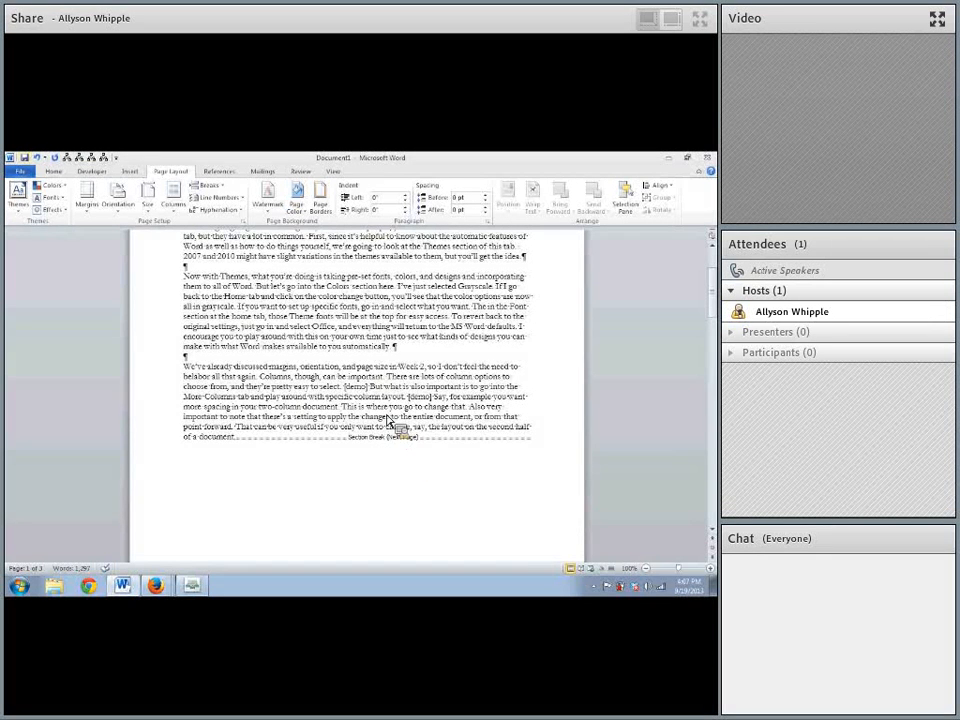
pyautogui.click(39, 159)
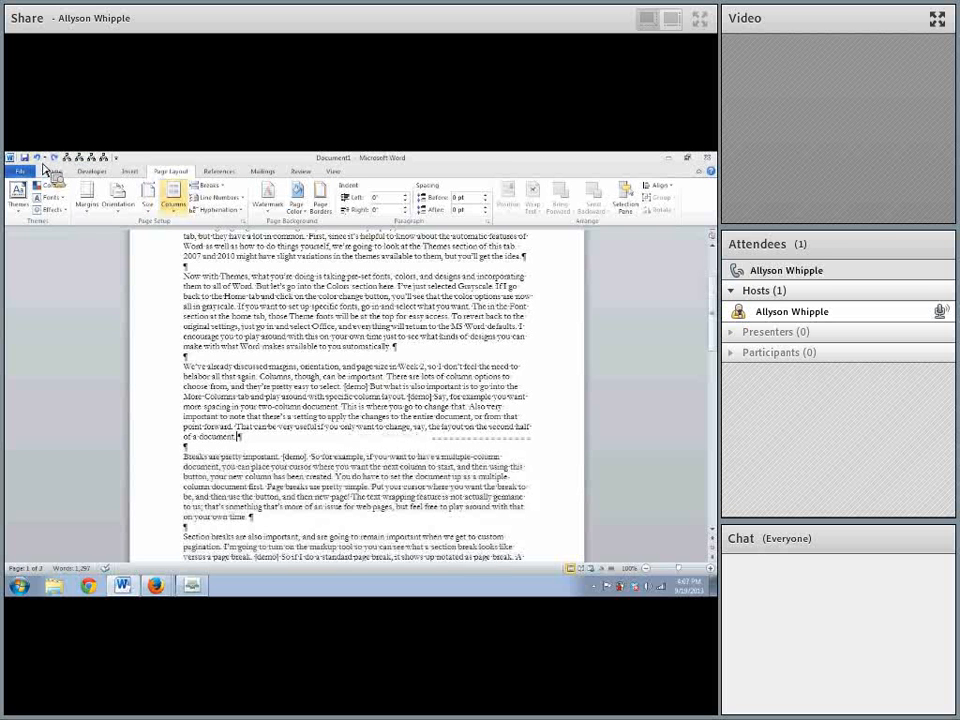
# Insert a continuous section break after the paragraph about margins and columns, check the surrounding text, and undo the break
pyautogui.click(173, 200)
pyautogui.click(207, 185)
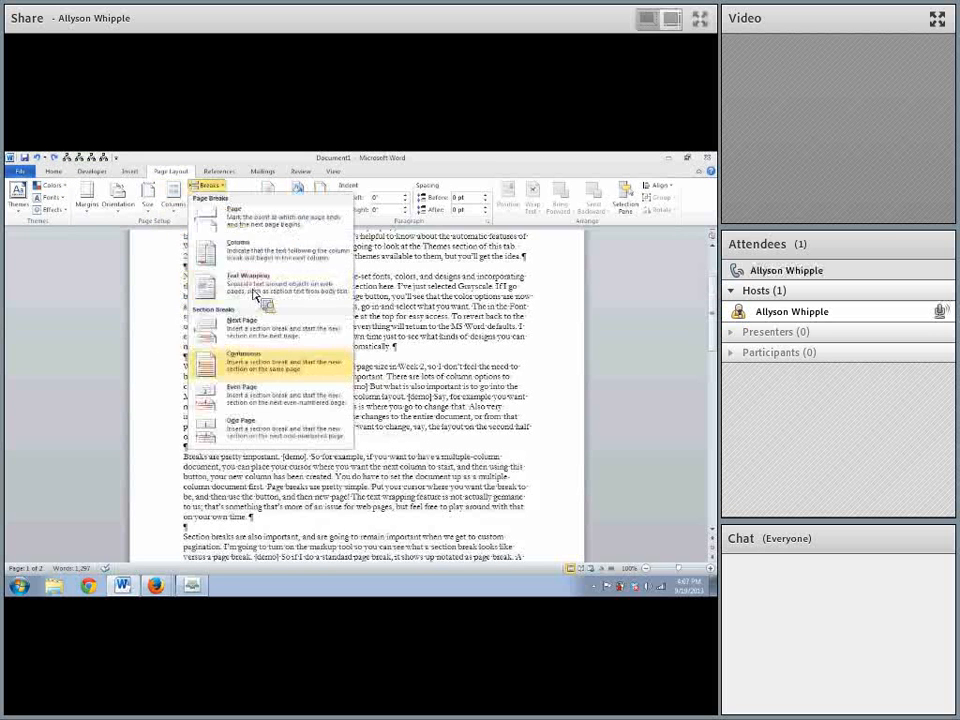
pyautogui.click(286, 366)
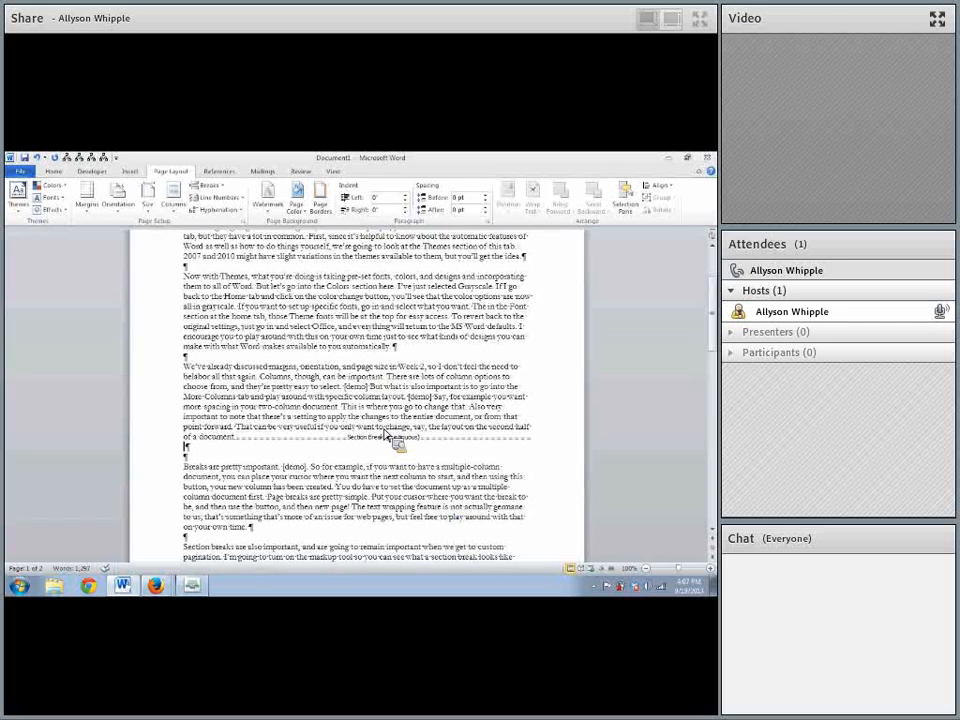
pyautogui.scroll(-4, 306, 401)
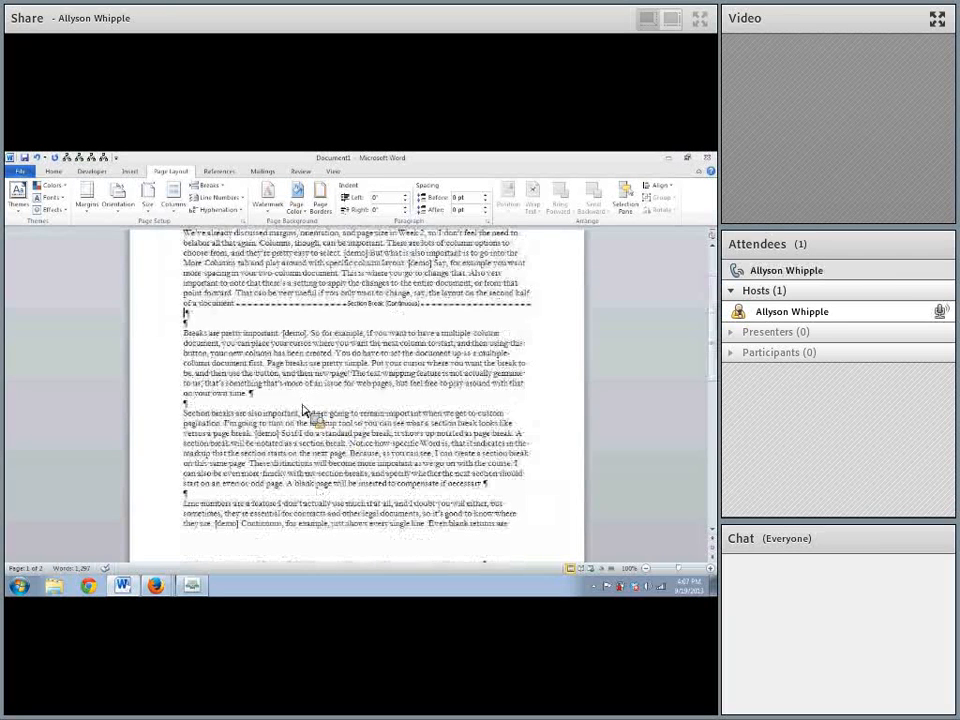
pyautogui.scroll(-8, 310, 415)
pyautogui.scroll(15, 315, 413)
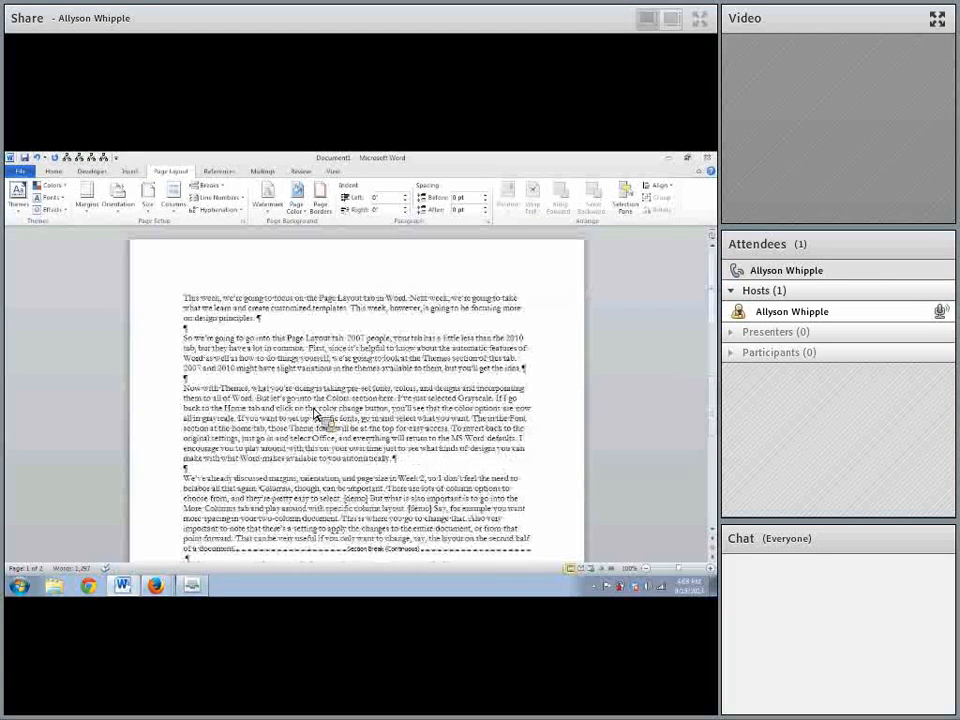
pyautogui.scroll(-2, 315, 413)
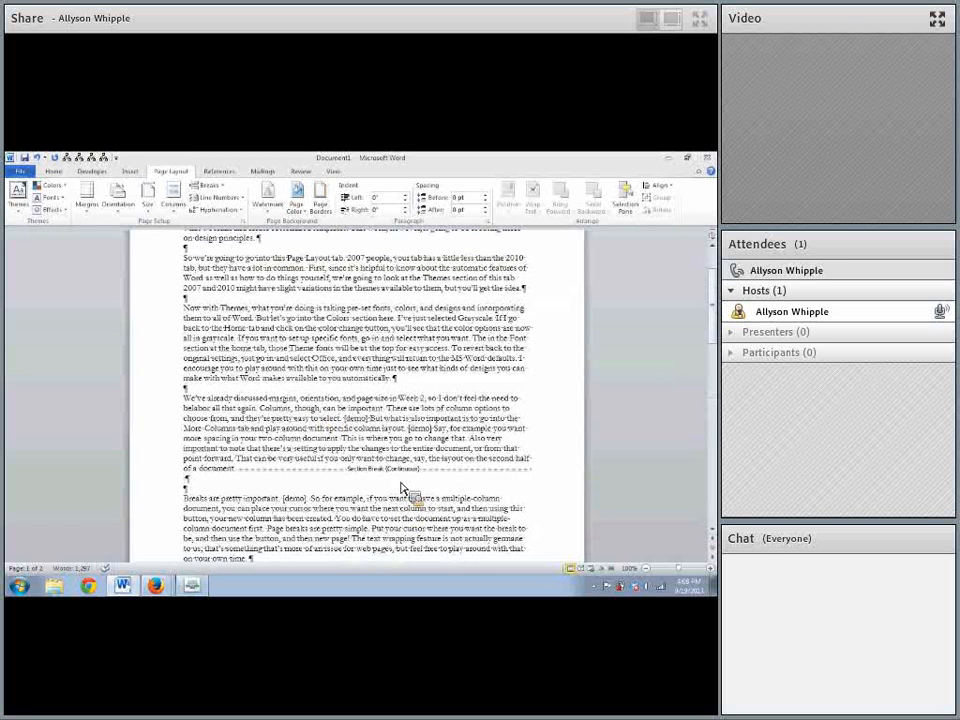
pyautogui.click(40, 160)
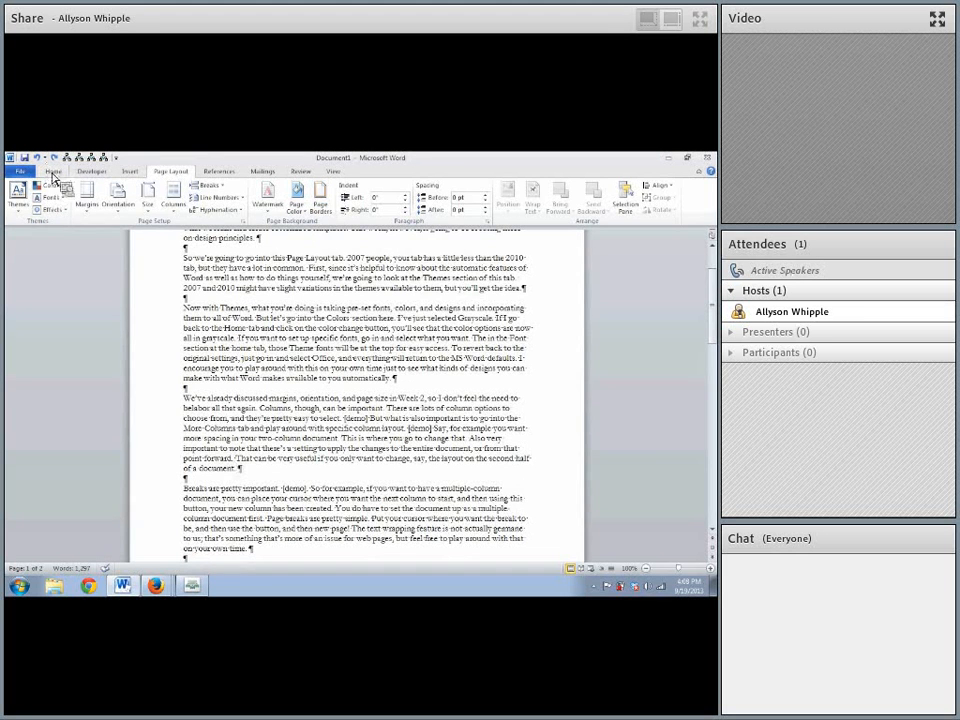
# Hide the formatting marks and review the available break types
pyautogui.click(53, 171)
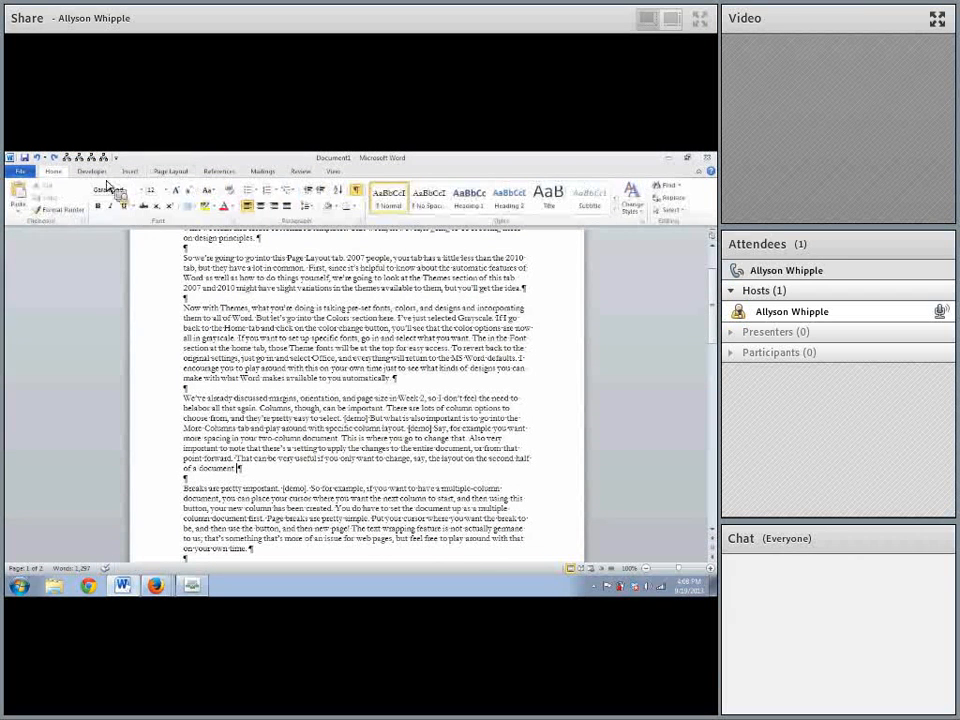
pyautogui.click(356, 189)
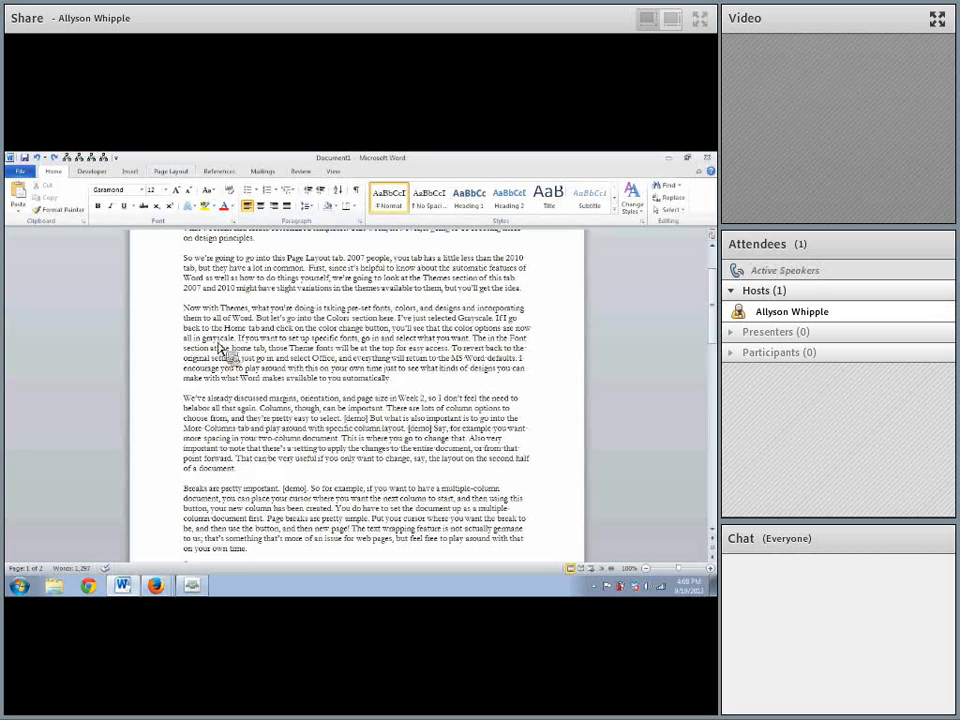
pyautogui.click(164, 173)
pyautogui.click(207, 186)
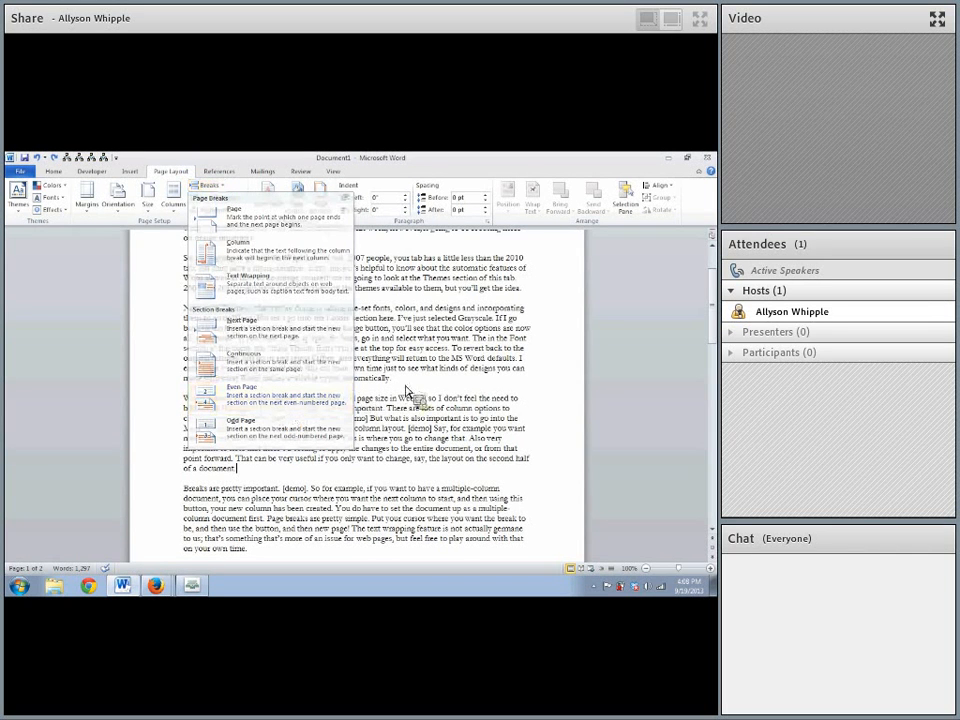
pyautogui.click(306, 292)
# Turn on continuous line numbering for the document and check the numbers across the page boundary
pyautogui.click(230, 197)
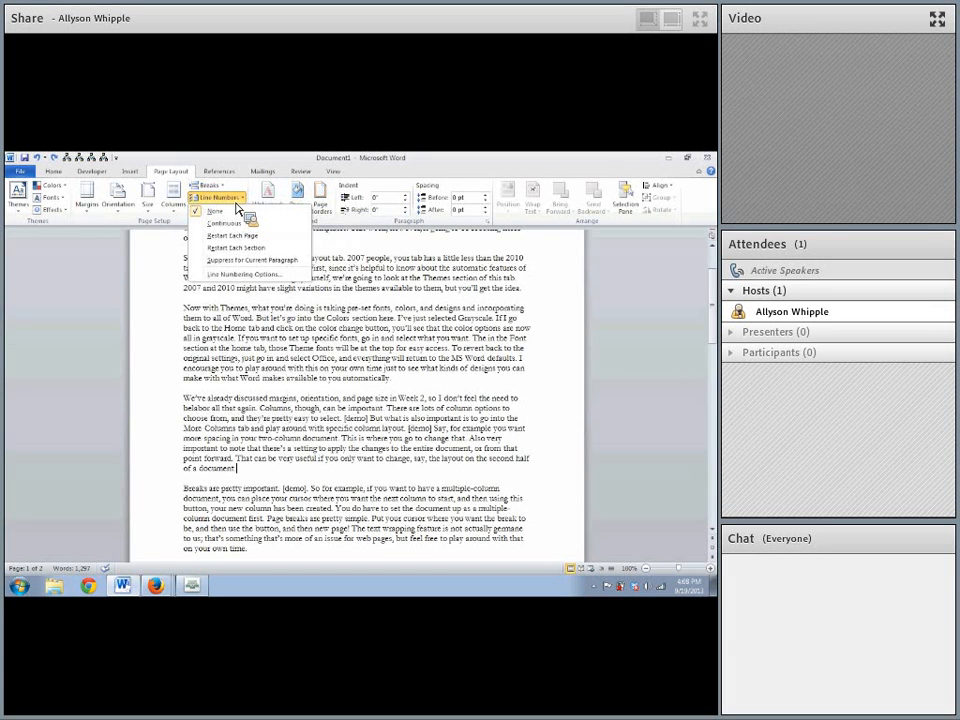
pyautogui.click(232, 225)
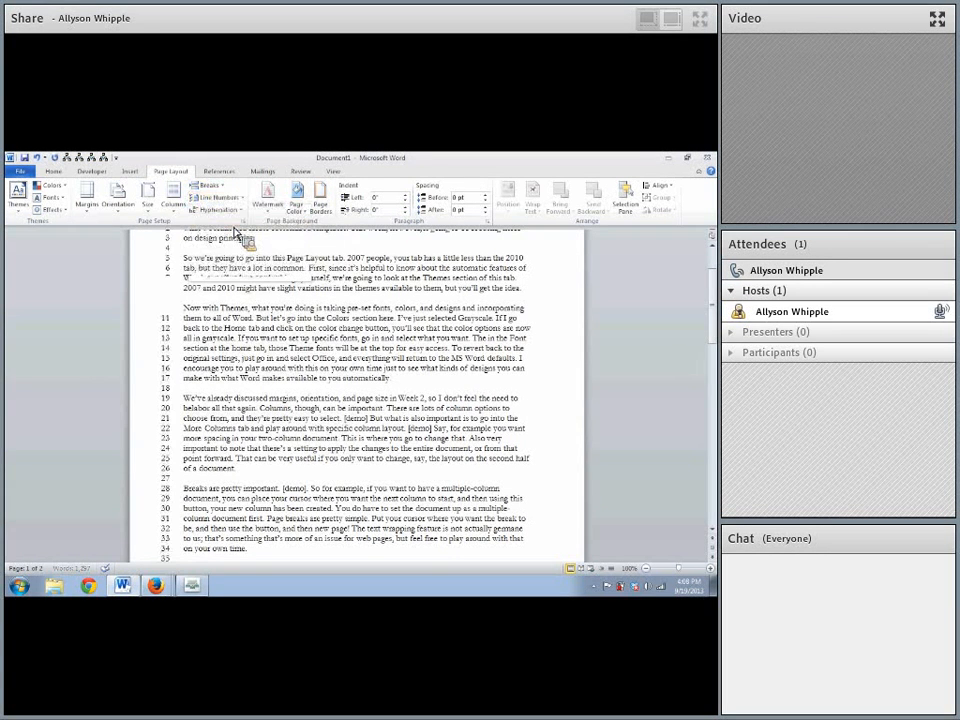
pyautogui.scroll(3, 190, 300)
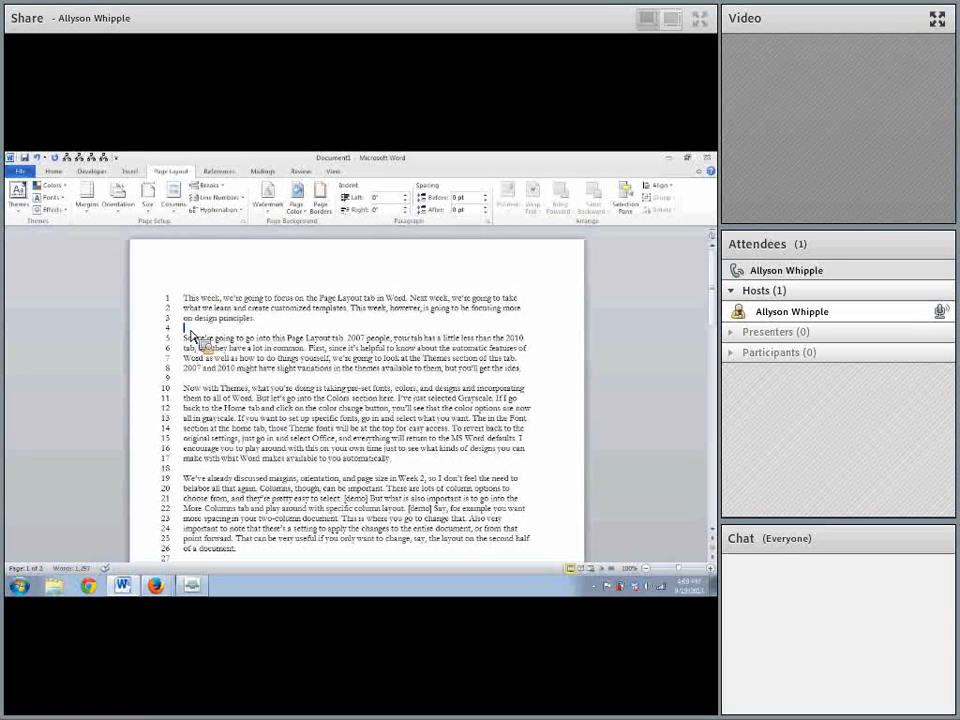
pyautogui.scroll(-4, 375, 316)
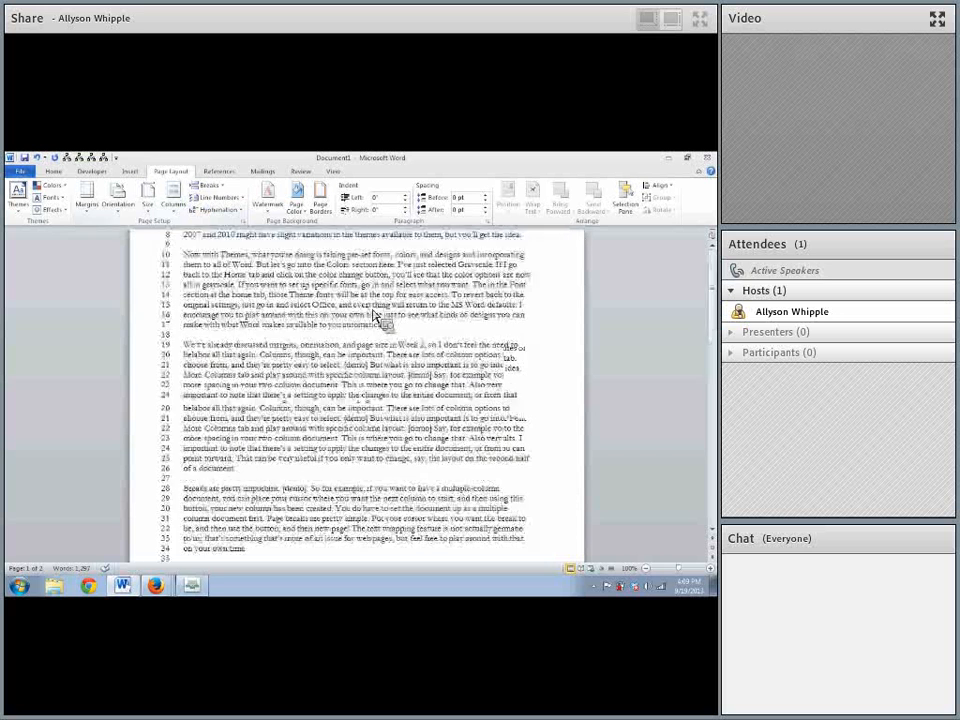
pyautogui.scroll(-7, 375, 316)
pyautogui.moveTo(374, 311); pyautogui.dragTo(236, 212)
pyautogui.click(236, 294)
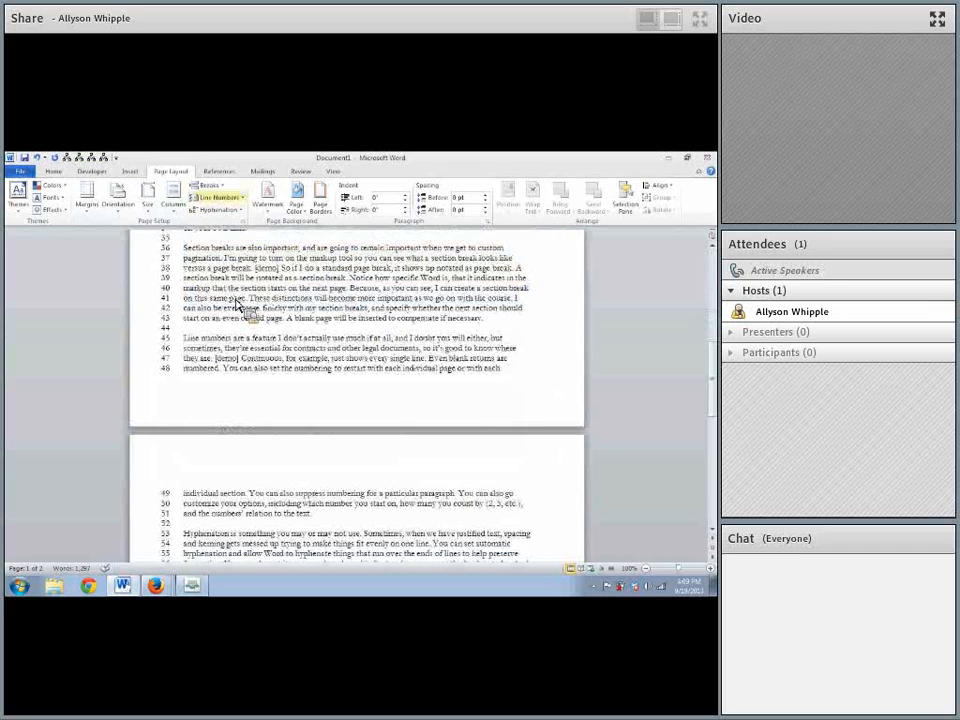
# Set the line numbering to restart on each page and check the numbers on both pages
pyautogui.click(218, 197)
pyautogui.click(243, 240)
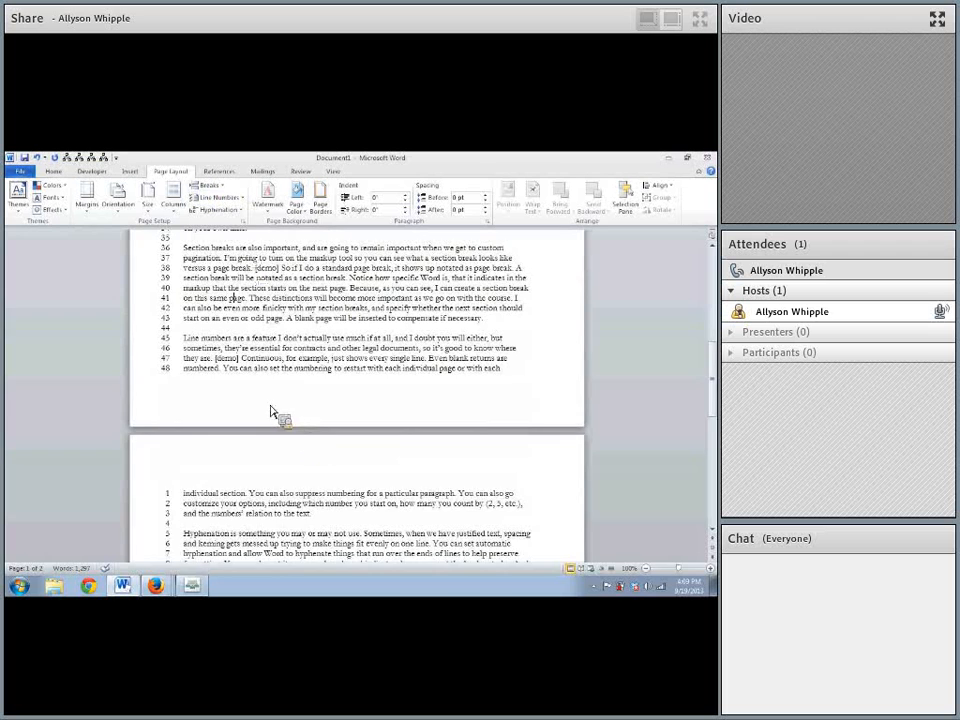
pyautogui.scroll(-9, 274, 413)
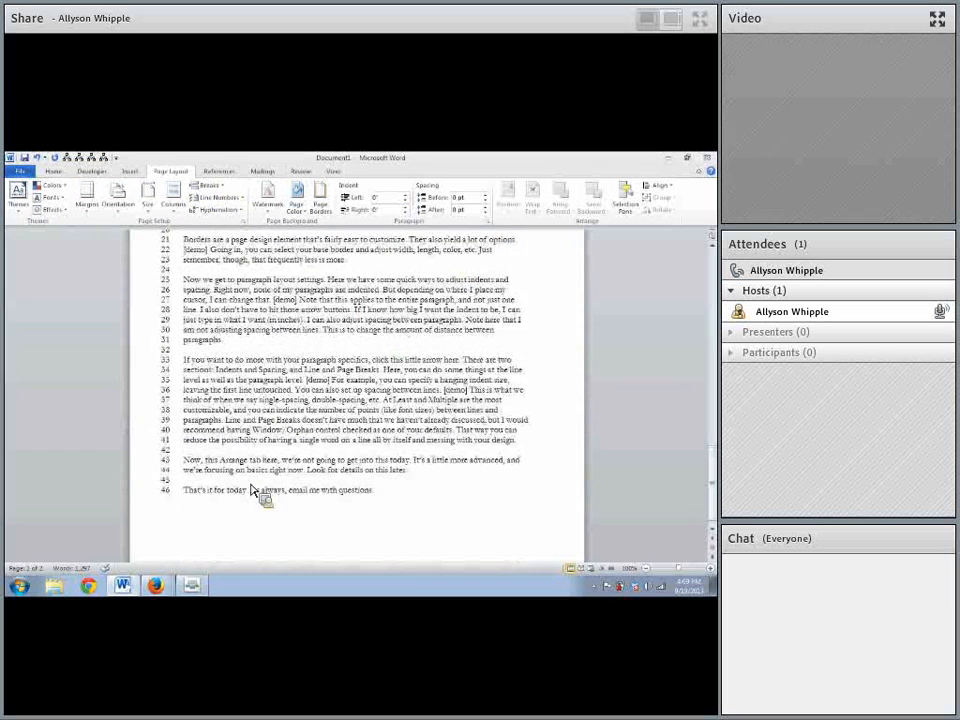
pyautogui.scroll(4, 270, 500)
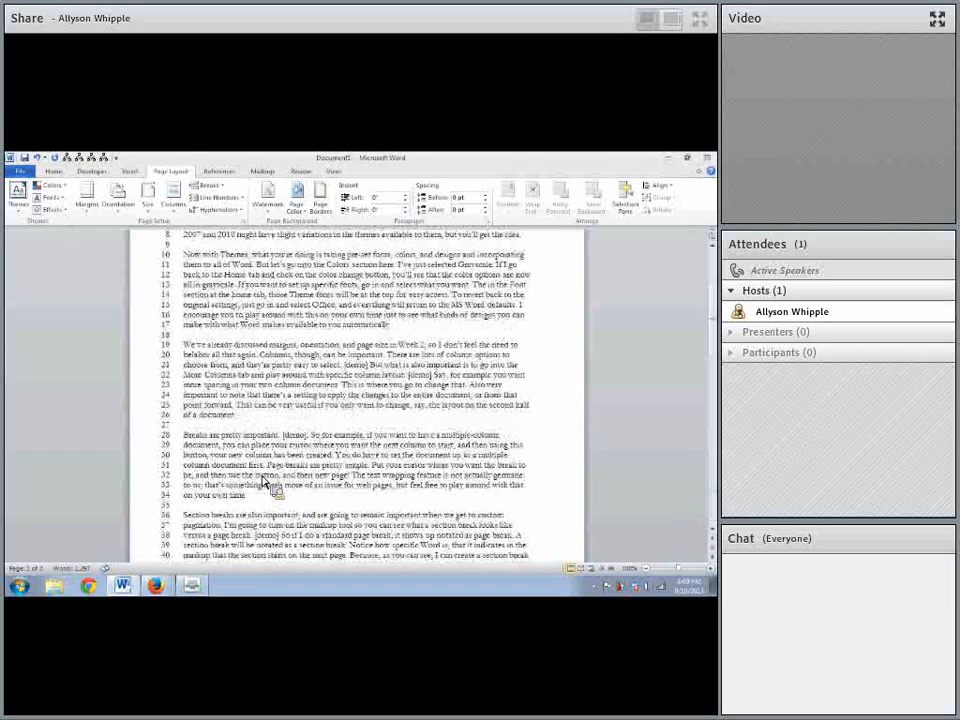
pyautogui.scroll(3, 268, 484)
pyautogui.scroll(-4, 263, 482)
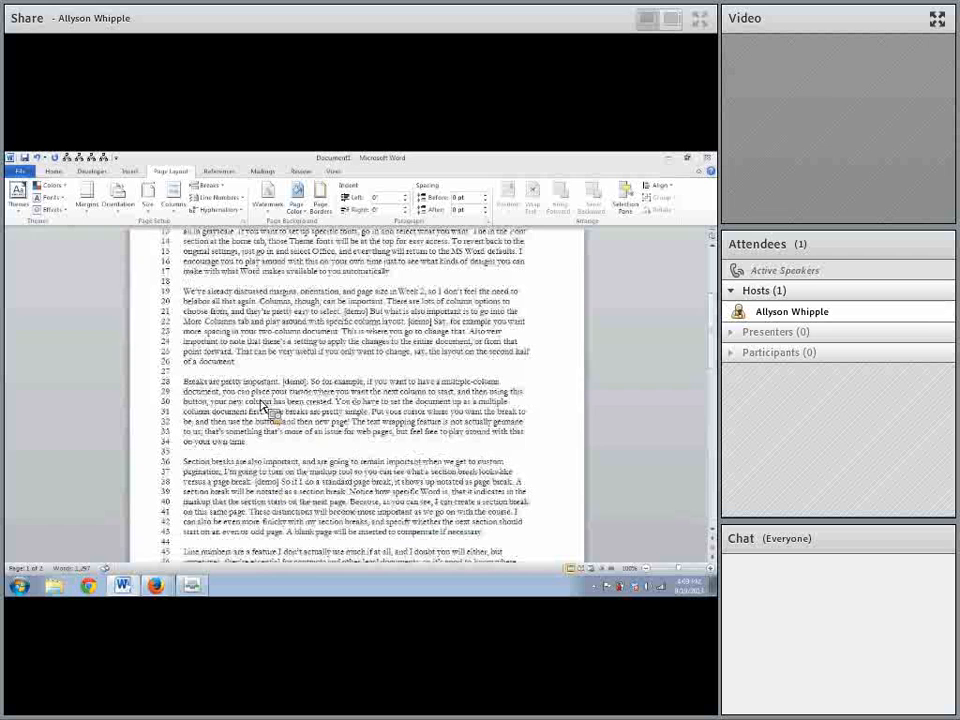
# Try restarting line numbers each section with a continuous section break after the paragraph about margins and columns, and undo both changes
pyautogui.click(209, 185)
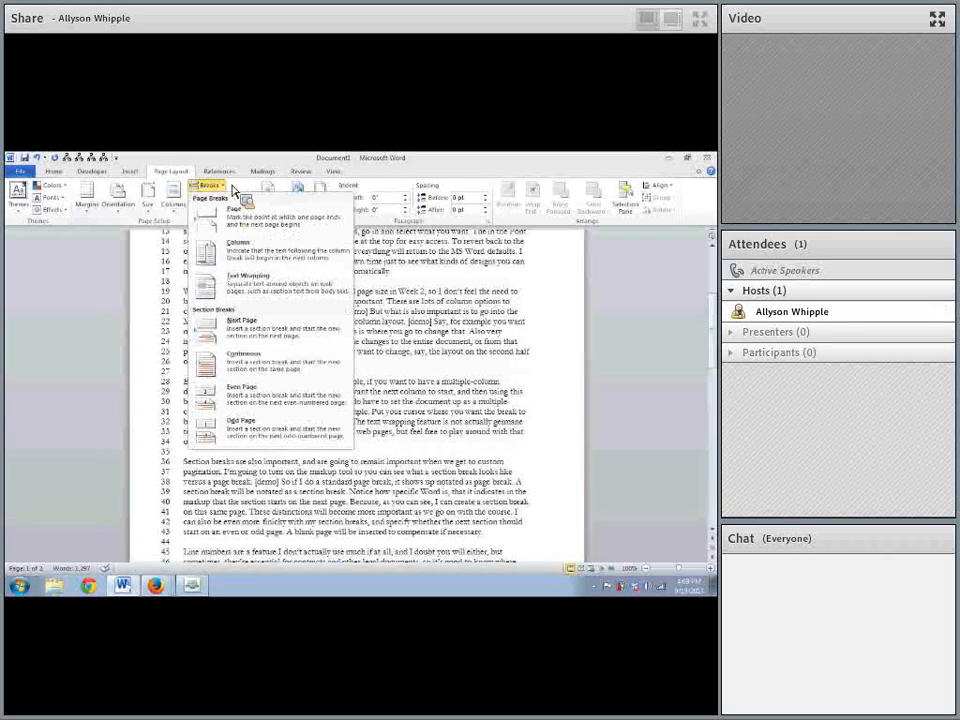
pyautogui.click(272, 345)
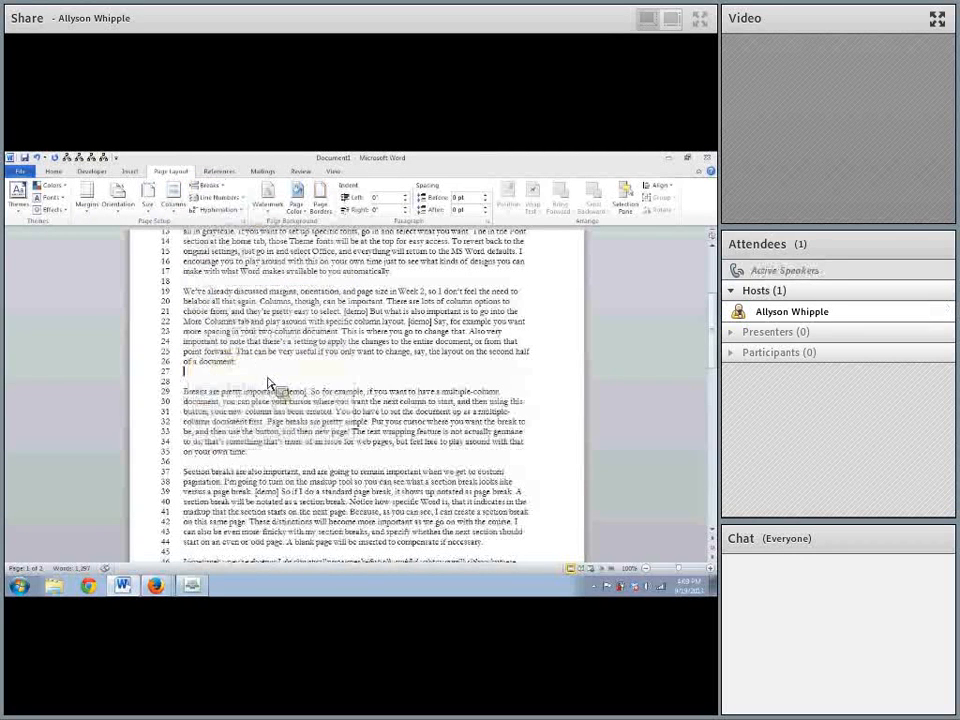
pyautogui.click(213, 199)
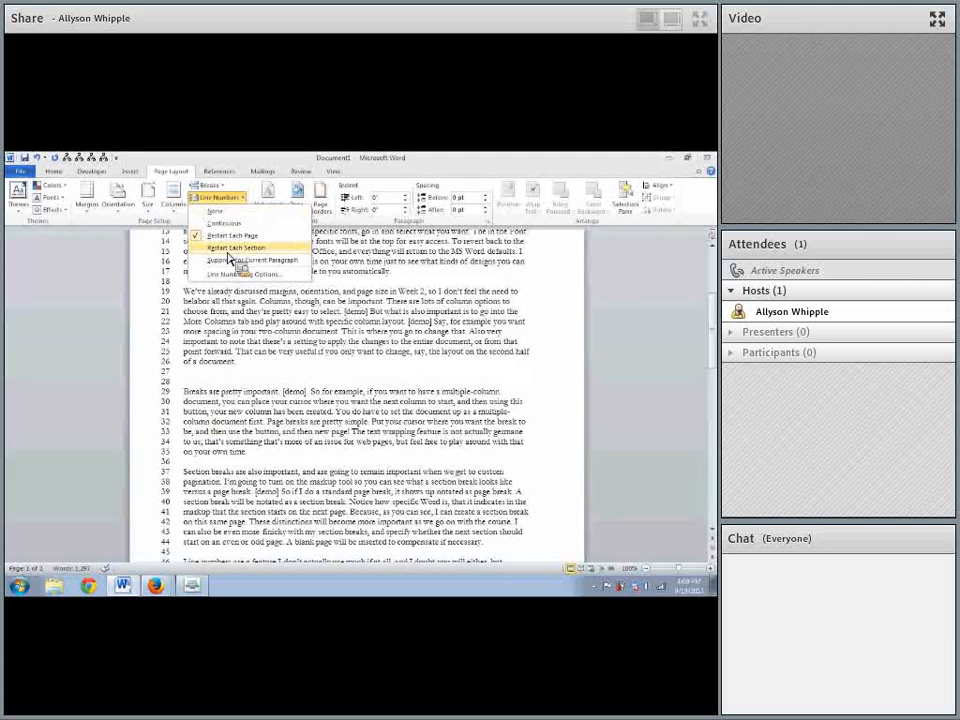
pyautogui.click(229, 258)
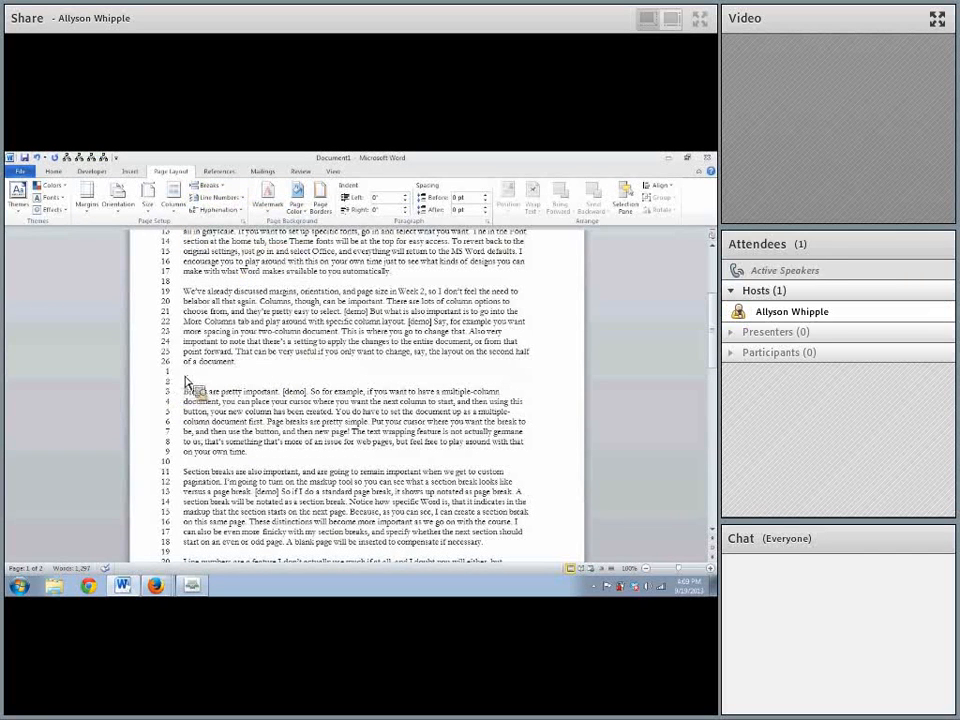
pyautogui.click(38, 158)
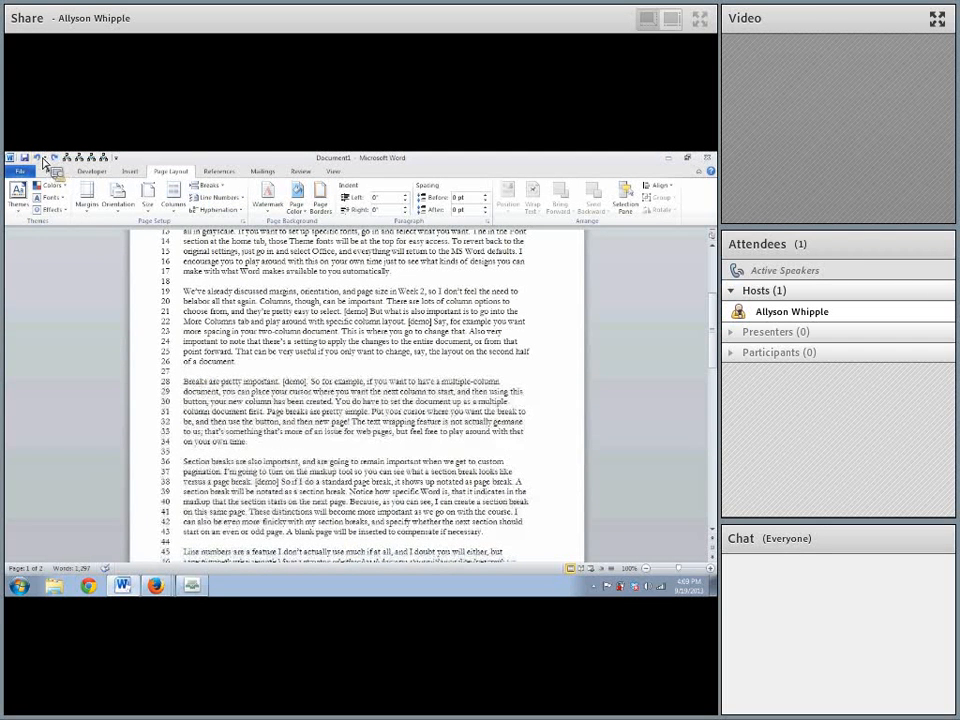
# Try suppressing line numbers for the paragraph about breaks, and undo the change
pyautogui.click(226, 198)
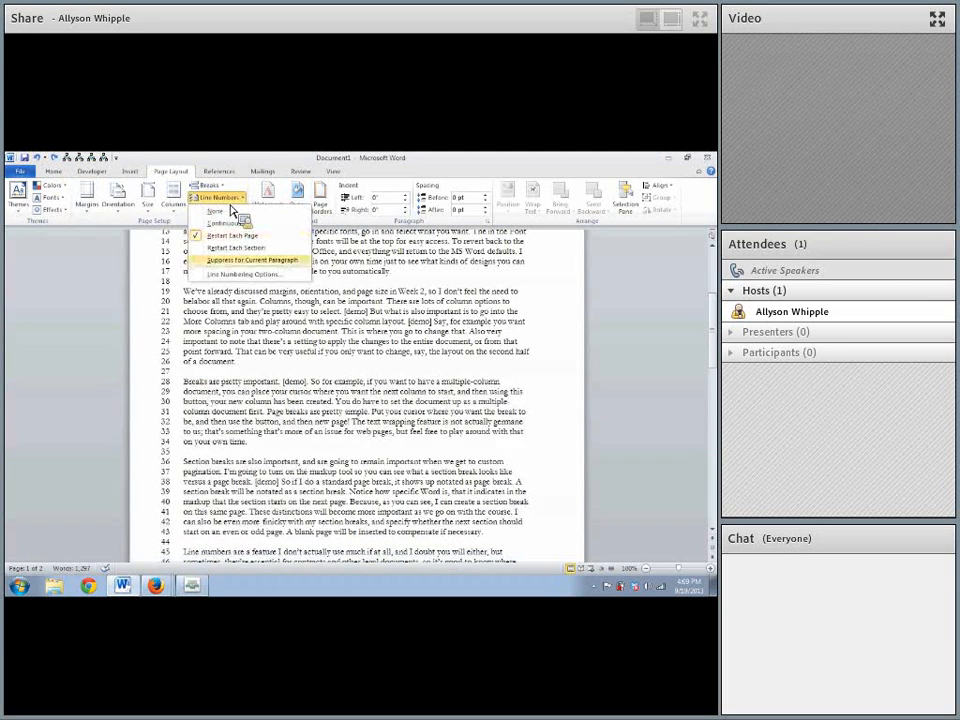
pyautogui.click(221, 444)
pyautogui.scroll(-2, 300, 420)
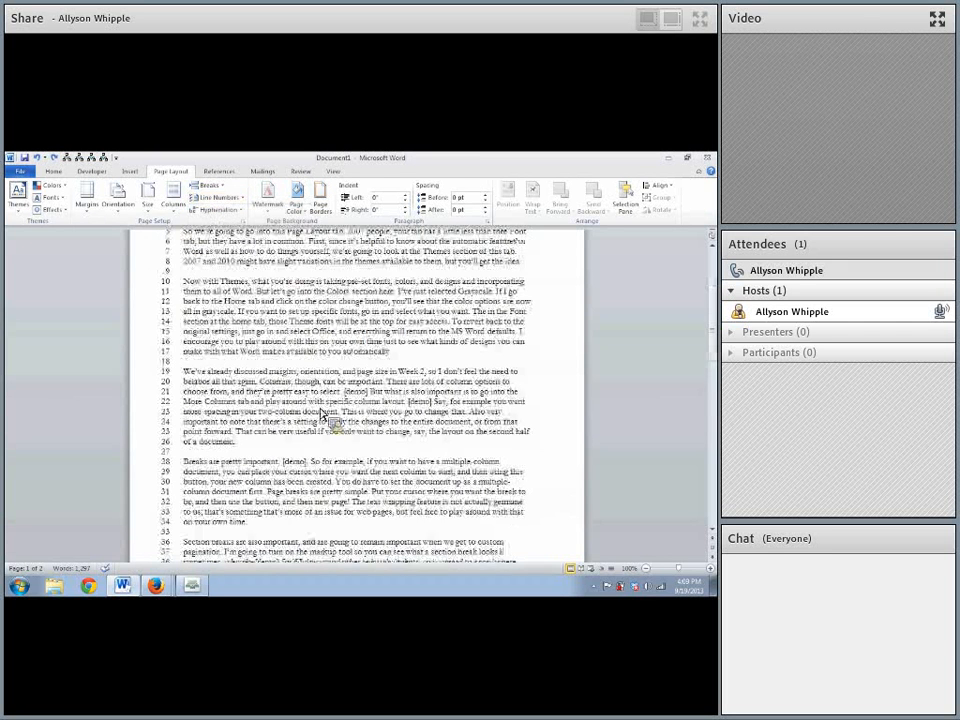
pyautogui.tripleClick(190, 362)
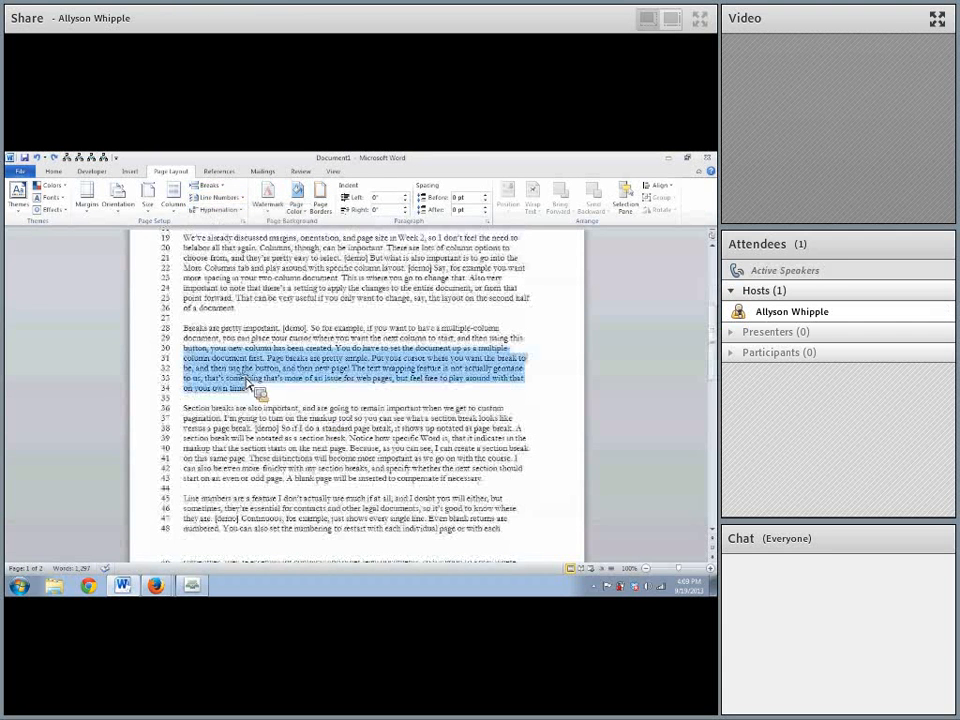
pyautogui.click(246, 198)
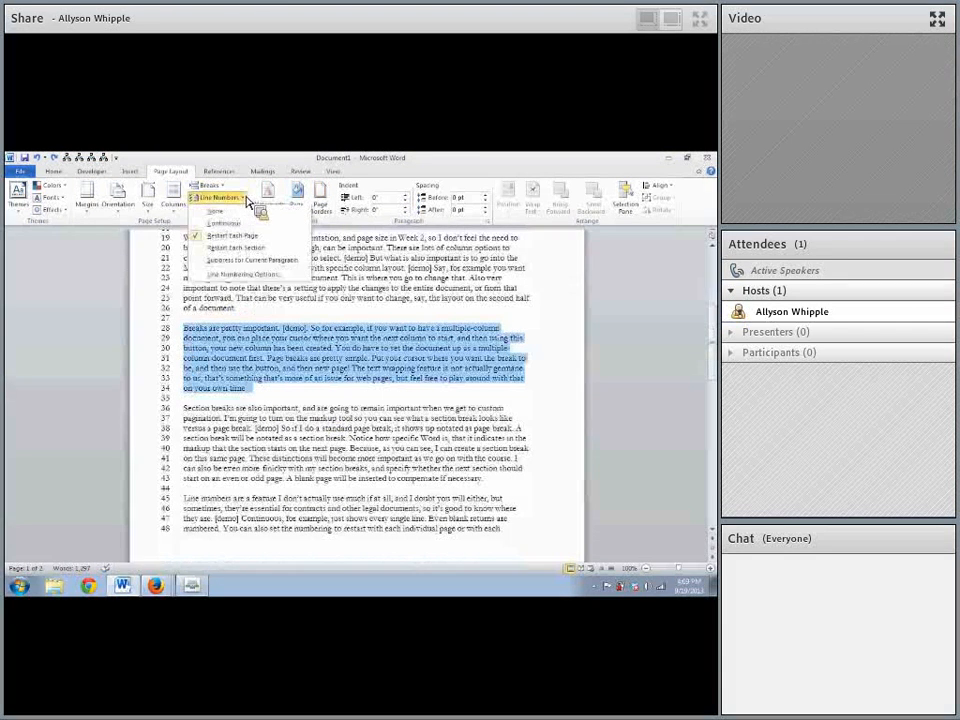
pyautogui.click(251, 259)
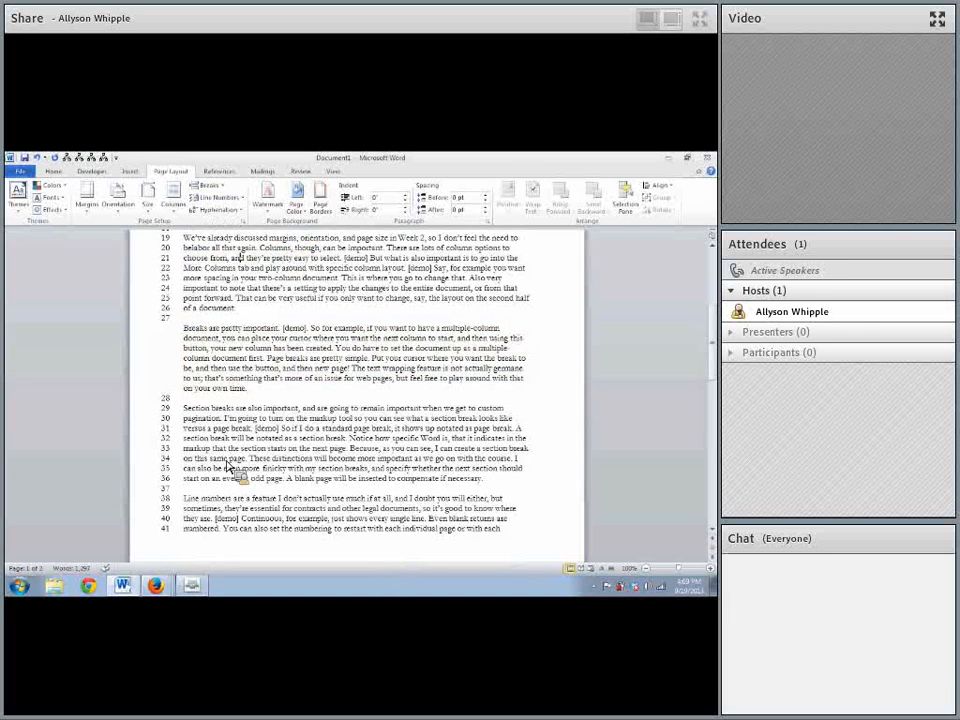
pyautogui.click(39, 158)
pyautogui.click(41, 158)
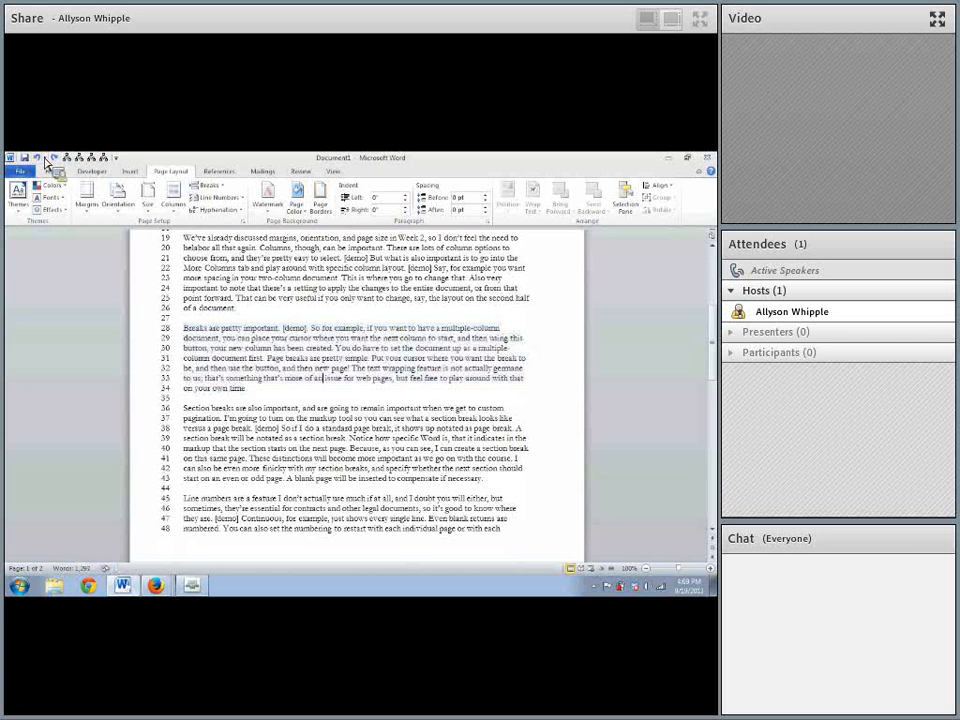
# In the line numbering settings for the whole document, set the numbering to start at 5
pyautogui.click(218, 209)
pyautogui.click(224, 198)
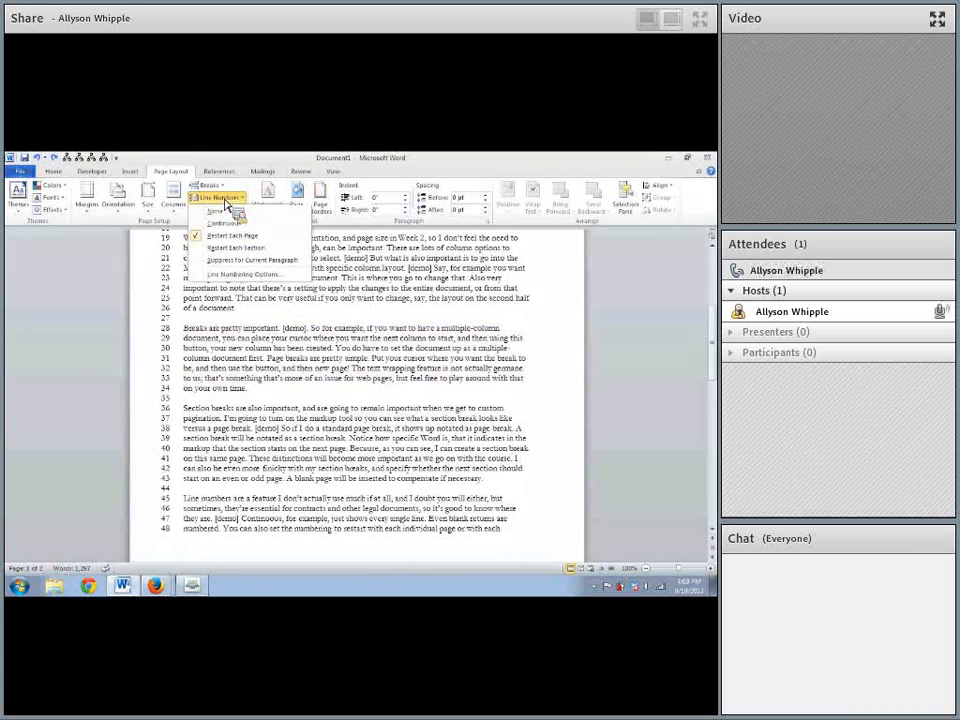
pyautogui.click(248, 273)
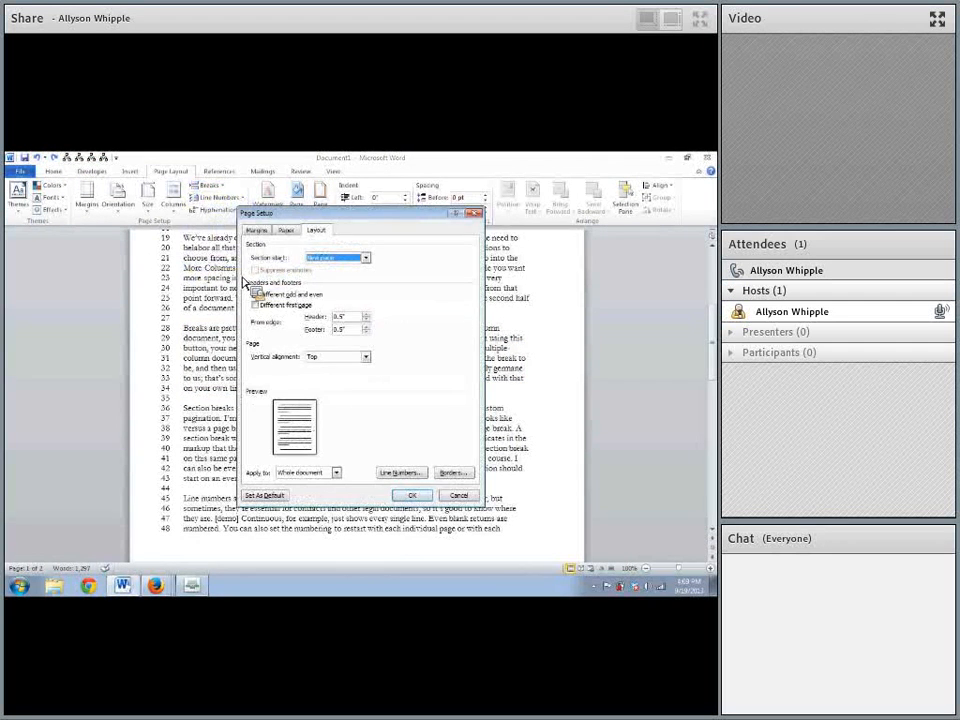
pyautogui.click(400, 473)
pyautogui.click(321, 313)
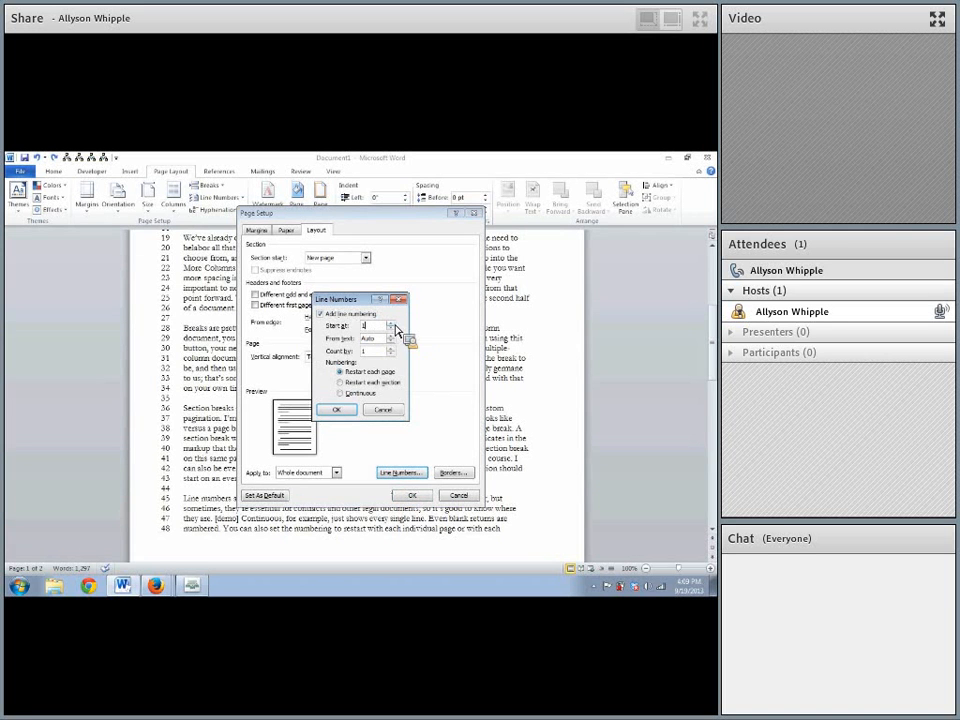
pyautogui.moveTo(369, 326); pyautogui.dragTo(347, 329)
pyautogui.write('5')
# Set the line numbers 0.25" from the text, counting by 3, apply the settings and check the numbers from the first page's start
pyautogui.click(390, 337)
pyautogui.click(391, 337)
pyautogui.click(391, 337)
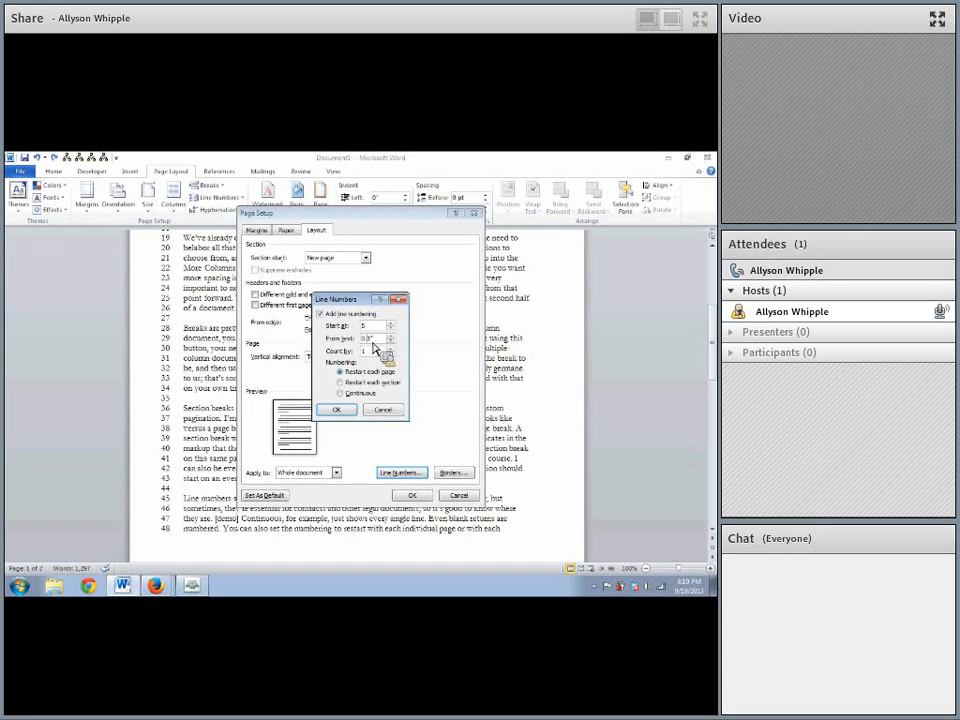
pyautogui.press('BackSpace')
pyautogui.write('25')
pyautogui.moveTo(373, 352); pyautogui.dragTo(357, 352)
pyautogui.write('5')
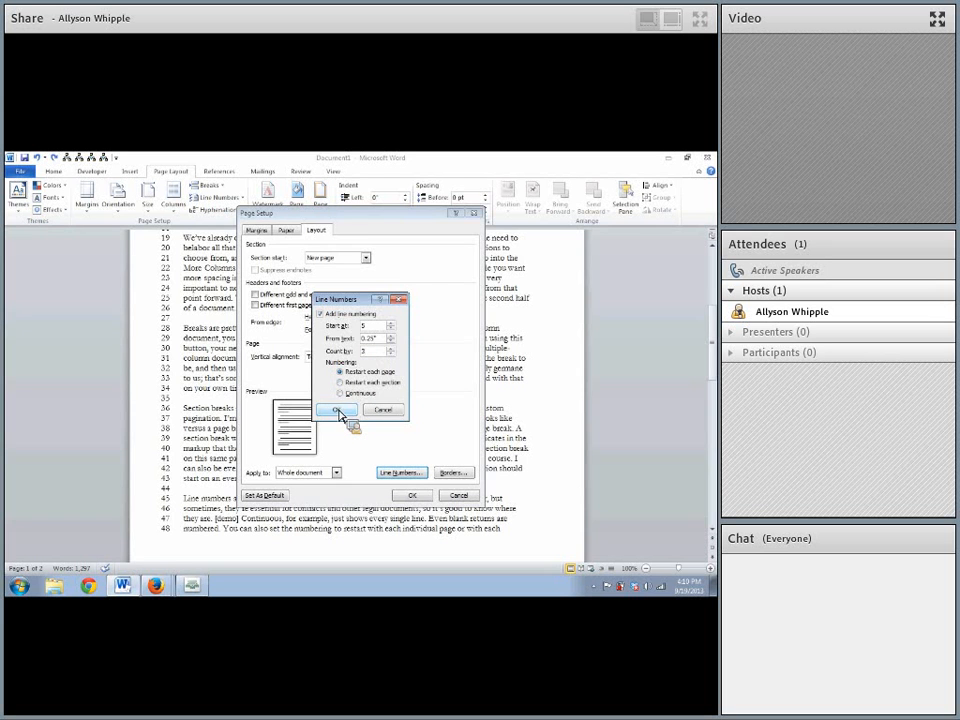
pyautogui.click(338, 411)
pyautogui.click(411, 495)
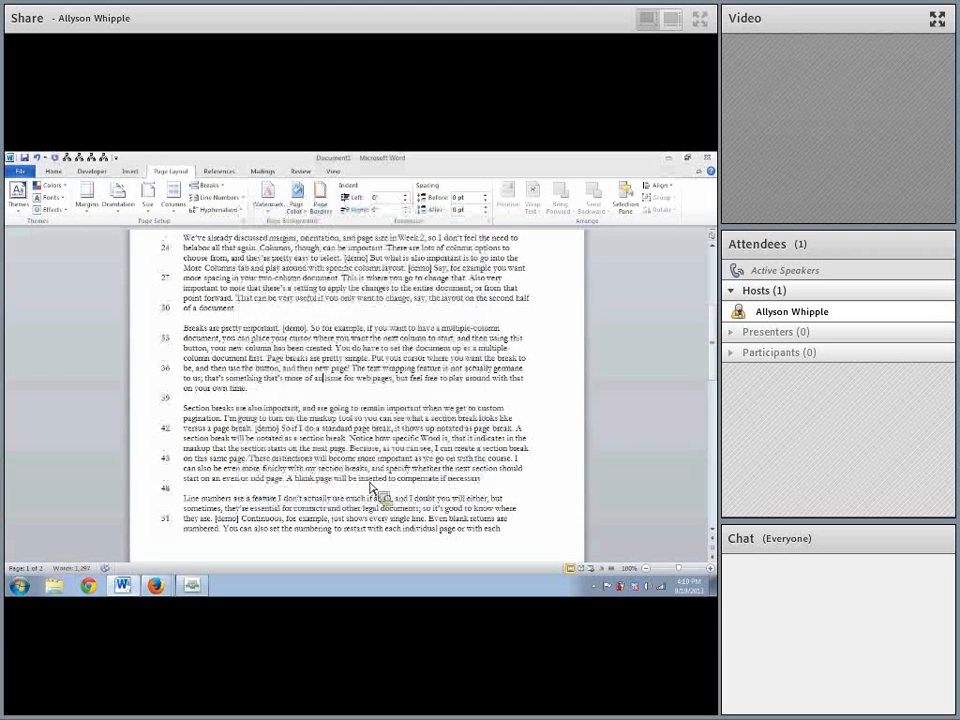
pyautogui.scroll(5, 372, 487)
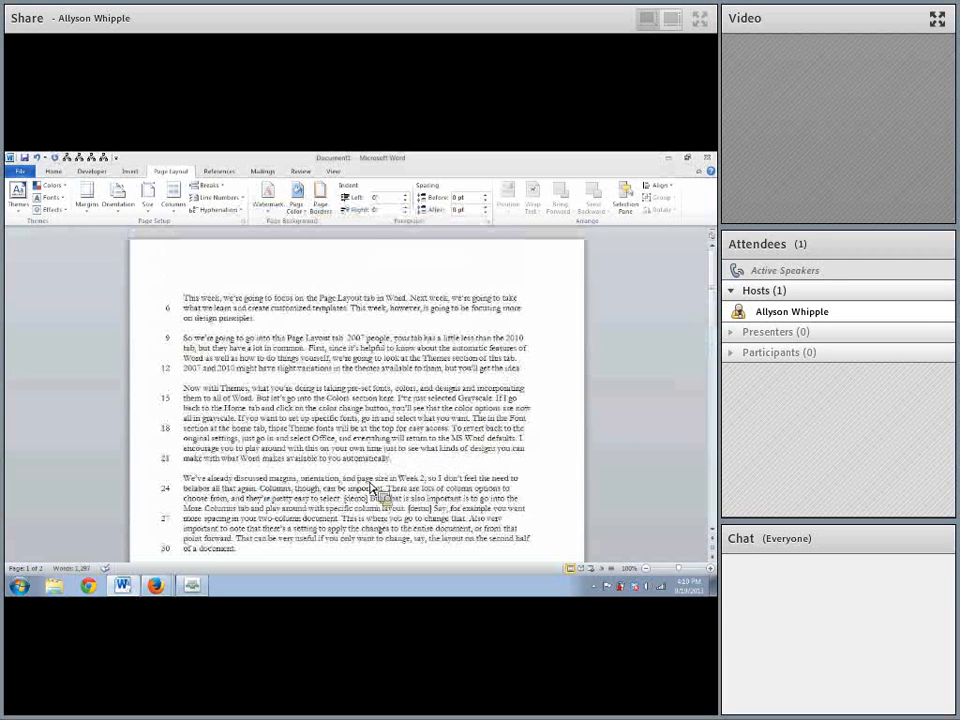
# Save the document as "This week" and view the available hyphenation choices
pyautogui.hotkey('ctrl', 's')
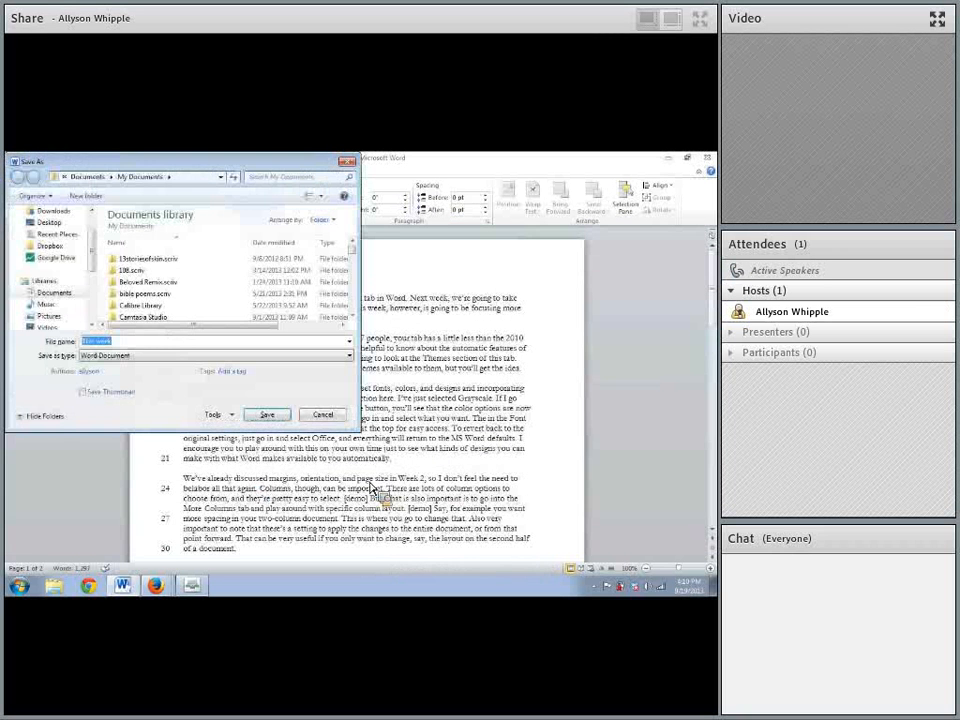
pyautogui.press('Return')
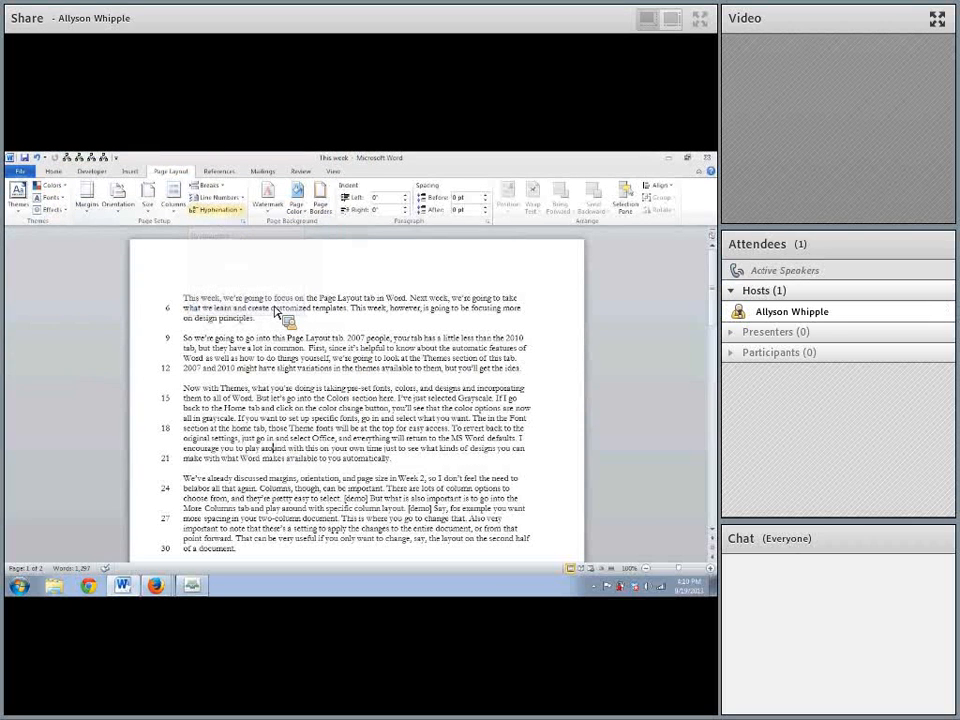
pyautogui.click(237, 219)
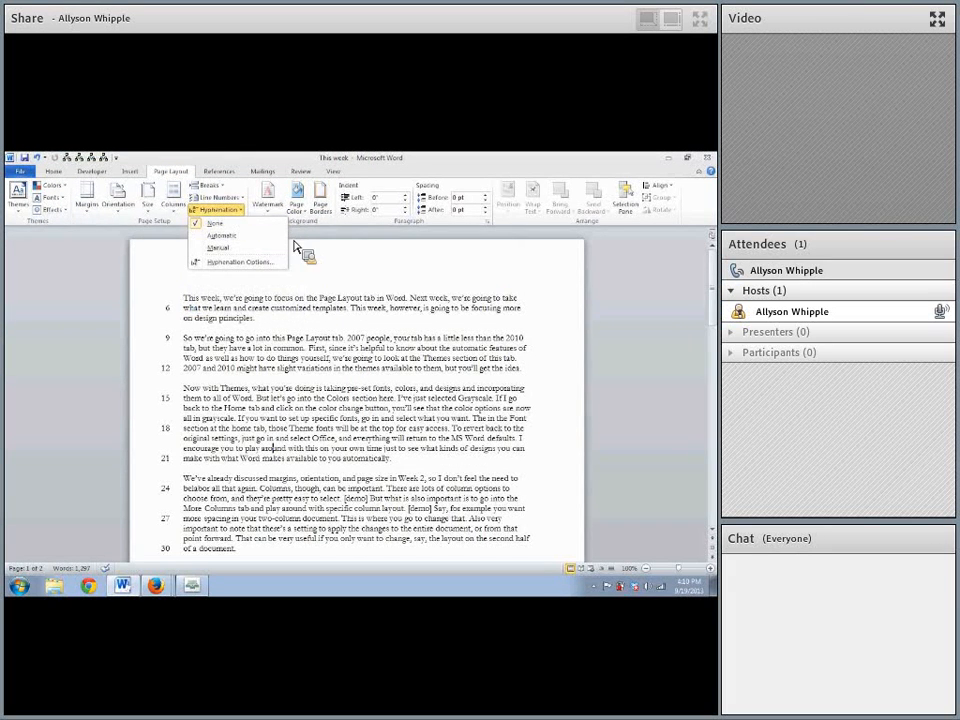
pyautogui.click(328, 322)
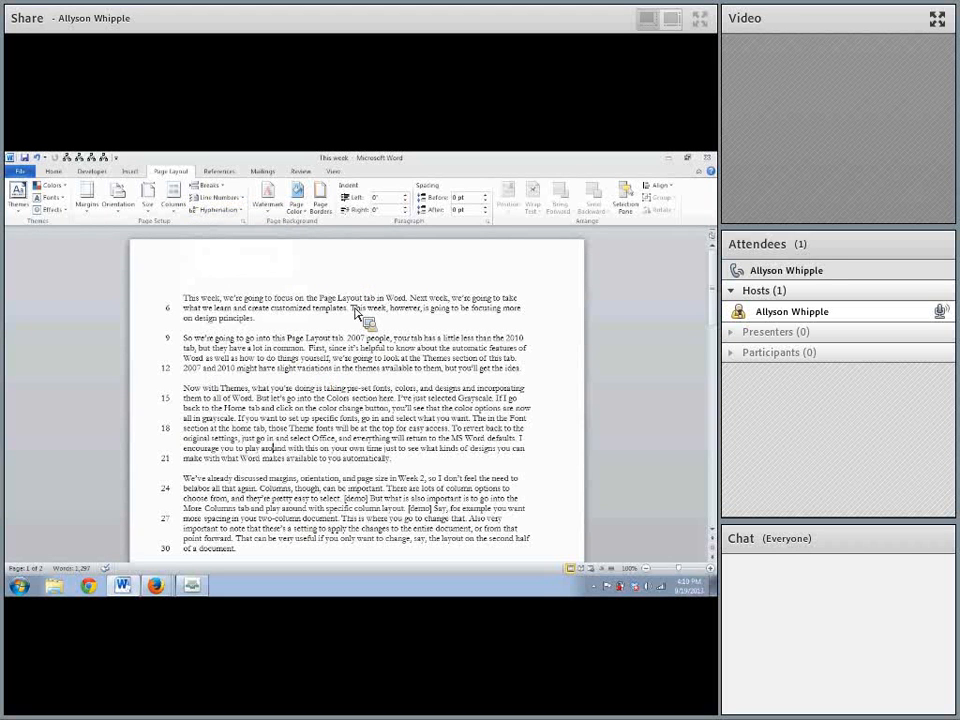
# Justify the paragraph about Themes and check its word spacing
pyautogui.moveTo(183, 388); pyautogui.dragTo(444, 461)
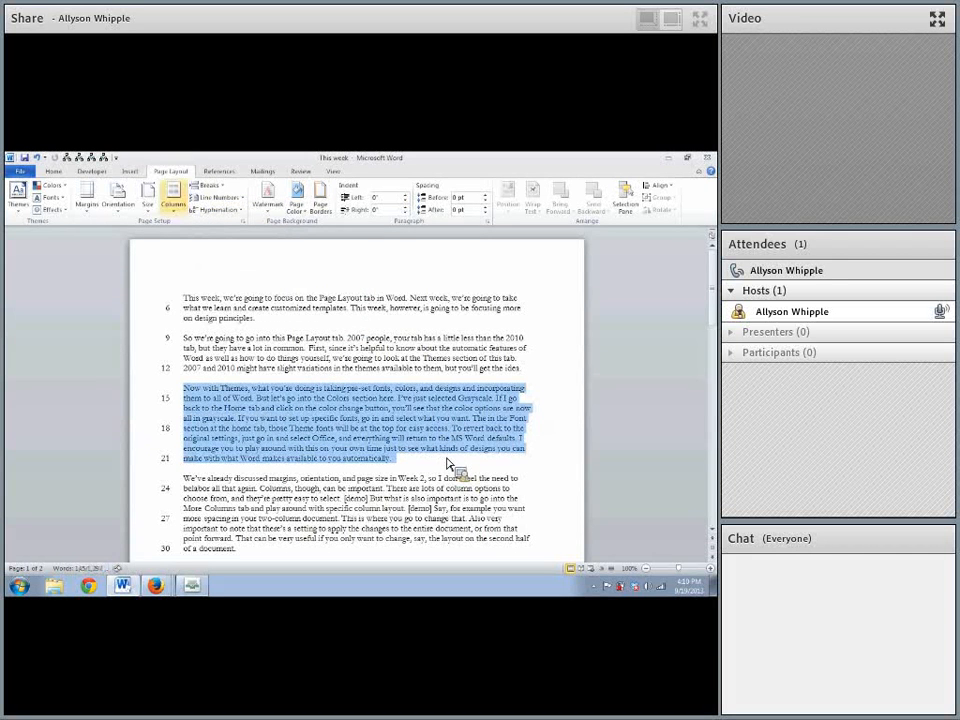
pyautogui.click(53, 171)
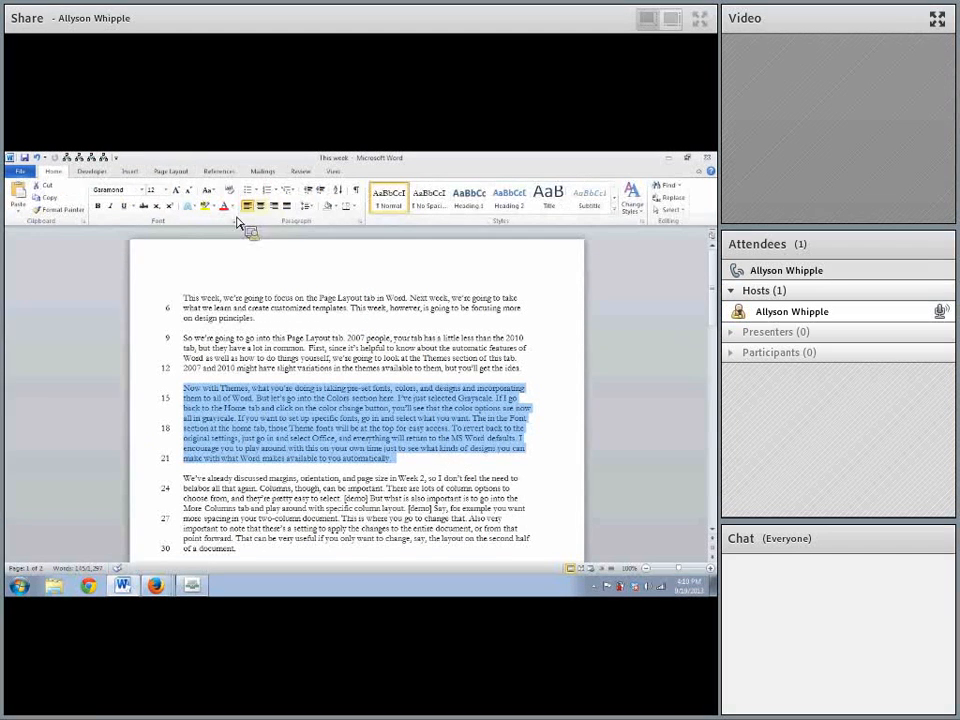
pyautogui.click(286, 207)
pyautogui.click(386, 321)
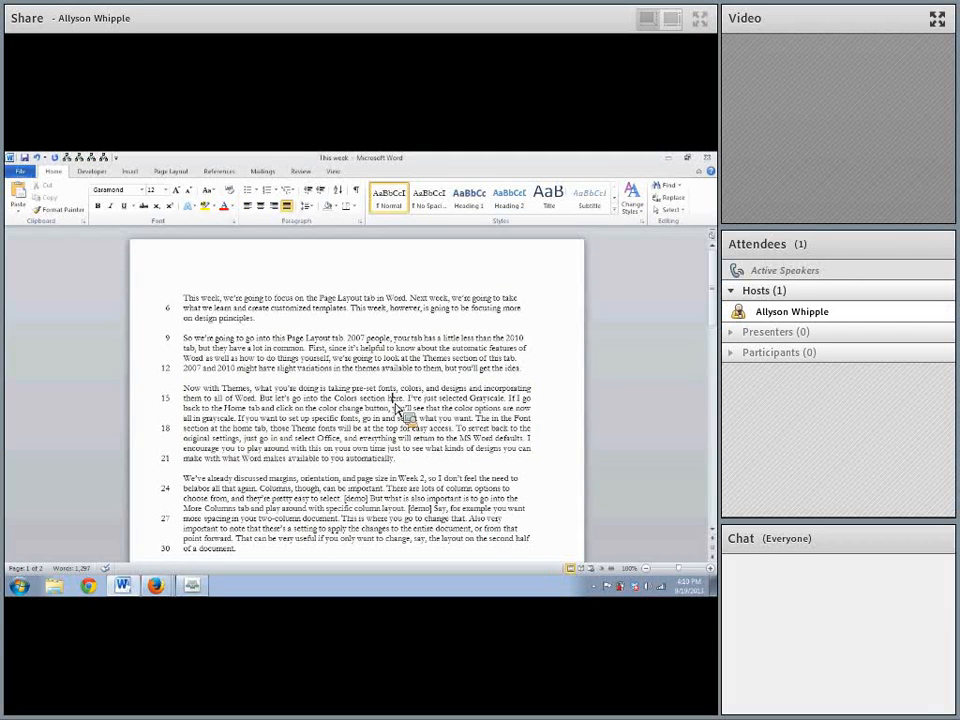
pyautogui.moveTo(184, 388); pyautogui.dragTo(401, 463)
pyautogui.click(396, 419)
pyautogui.click(399, 428)
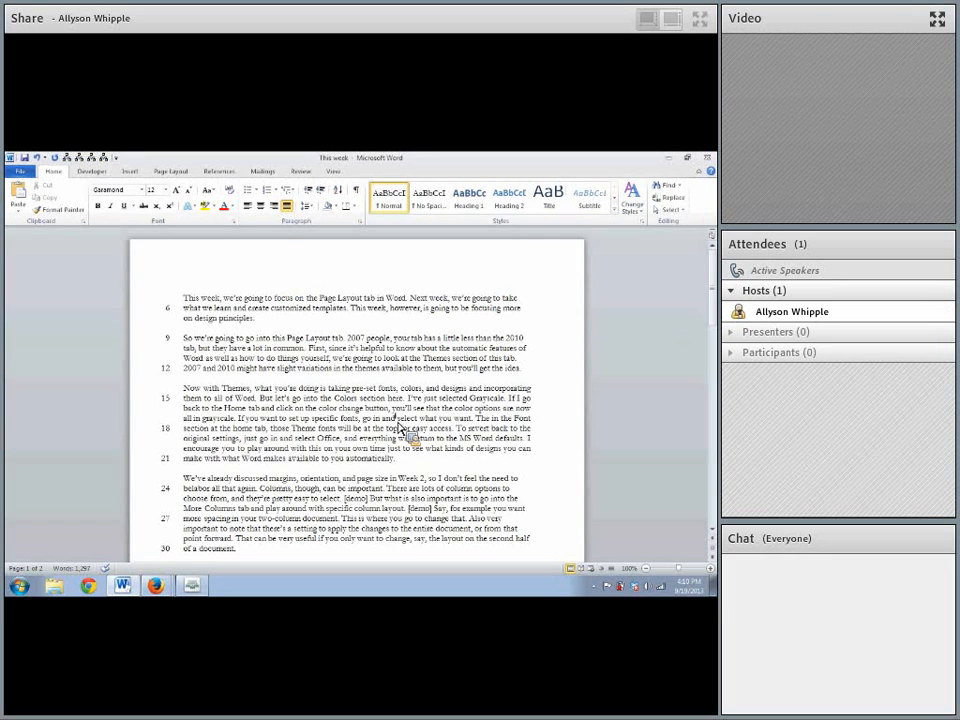
# Turn on automatic hyphenation for the document
pyautogui.moveTo(184, 388); pyautogui.dragTo(398, 458)
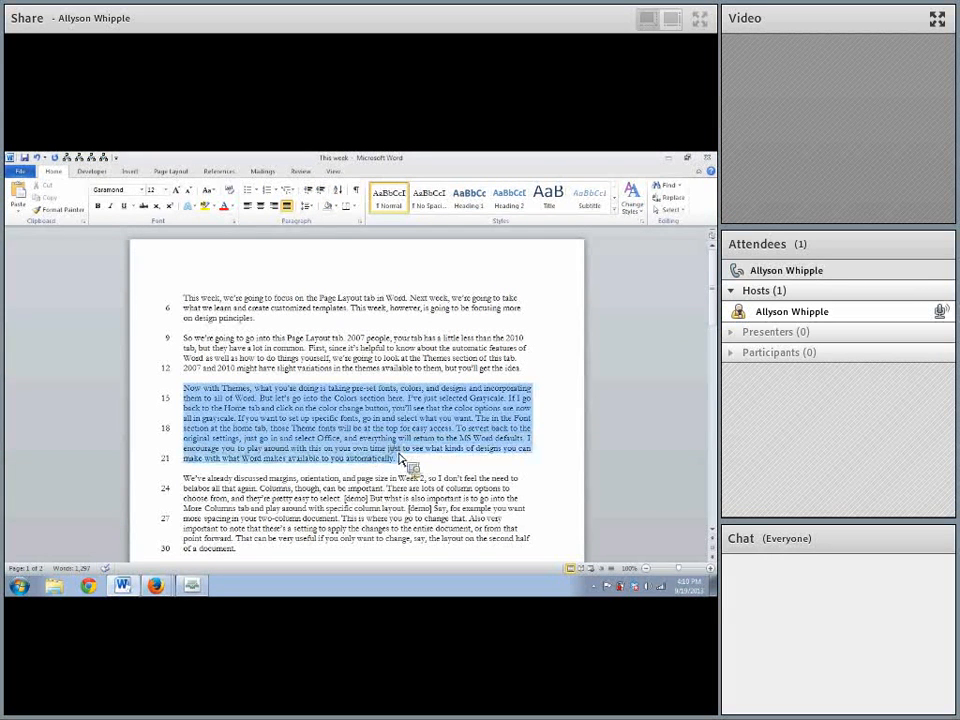
pyautogui.click(170, 171)
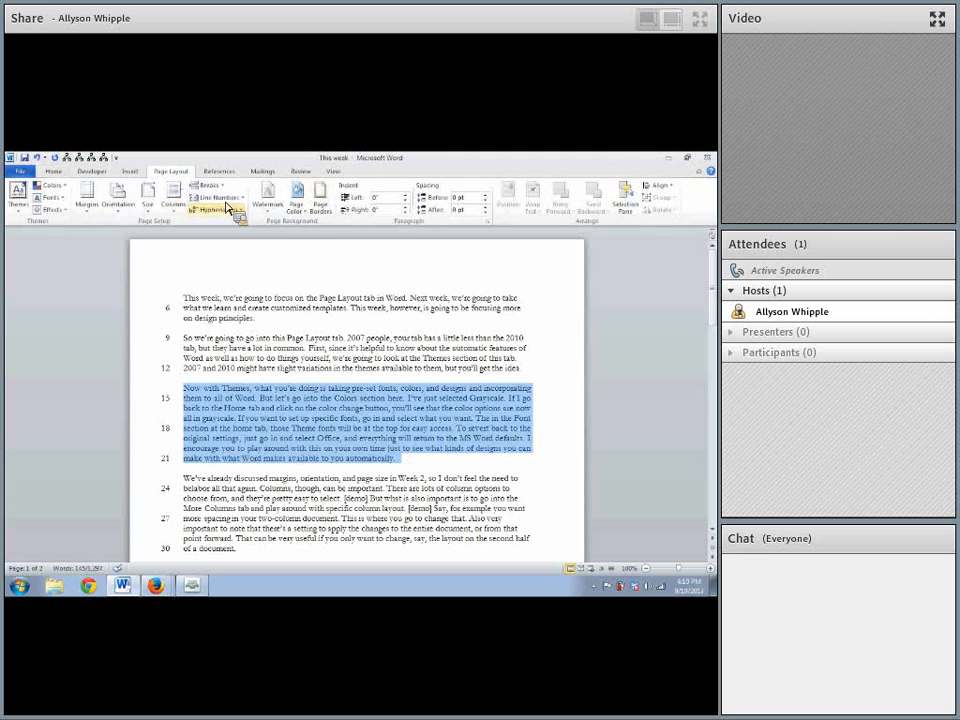
pyautogui.click(228, 207)
pyautogui.click(232, 232)
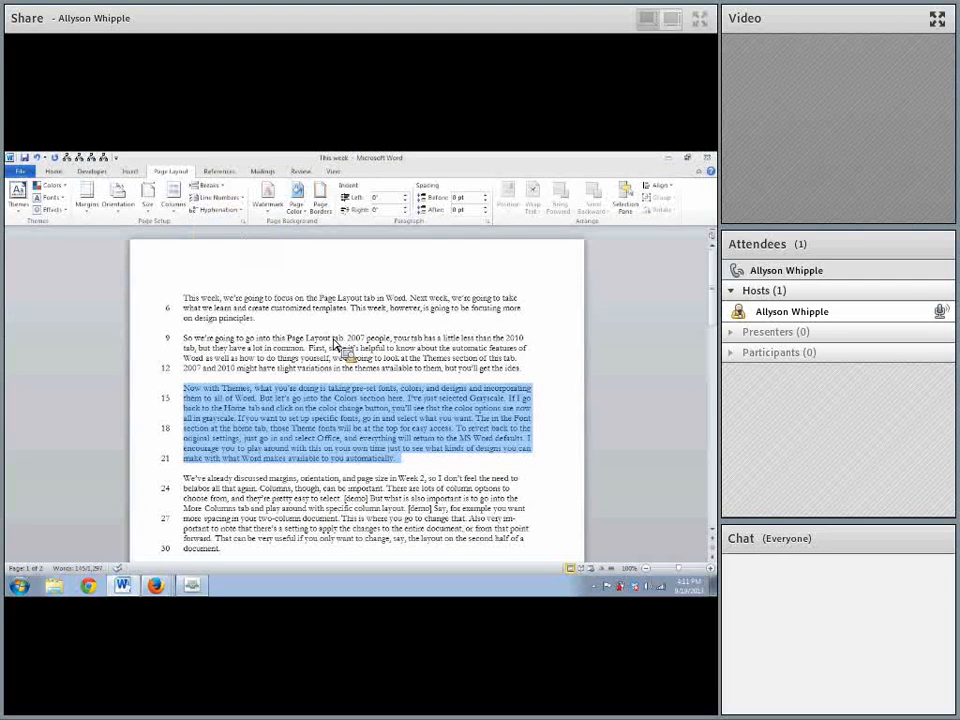
pyautogui.click(318, 428)
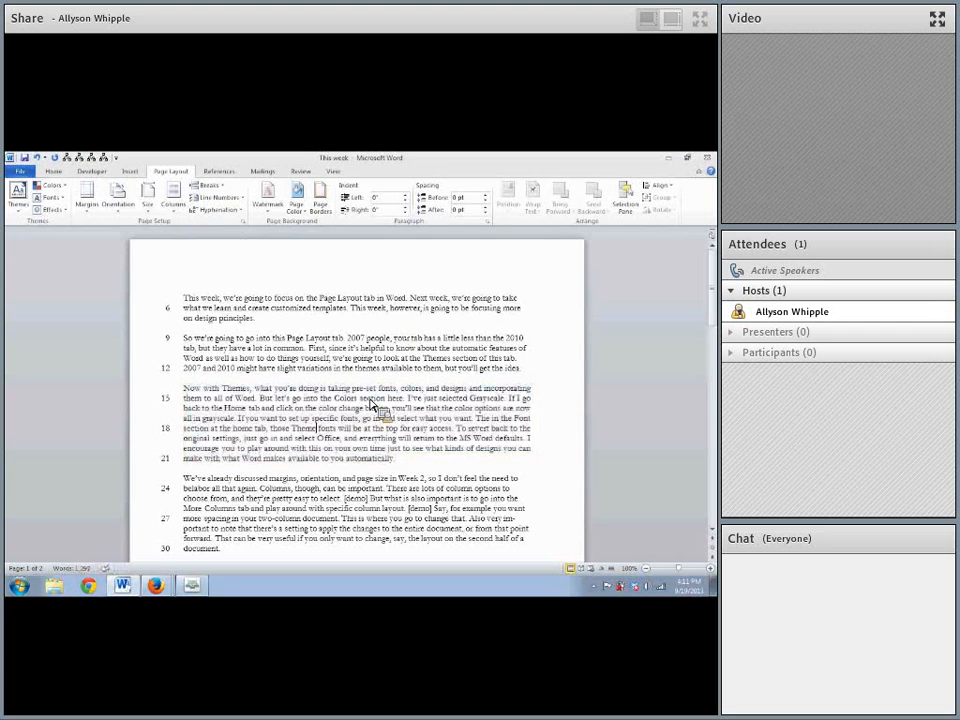
# Examine the hyphenated line endings in the paragraphs on both pages
pyautogui.scroll(-3, 371, 404)
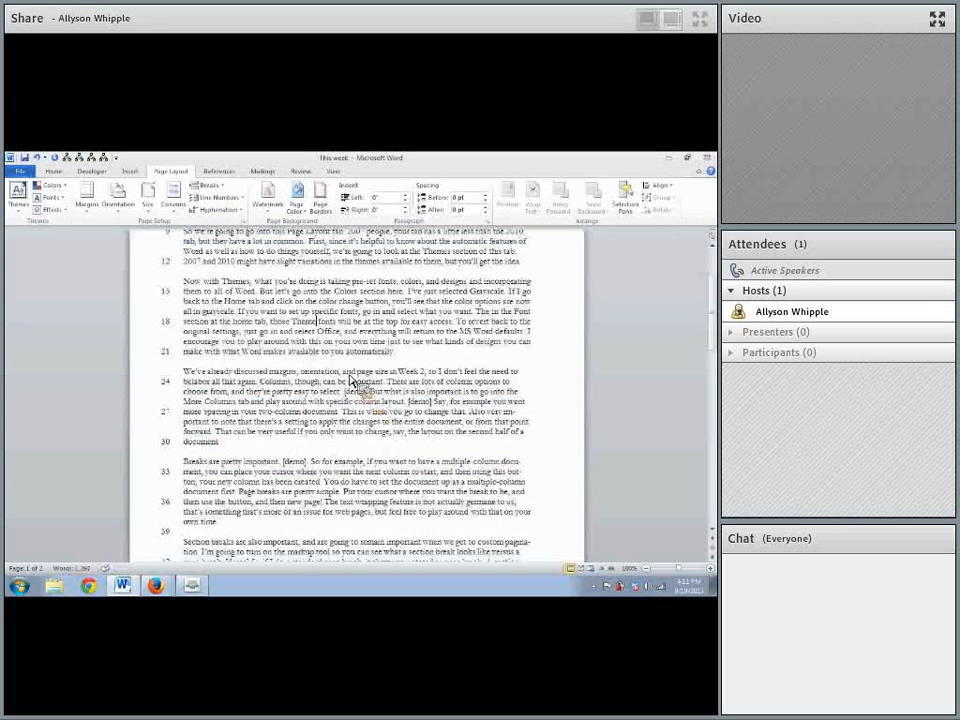
pyautogui.moveTo(477, 415); pyautogui.dragTo(212, 427)
pyautogui.click(490, 420)
pyautogui.click(443, 436)
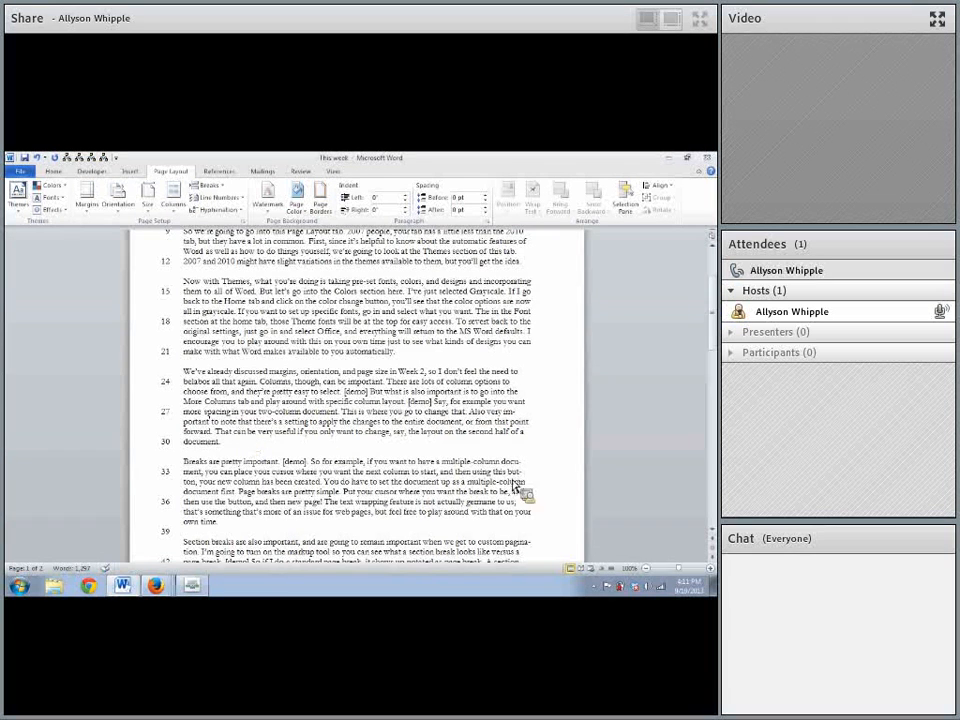
pyautogui.scroll(-2, 510, 480)
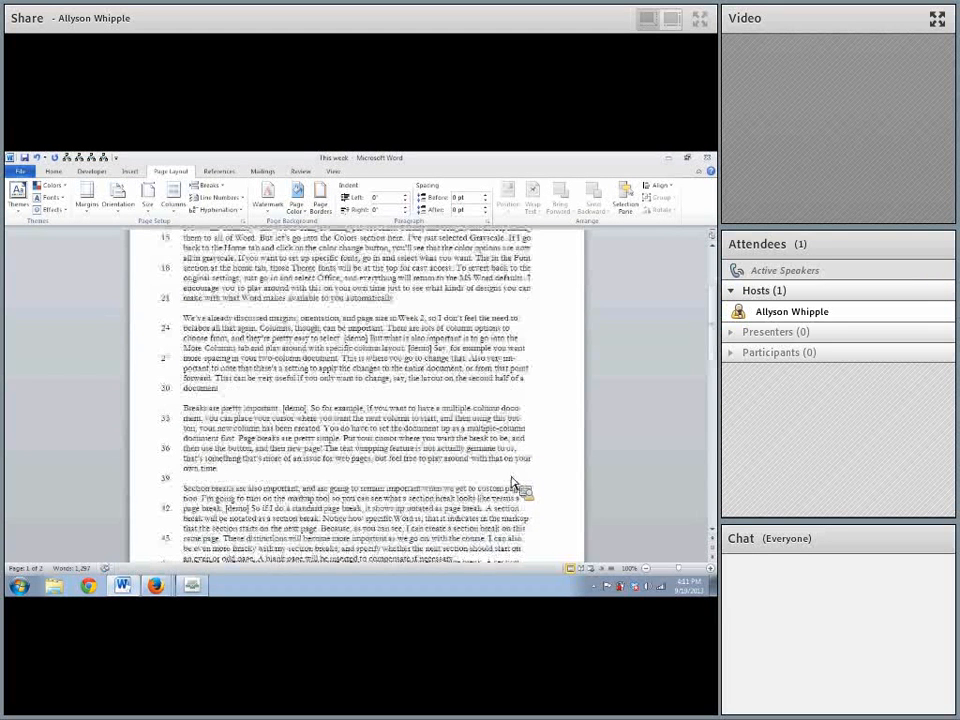
pyautogui.moveTo(514, 490); pyautogui.dragTo(415, 428)
pyautogui.scroll(-5, 400, 435)
pyautogui.scroll(-4, 415, 428)
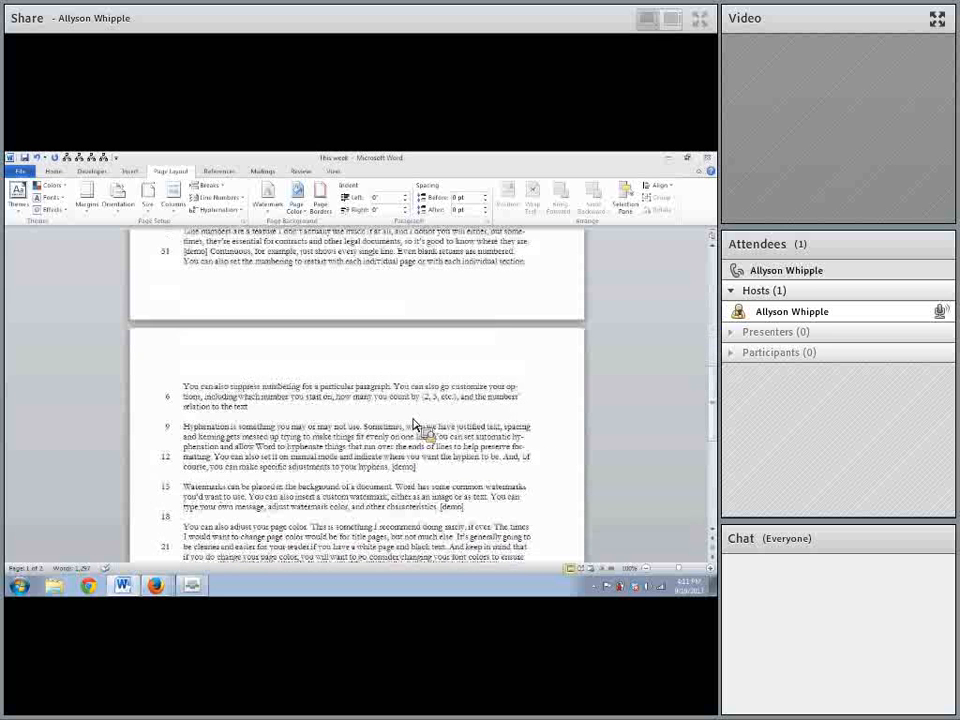
pyautogui.moveTo(476, 436); pyautogui.dragTo(525, 454)
pyautogui.moveTo(415, 462); pyautogui.dragTo(222, 458)
pyautogui.click(330, 540)
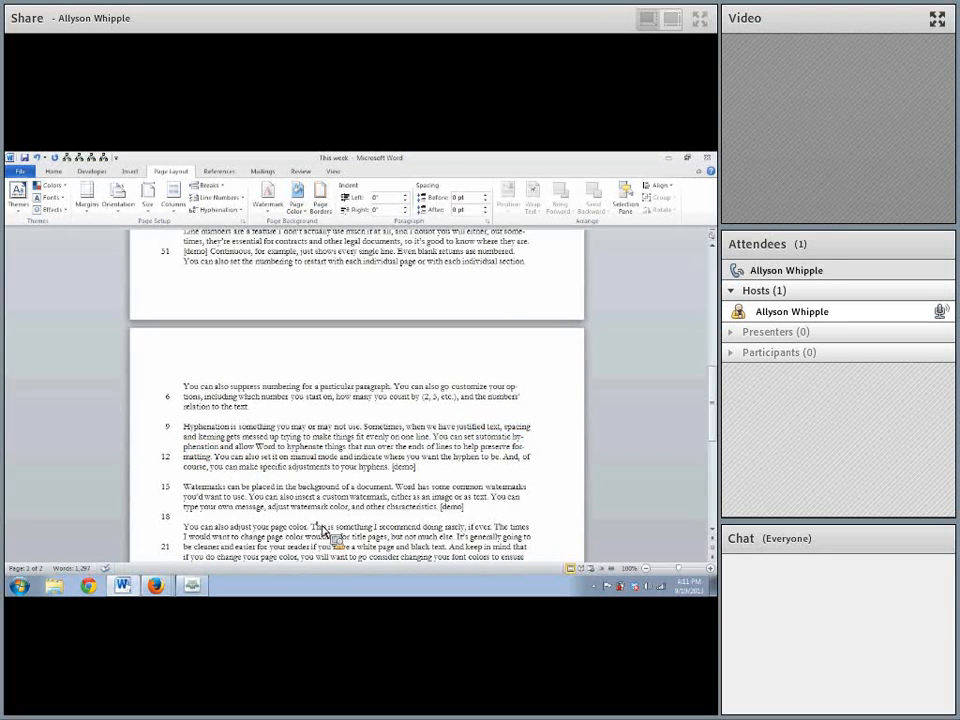
pyautogui.scroll(10, 320, 510)
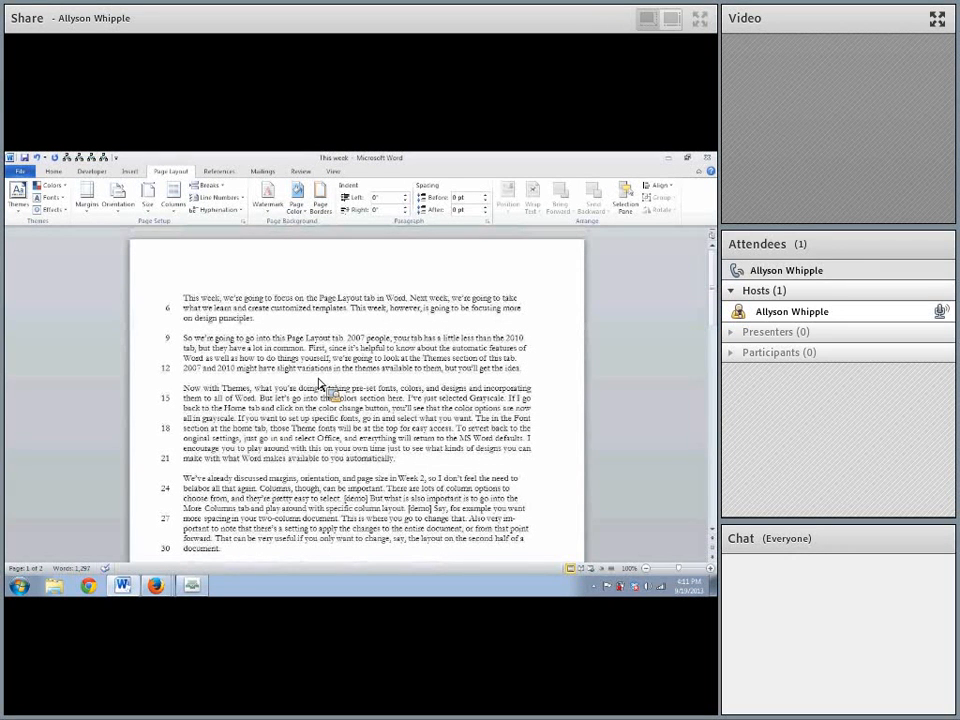
# Undo the automatic hyphenation
pyautogui.click(40, 158)
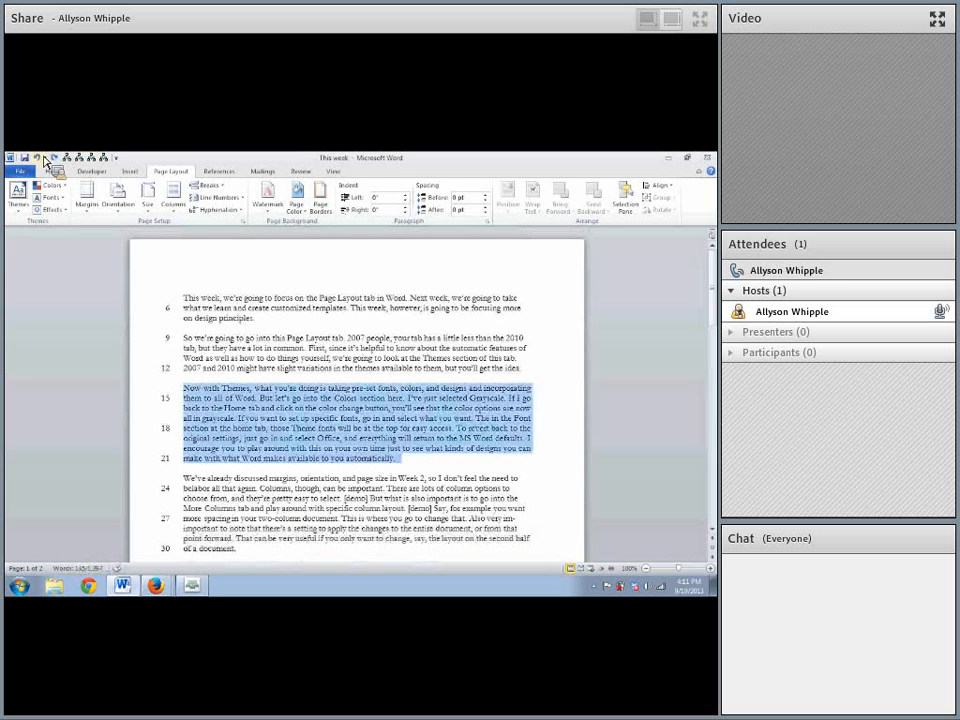
pyautogui.click(208, 253)
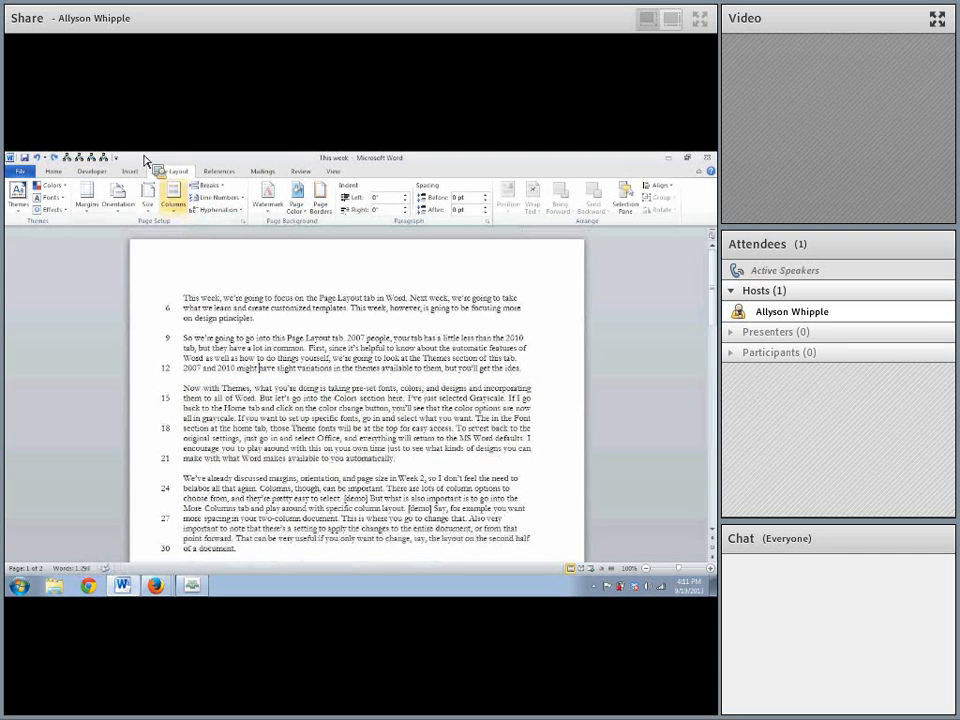
# Run manual hyphenation, skipping "important", accepting the breaks in "document", "column" and "pagination", and stopping at "sometimes"
pyautogui.click(217, 210)
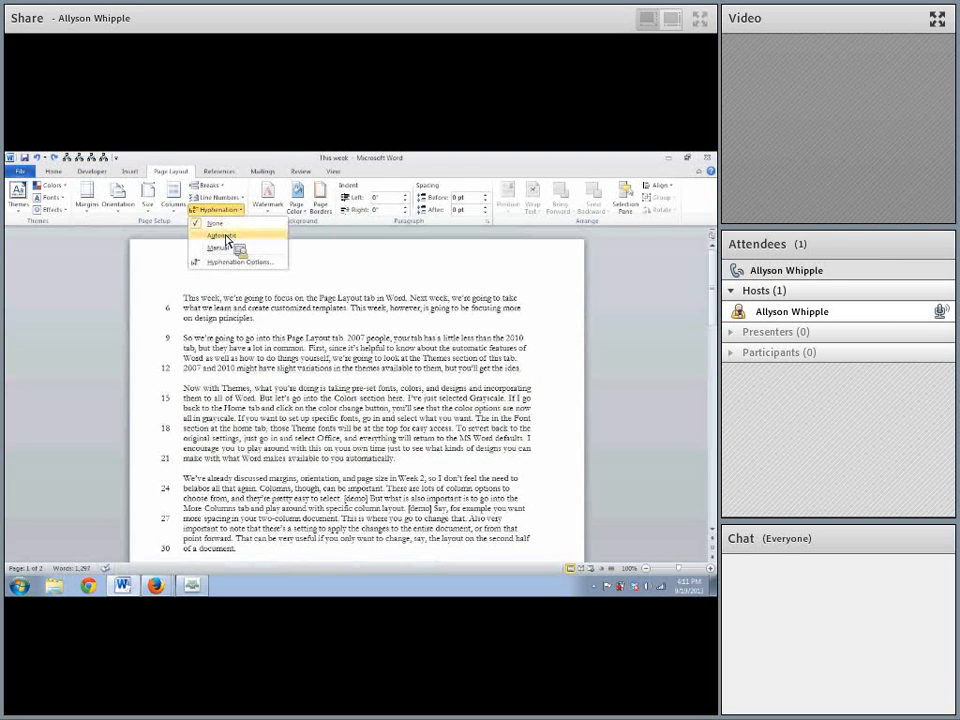
pyautogui.click(220, 247)
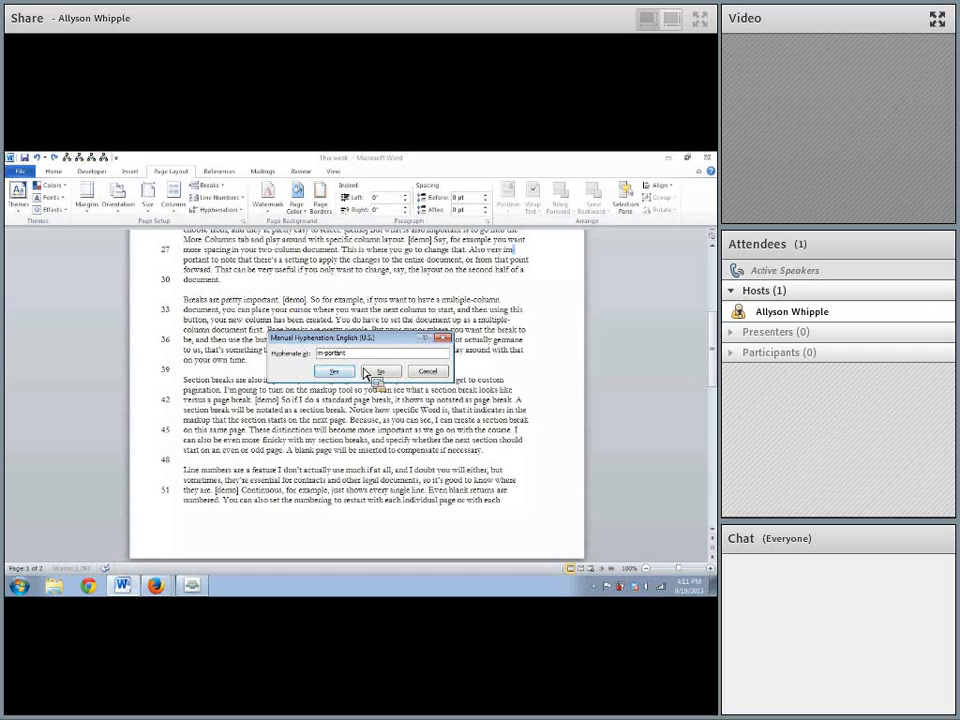
pyautogui.click(337, 368)
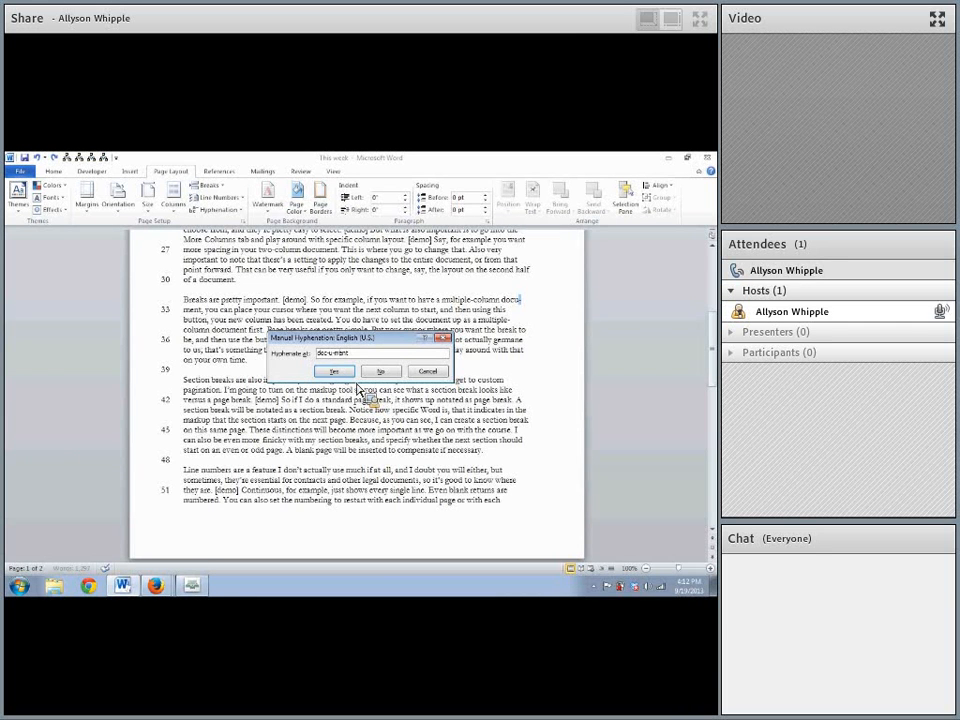
pyautogui.click(332, 372)
pyautogui.click(381, 372)
pyautogui.click(381, 372)
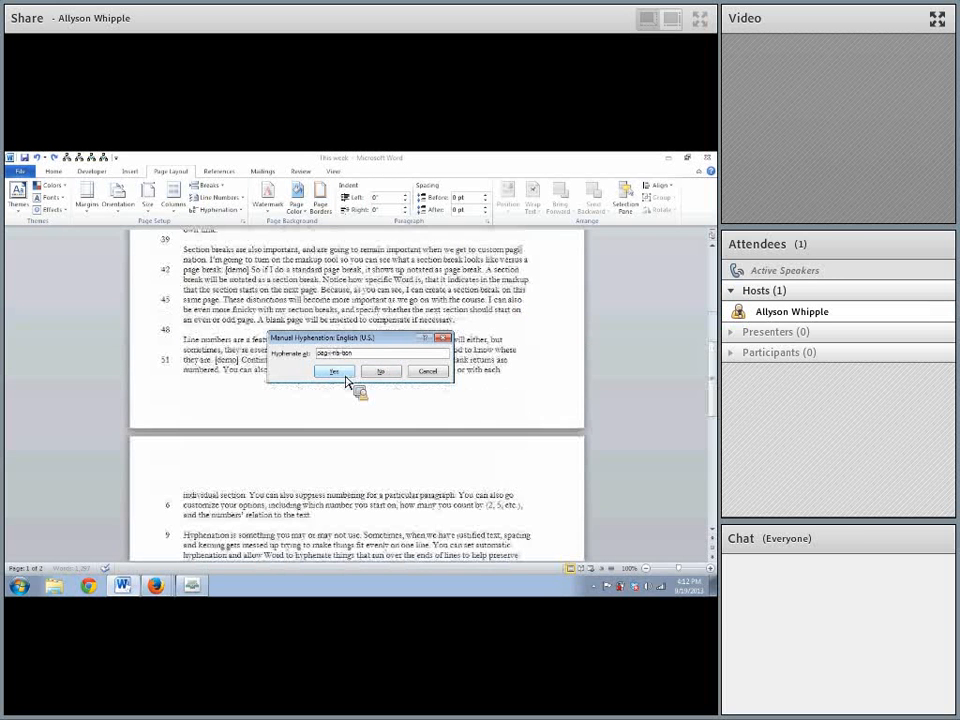
pyautogui.click(334, 372)
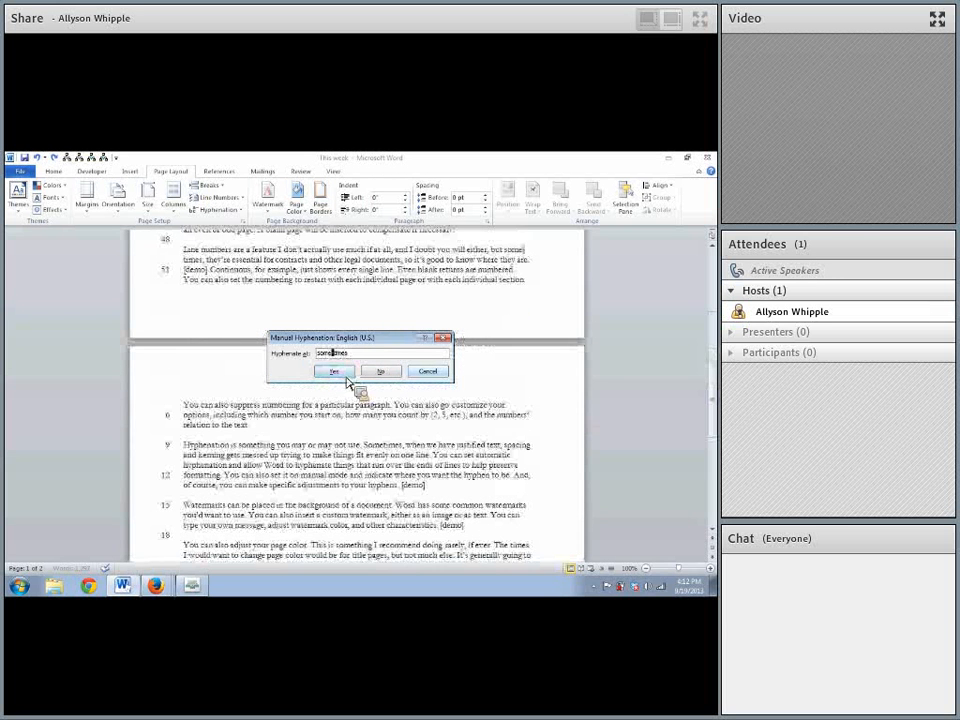
pyautogui.click(427, 372)
pyautogui.scroll(5, 289, 336)
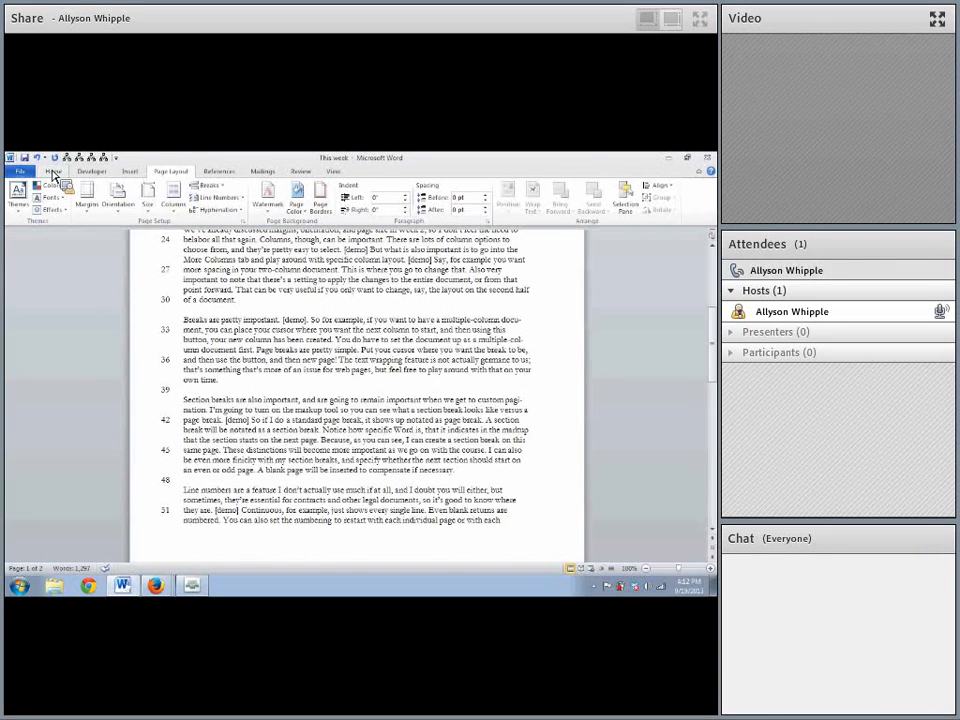
# Apply the DO NOT COPY 1 watermark to the document, and replace it with another preset from further down the gallery
pyautogui.click(268, 205)
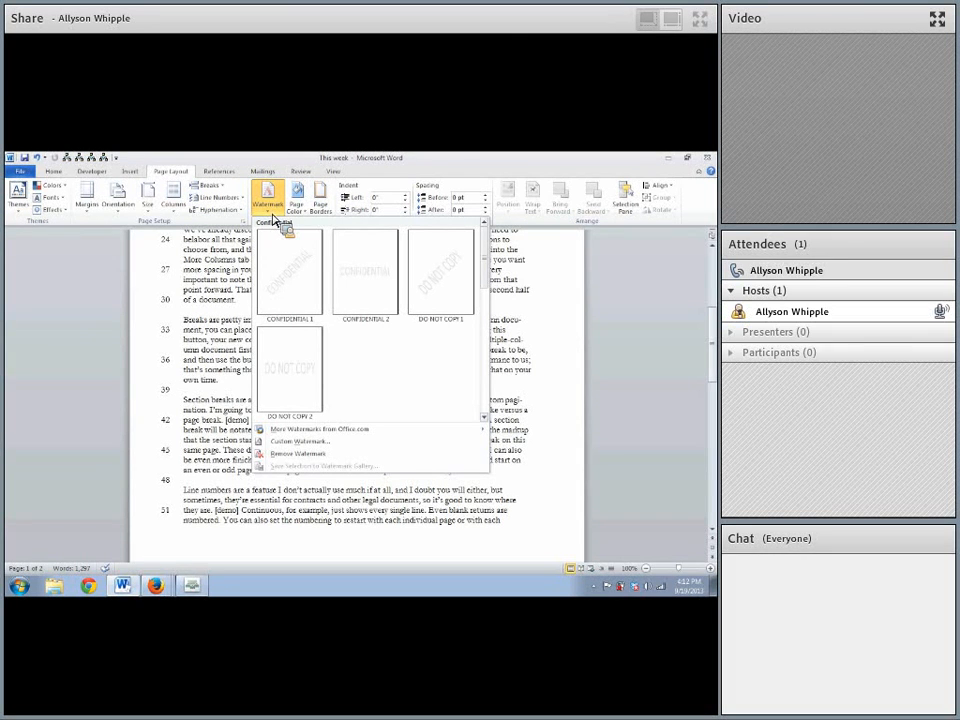
pyautogui.click(423, 299)
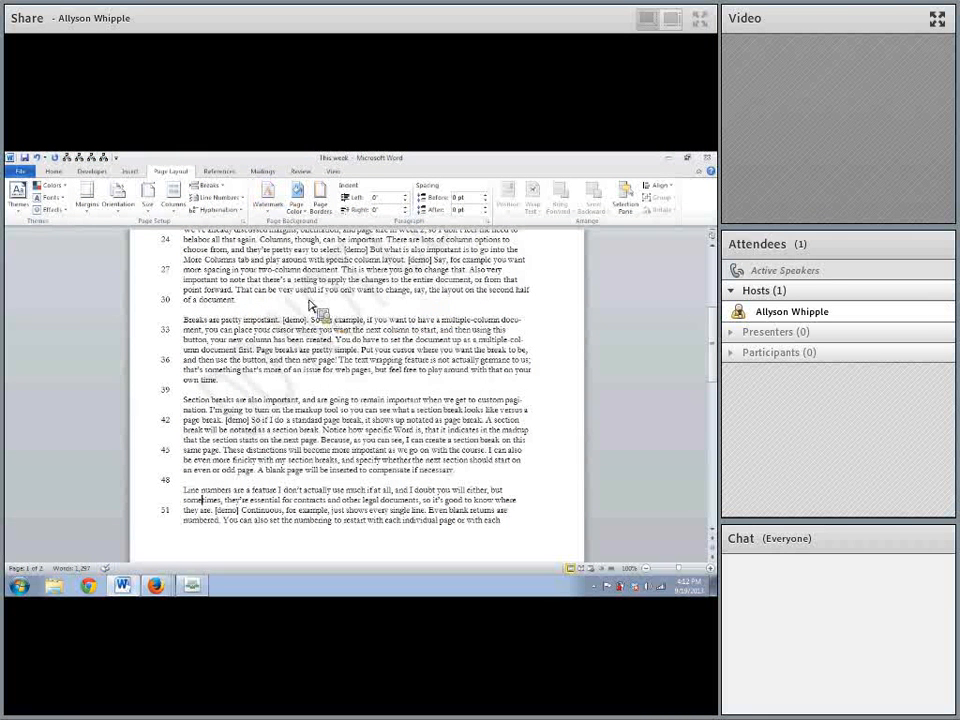
pyautogui.click(268, 205)
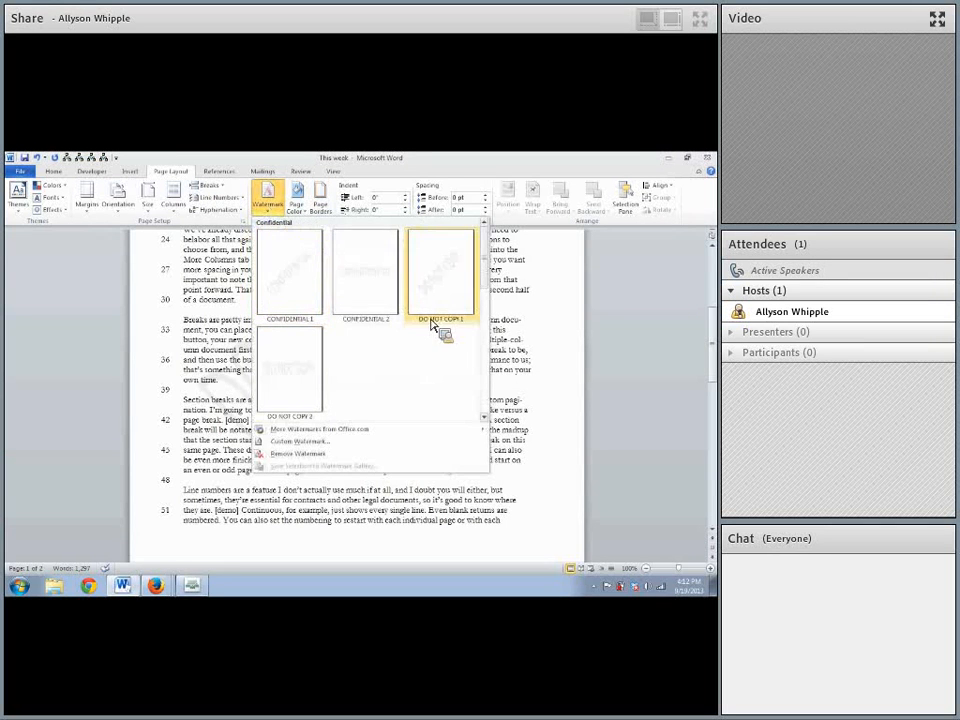
pyautogui.moveTo(485, 278); pyautogui.dragTo(484, 317)
pyautogui.click(376, 323)
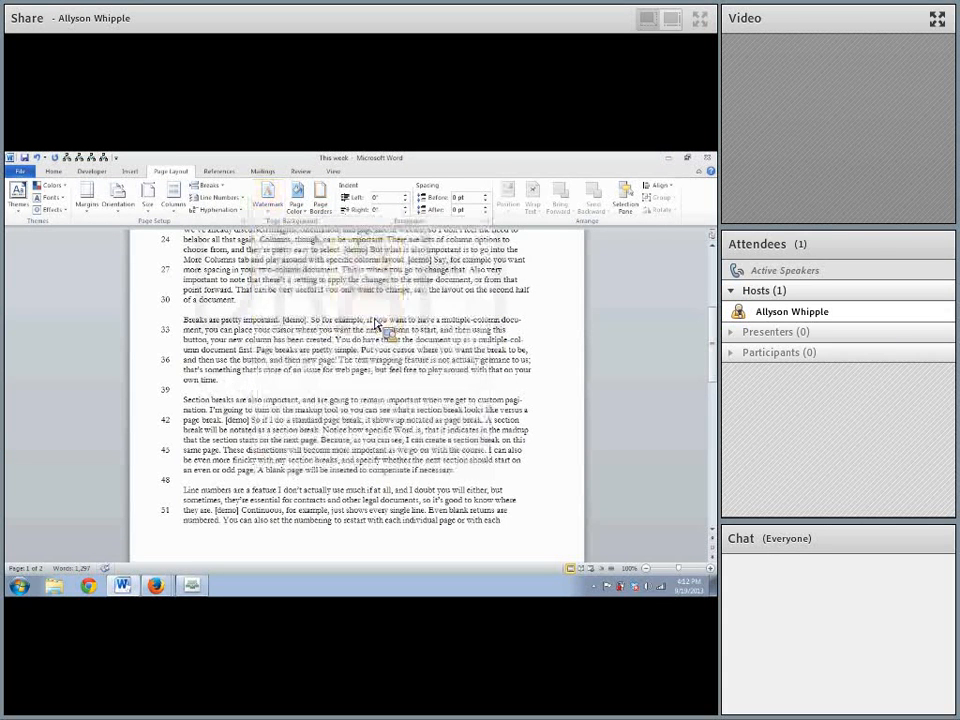
# Replace the document's watermark with the URGENT 1 preset
pyautogui.click(281, 201)
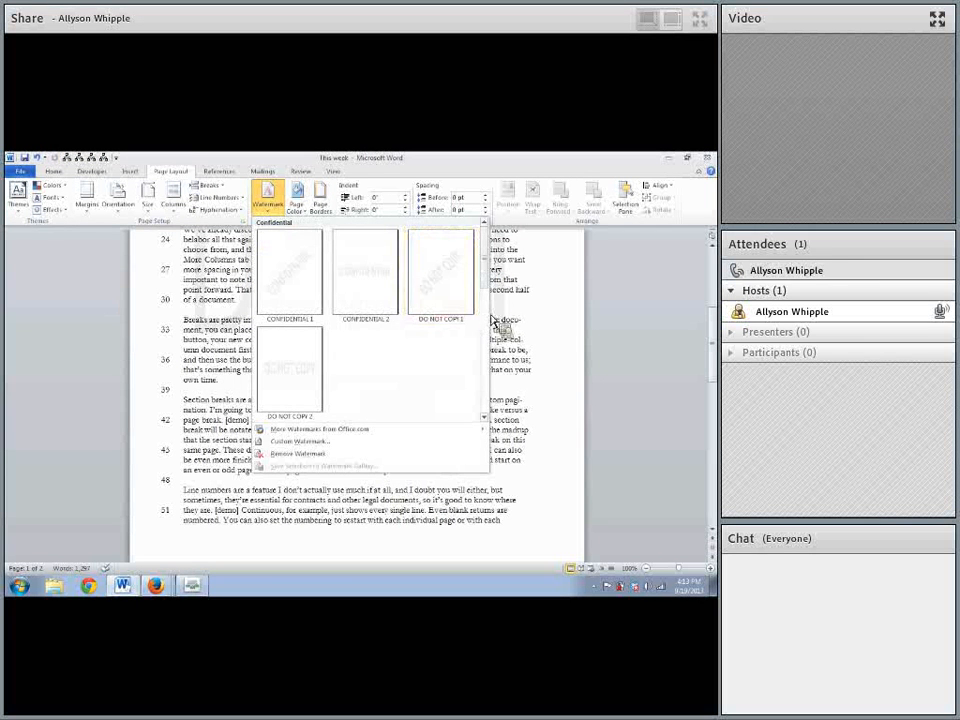
pyautogui.moveTo(493, 321); pyautogui.dragTo(492, 343)
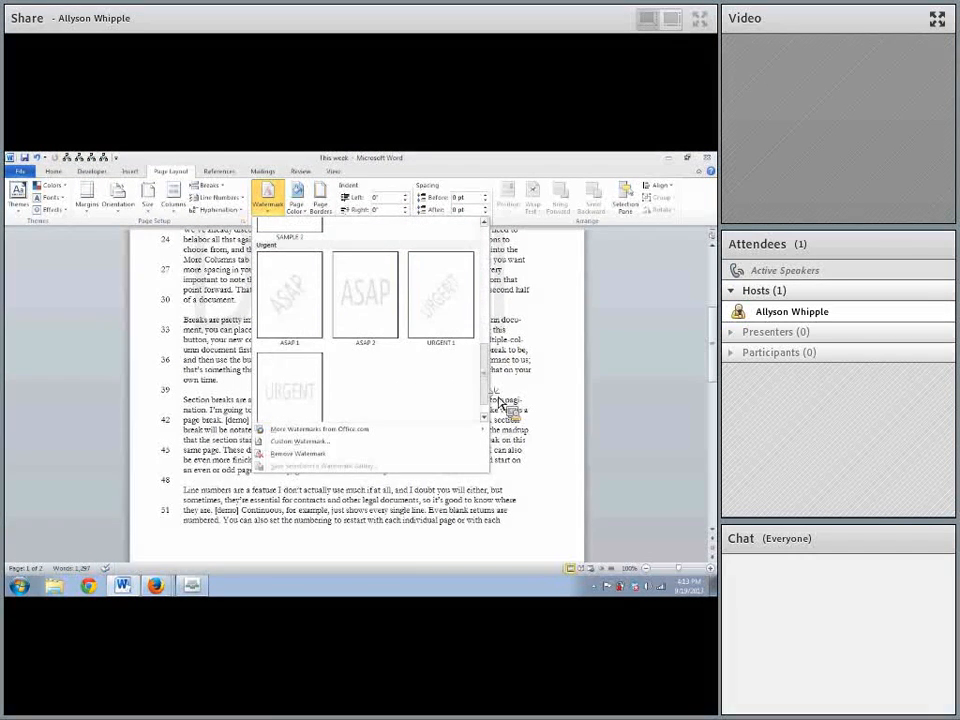
pyautogui.click(456, 299)
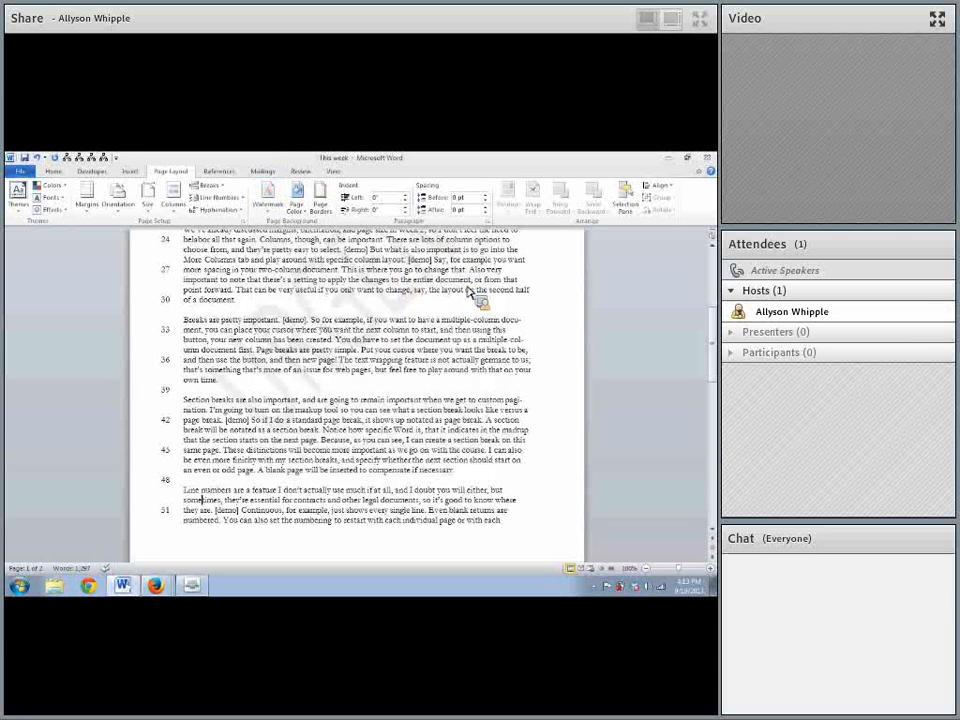
# Create a custom picture watermark from droppedImage in the dance folder, with Auto scale and Washout
pyautogui.click(269, 205)
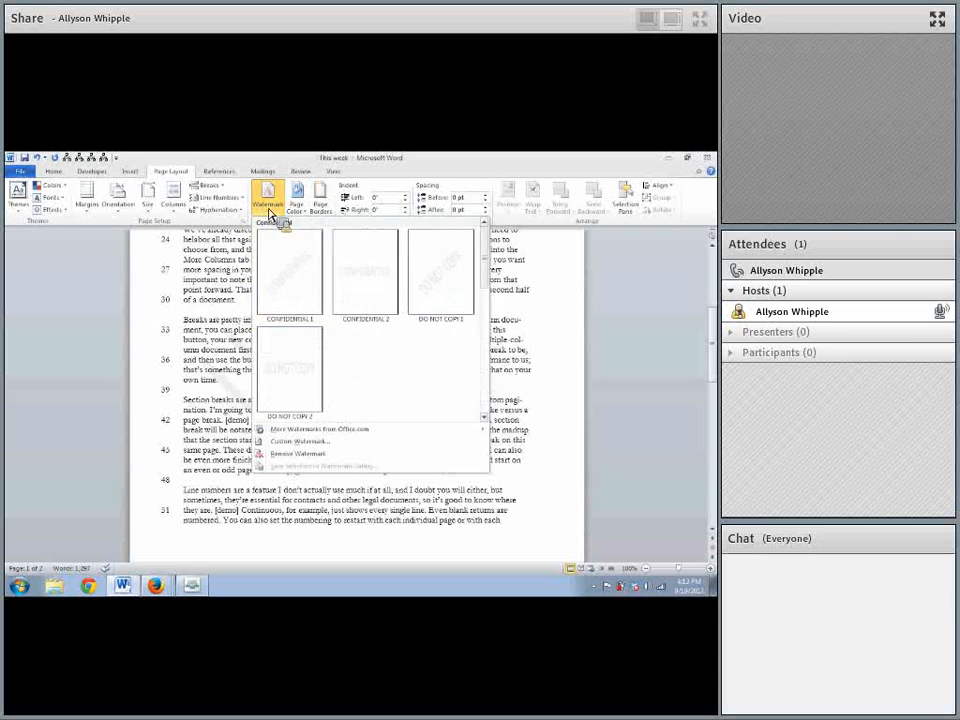
pyautogui.click(311, 443)
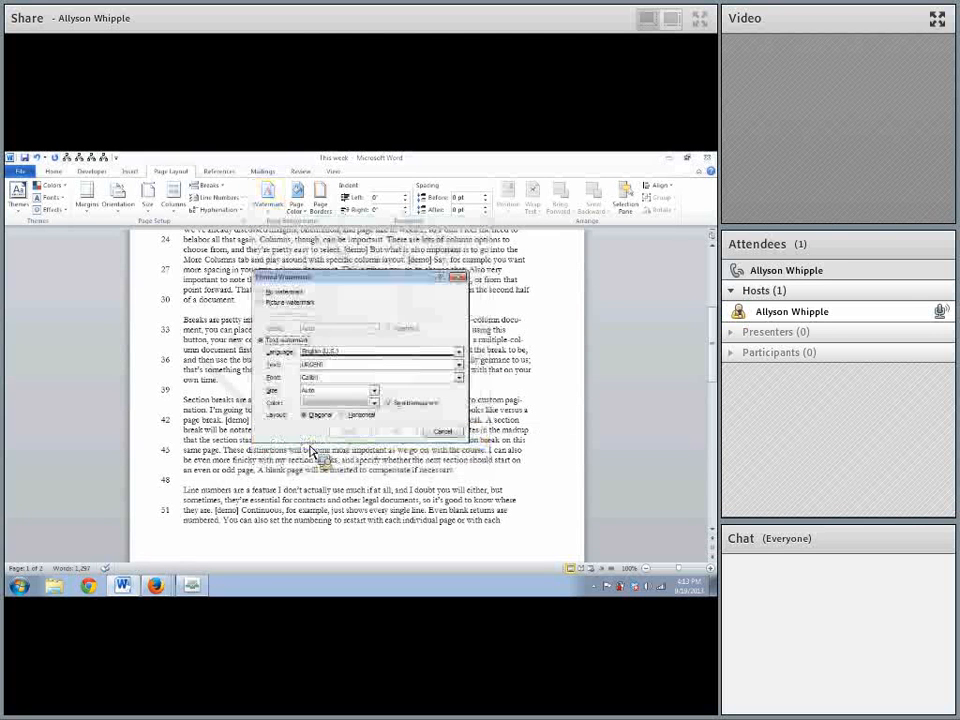
pyautogui.click(266, 302)
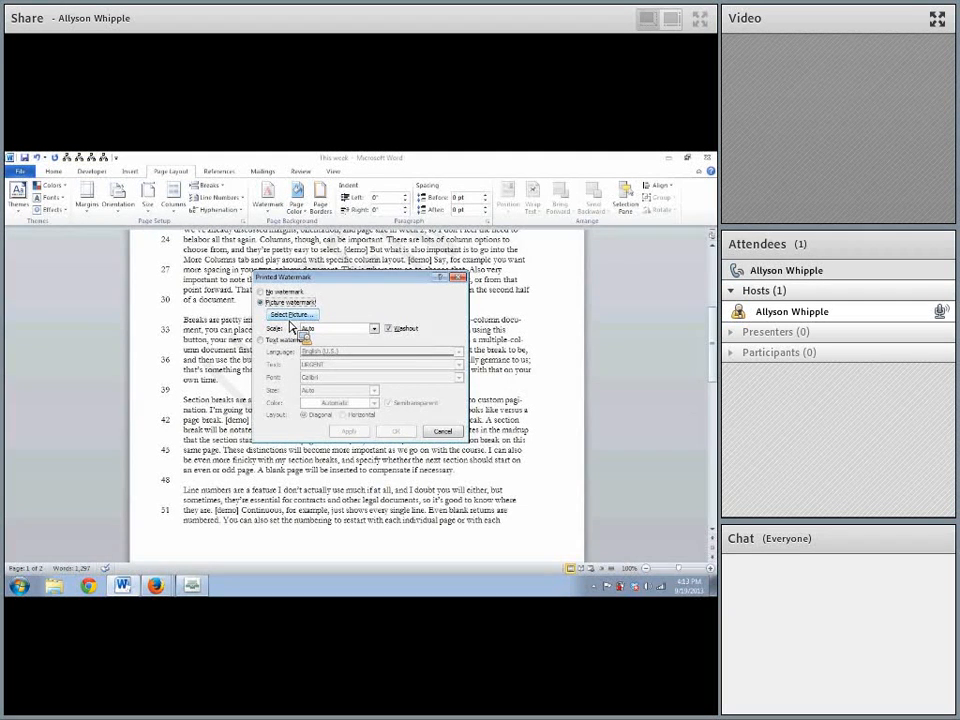
pyautogui.click(291, 316)
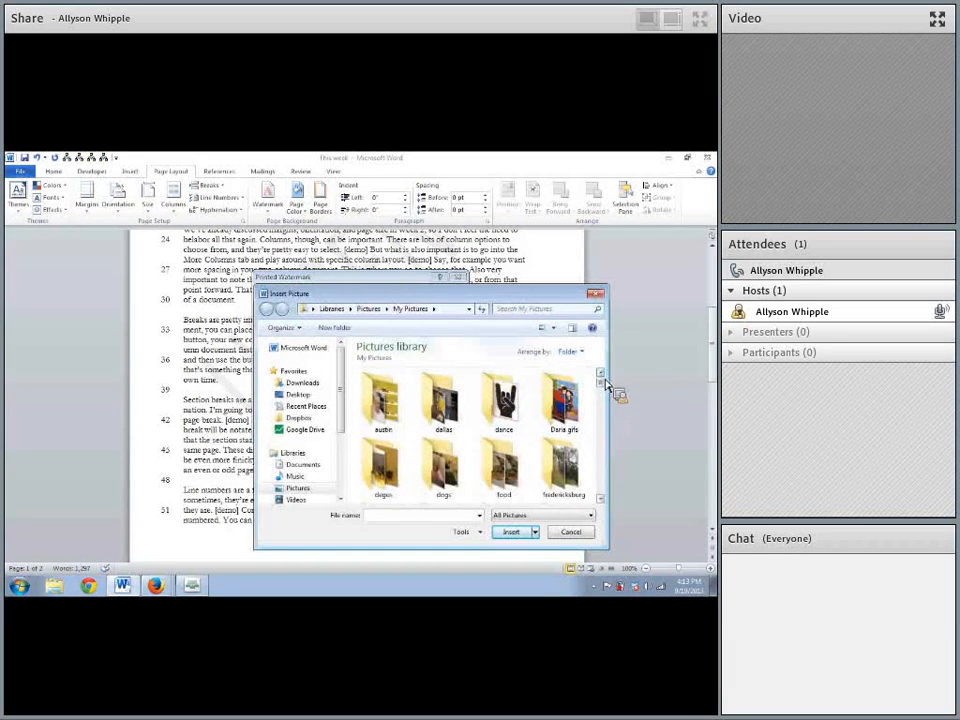
pyautogui.doubleClick(509, 397)
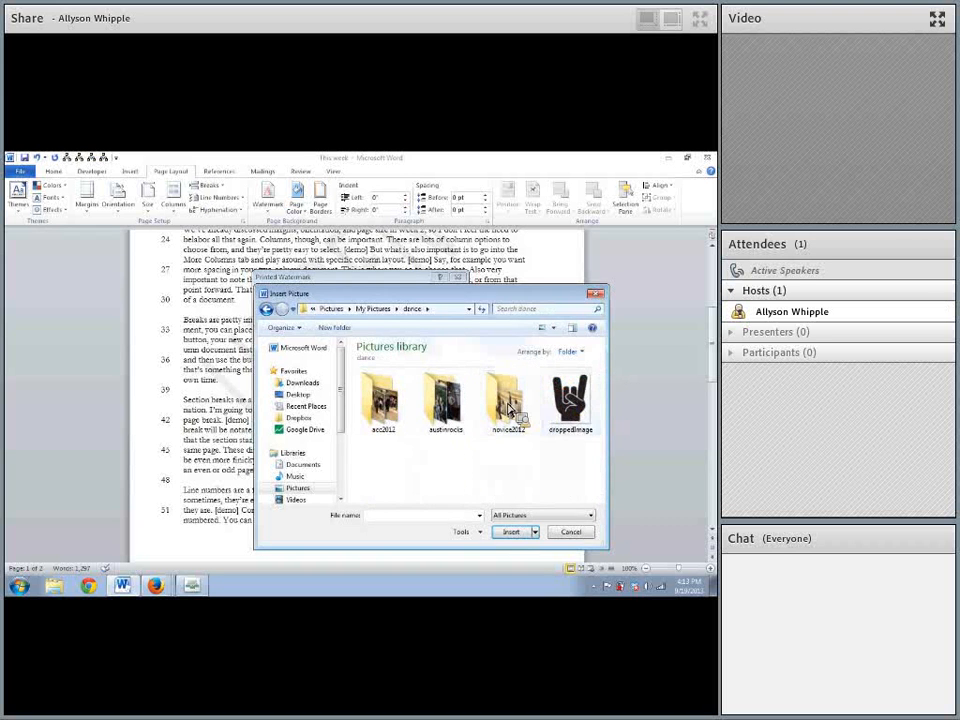
pyautogui.doubleClick(561, 414)
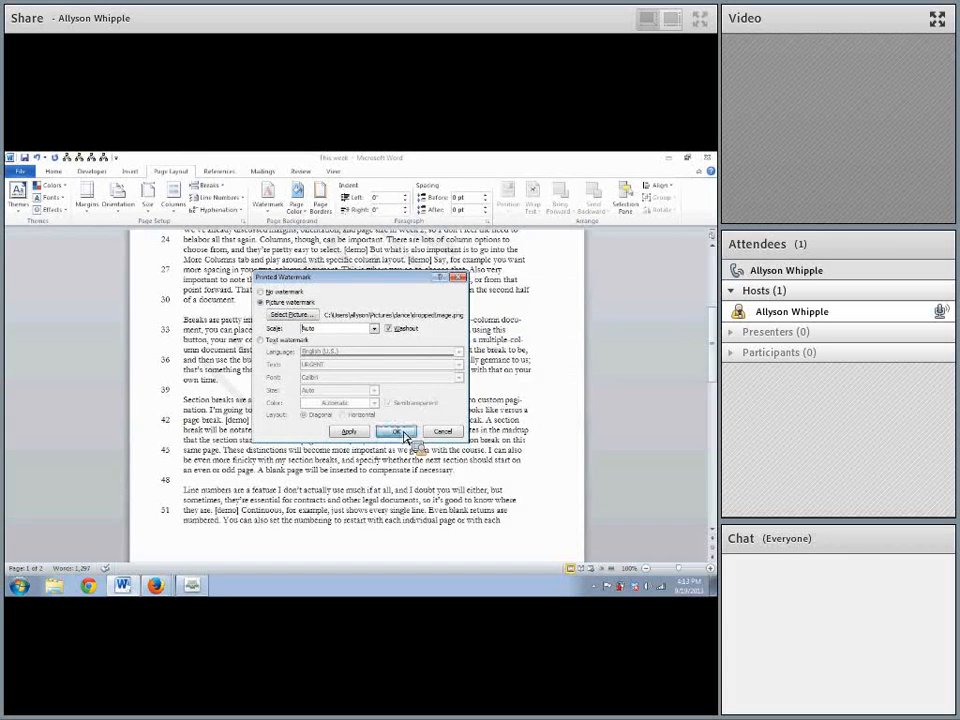
pyautogui.click(407, 433)
pyautogui.scroll(2, 430, 390)
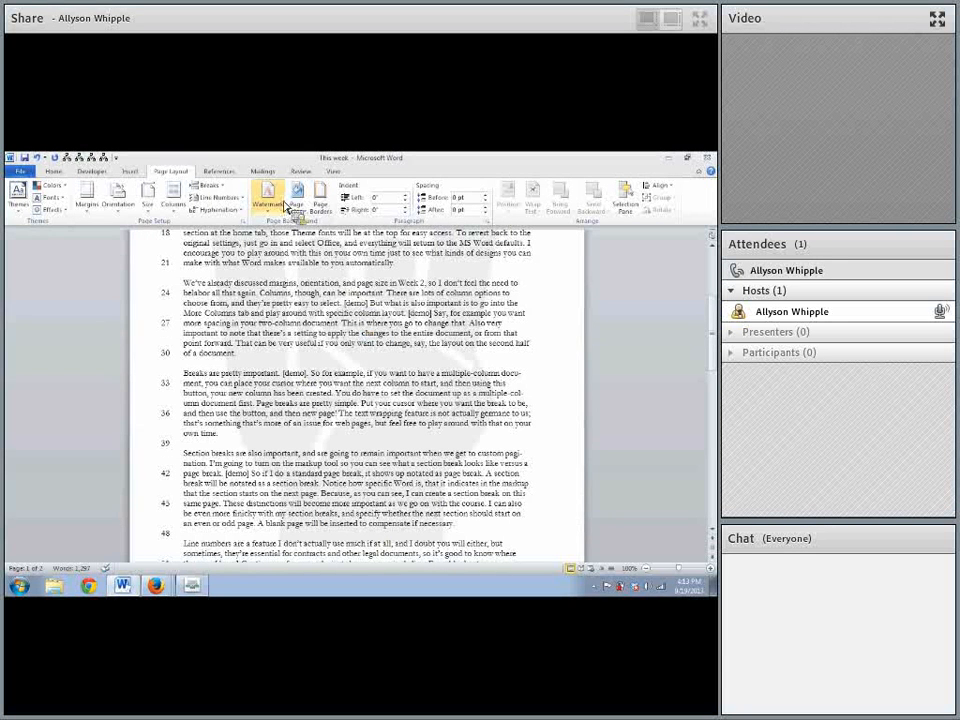
# Replace the picture watermark with a diagonal, semitransparent text watermark reading TEST WATERMARK in dark blue
pyautogui.click(290, 201)
pyautogui.click(312, 441)
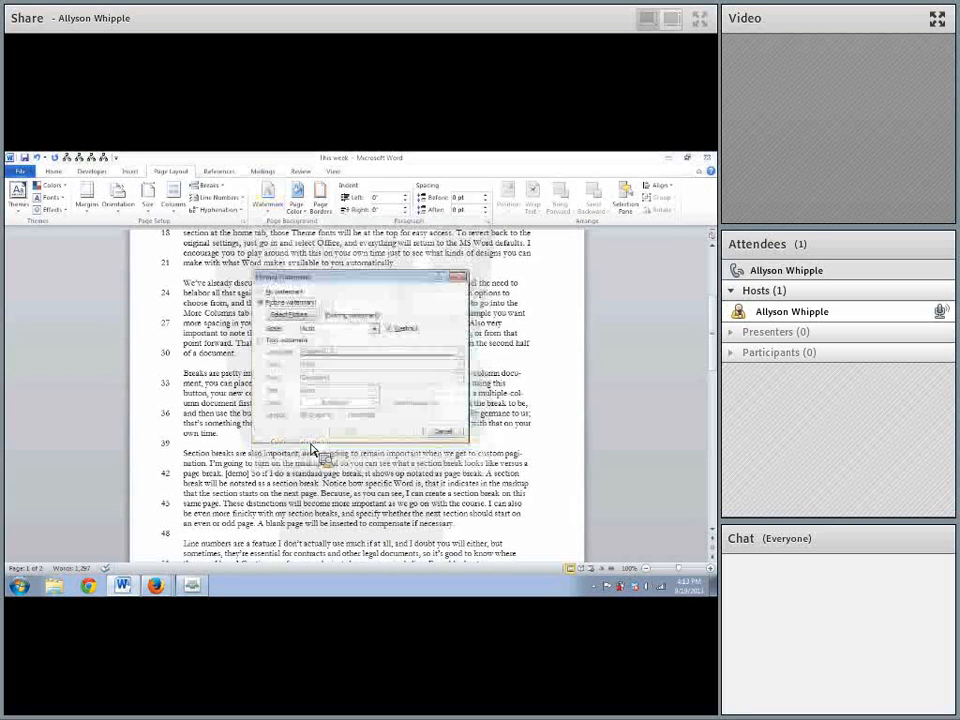
pyautogui.click(269, 342)
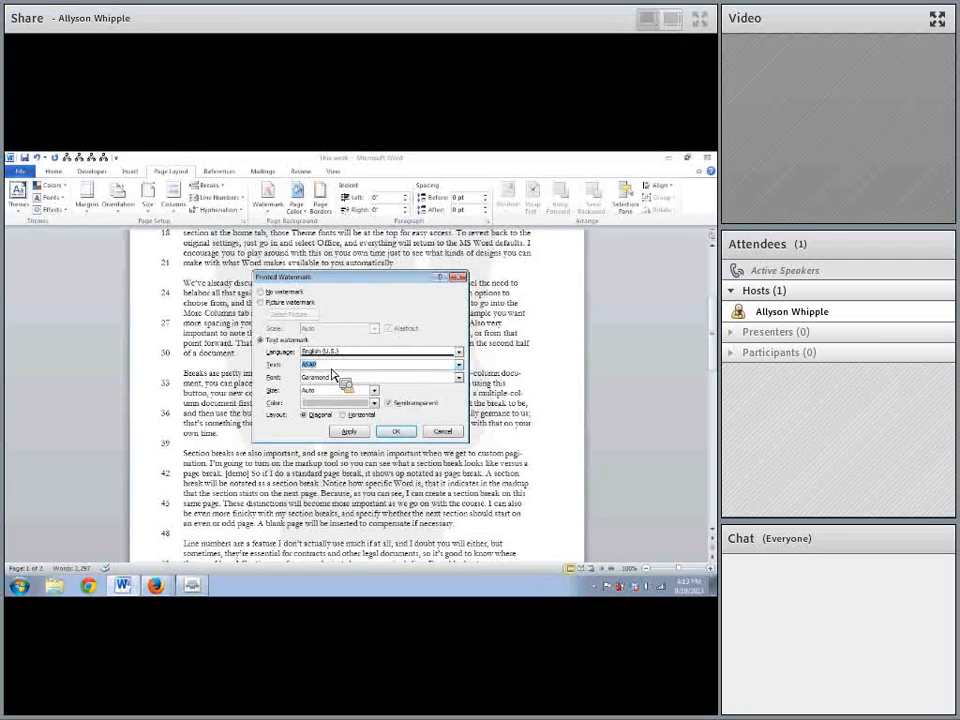
pyautogui.write('tes')
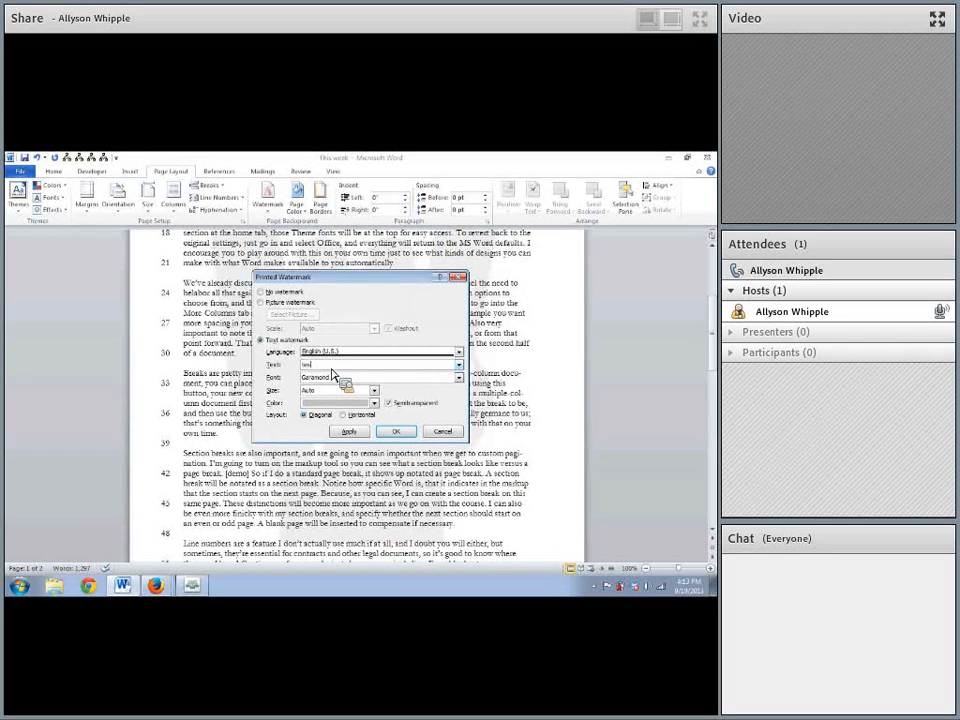
pyautogui.write('T WATERMARK')
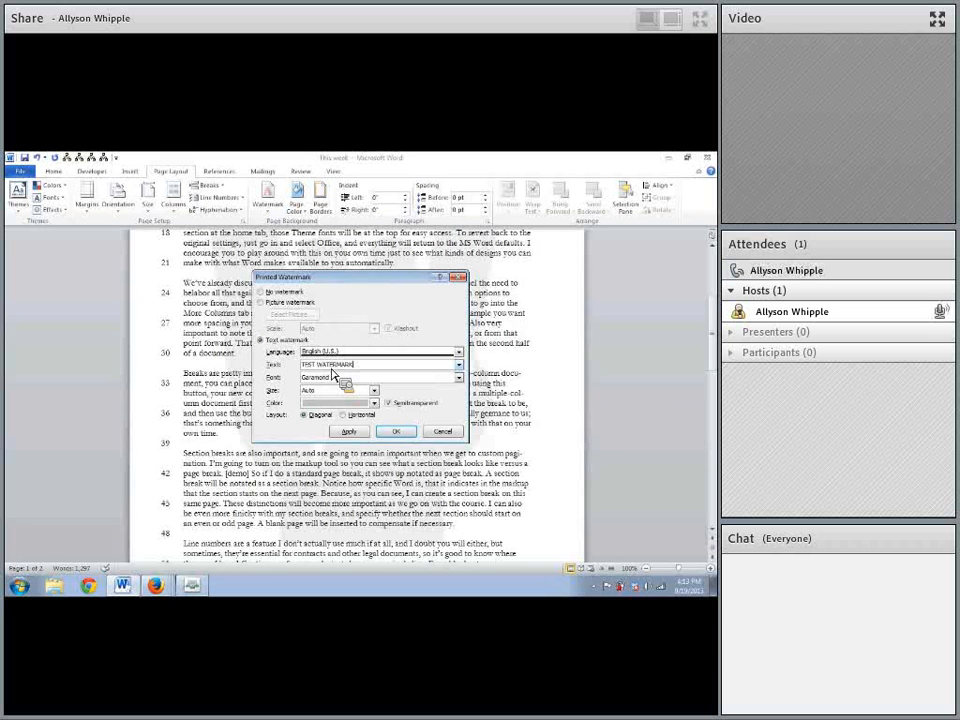
pyautogui.click(374, 403)
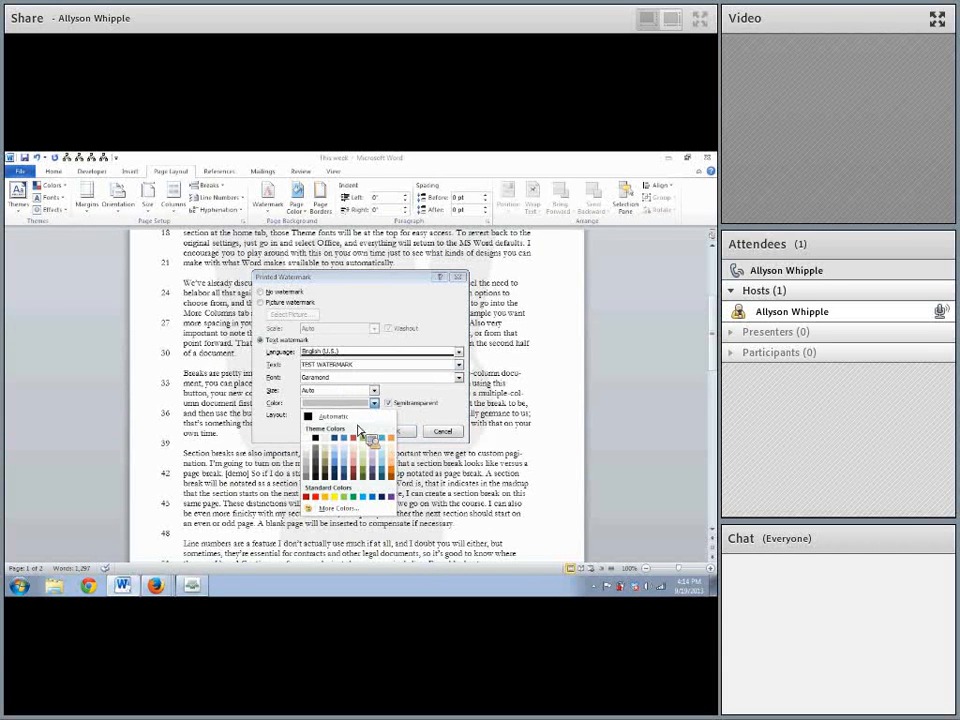
pyautogui.click(340, 483)
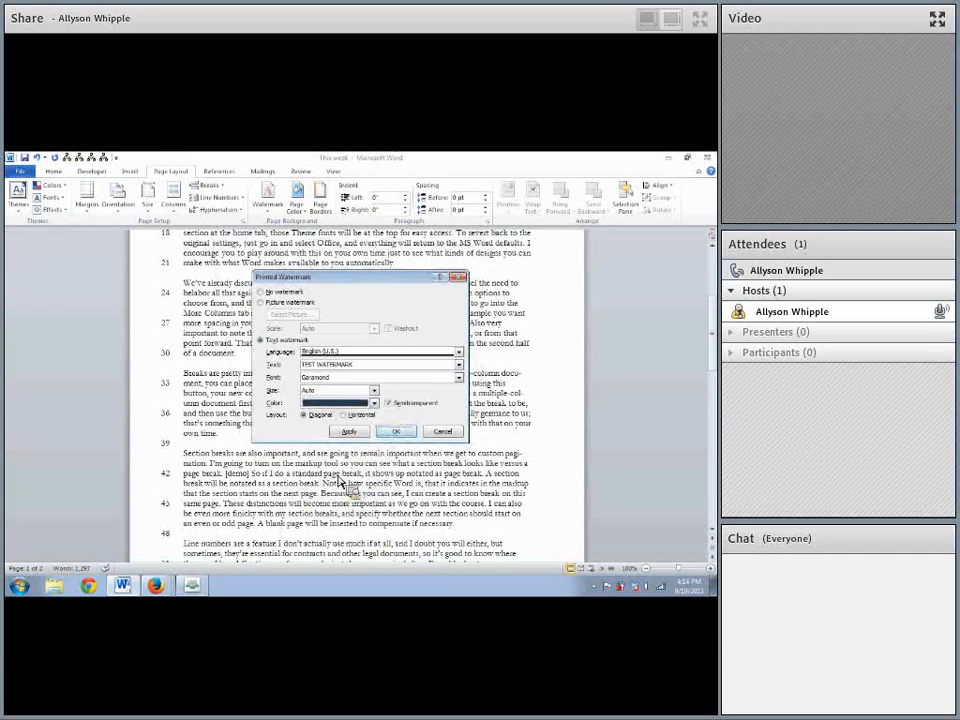
pyautogui.click(397, 432)
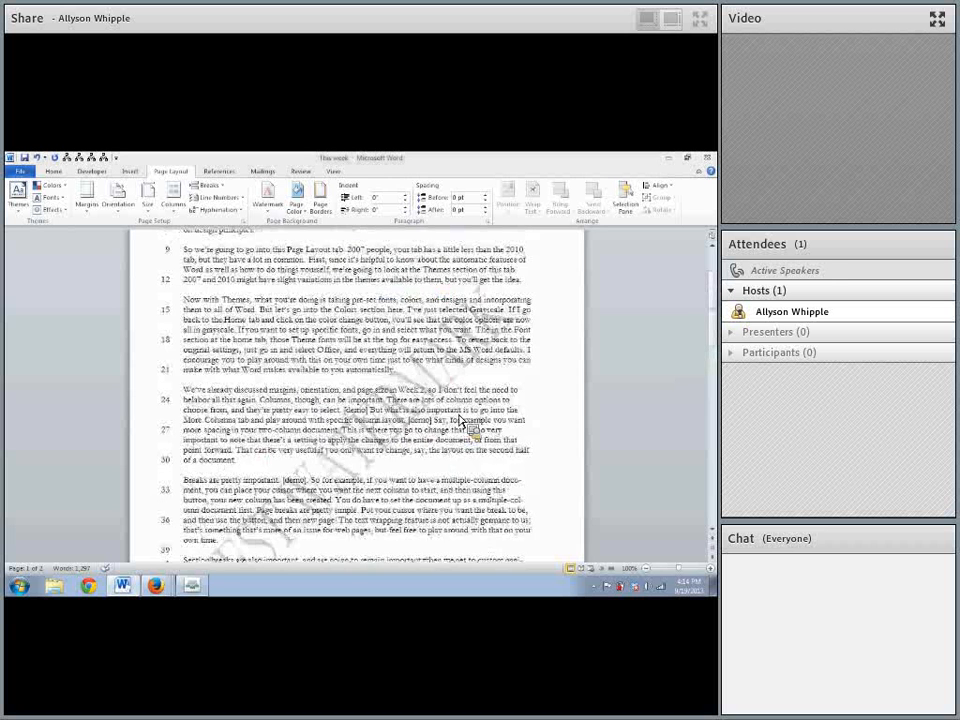
pyautogui.scroll(-3, 460, 420)
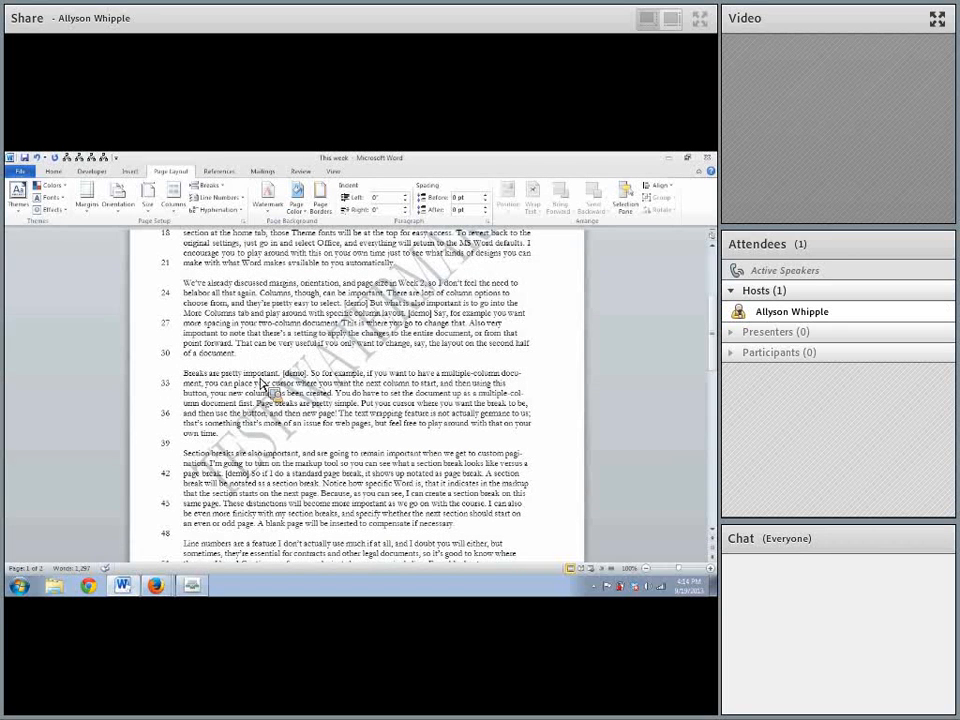
# Try a light purple page color, check how the Breaks paragraph reads on it, and remove the color again
pyautogui.click(297, 206)
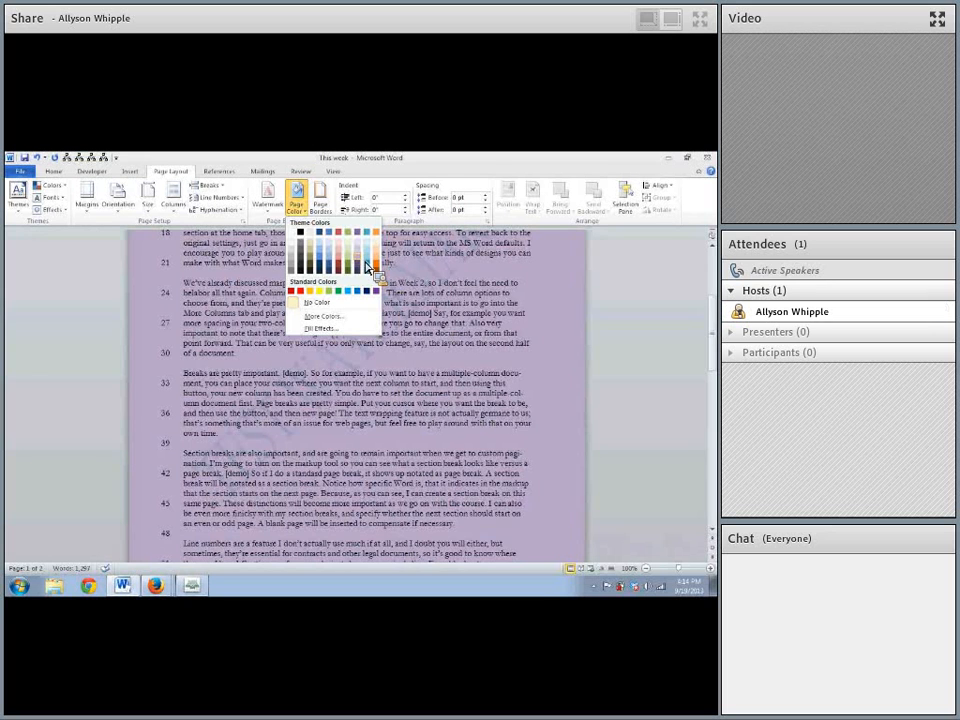
pyautogui.click(367, 268)
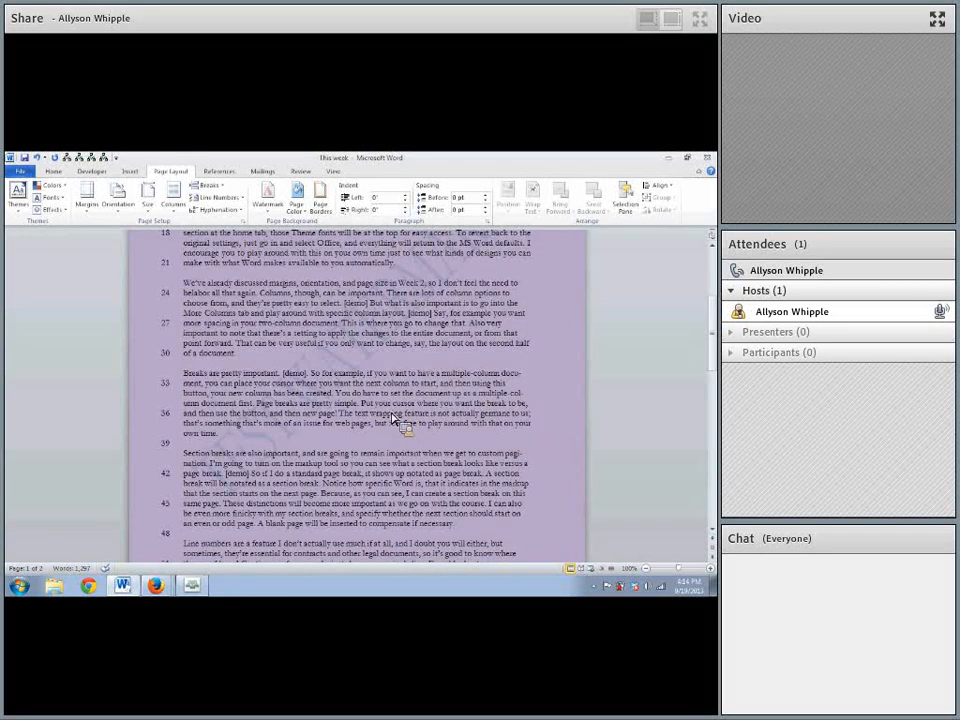
pyautogui.tripleClick(197, 375)
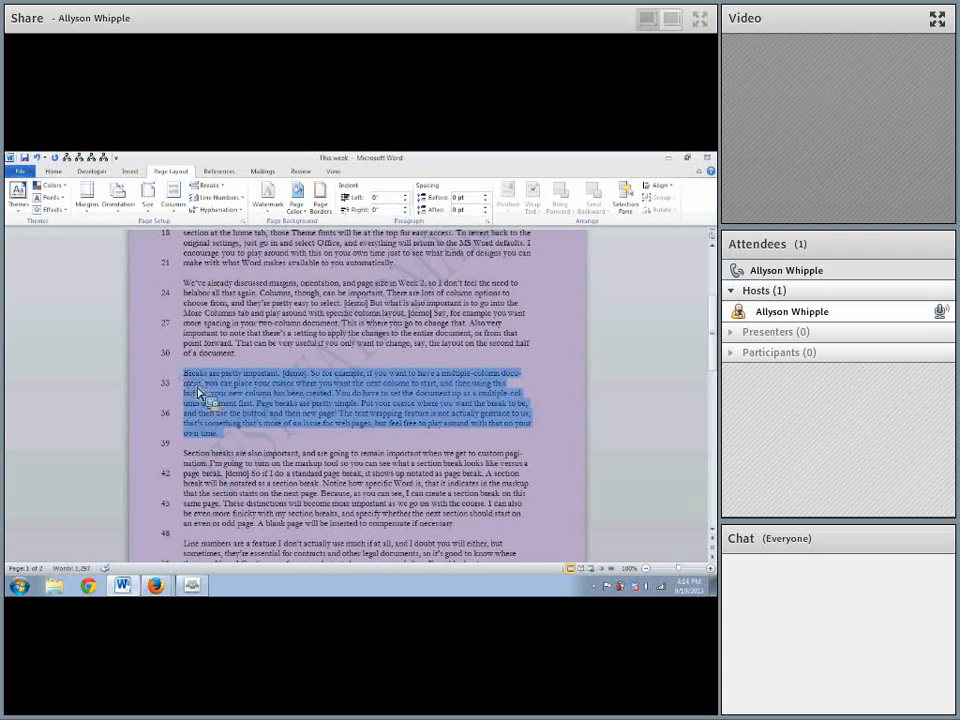
pyautogui.click(237, 440)
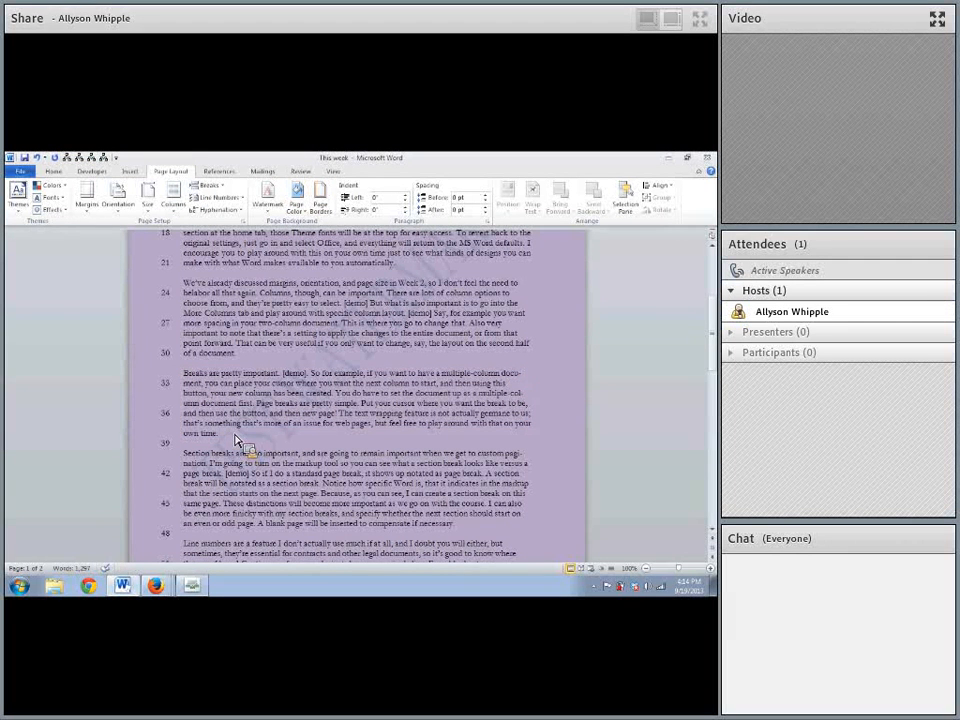
pyautogui.click(300, 205)
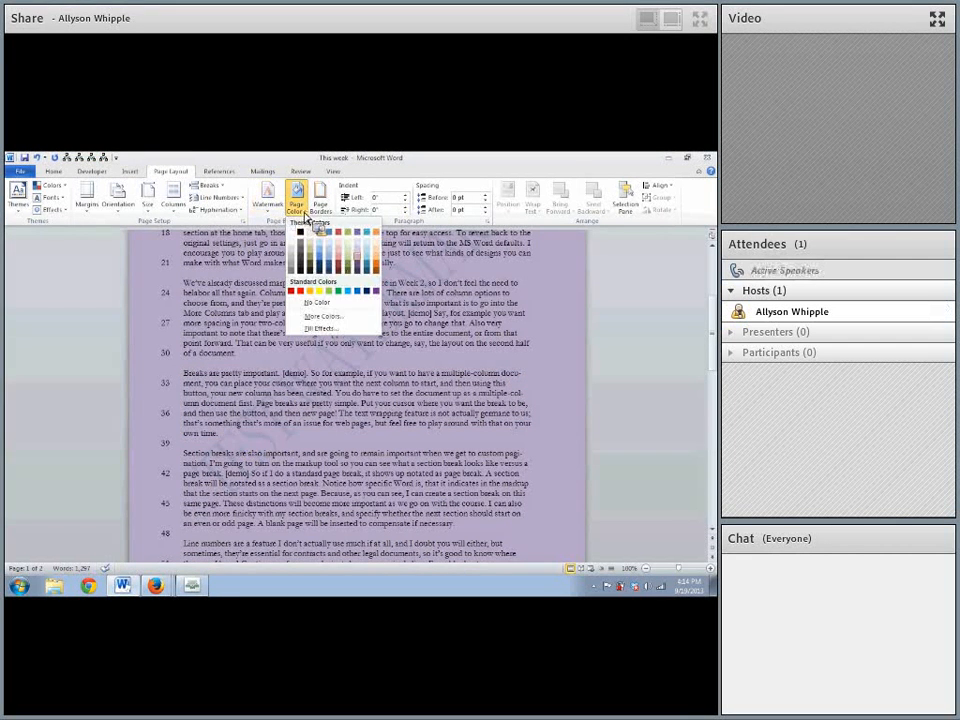
pyautogui.press('Escape')
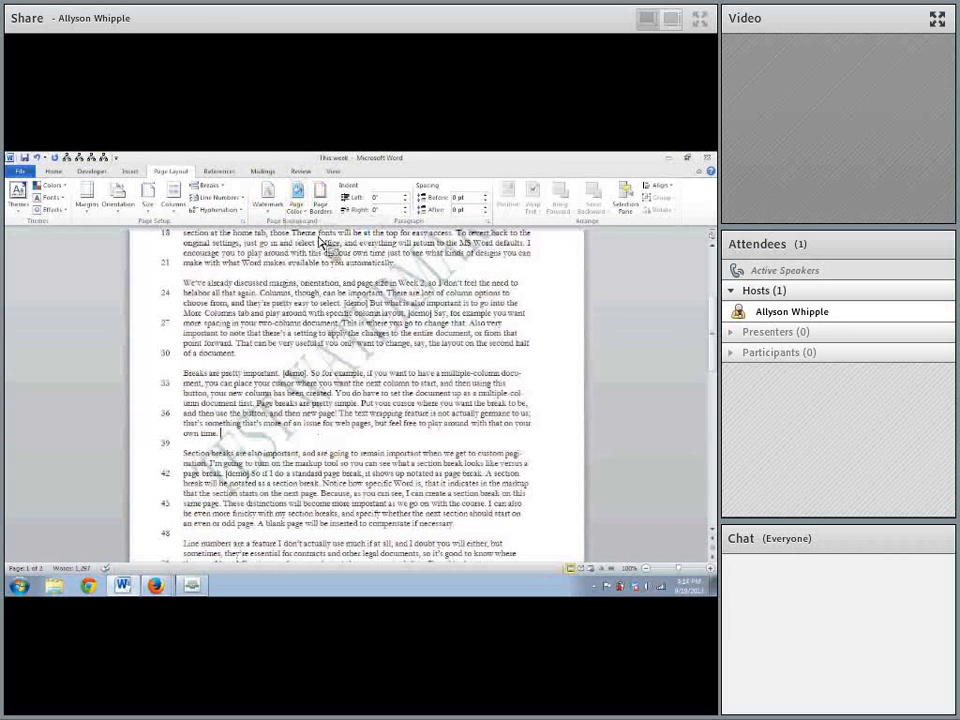
# Add a Box page border around the whole document using a thick solid line, 6 pt wide, in dark blue
pyautogui.click(321, 200)
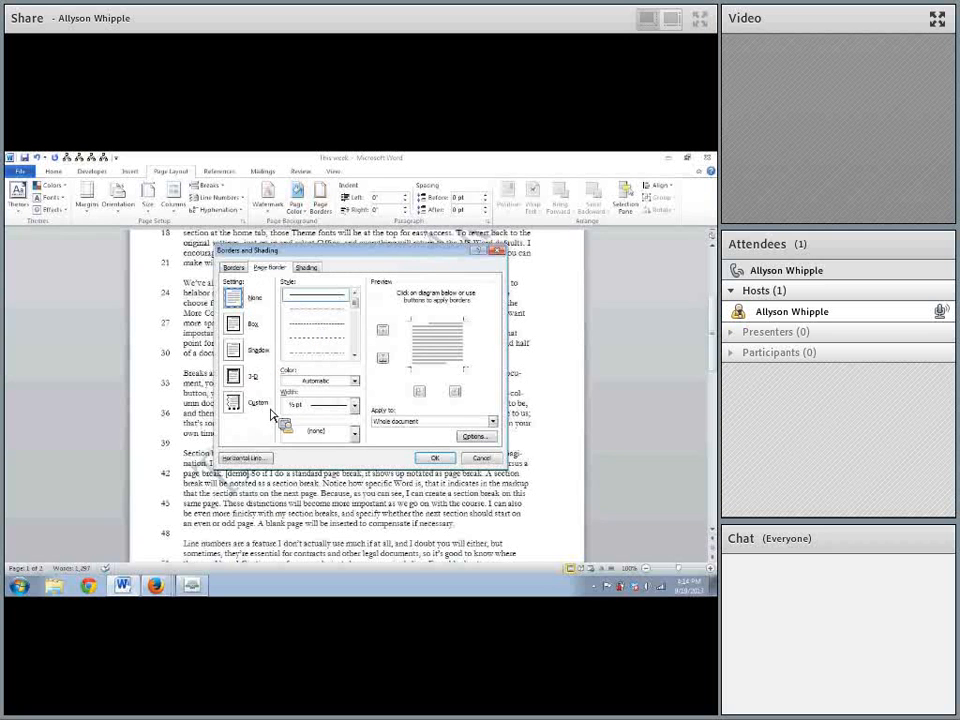
pyautogui.click(236, 323)
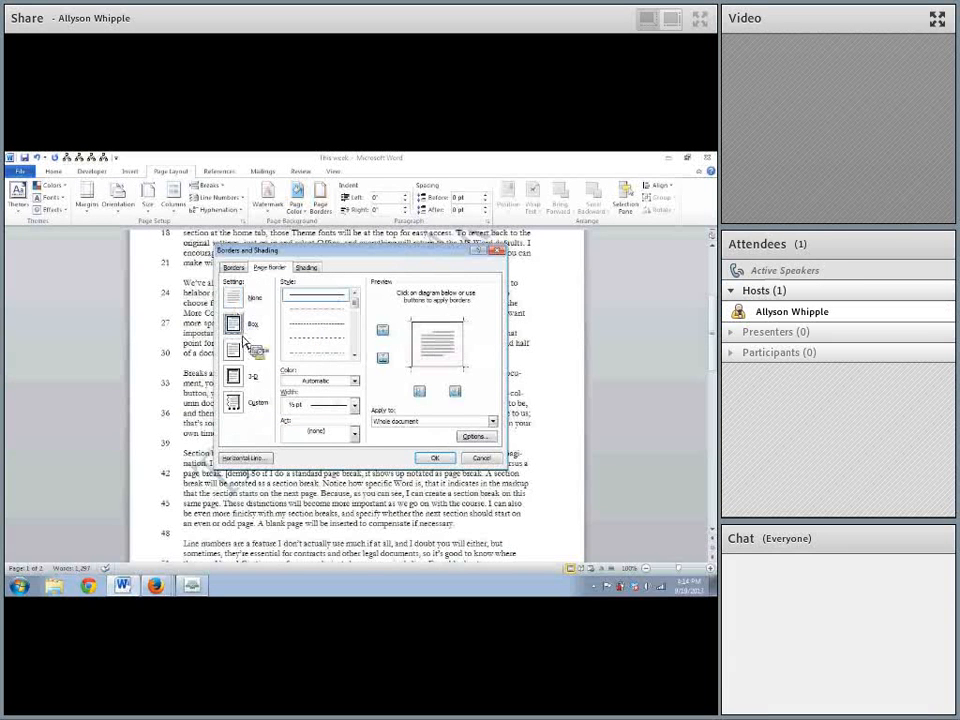
pyautogui.click(356, 306)
pyautogui.moveTo(360, 312)
pyautogui.mouseDown()
pyautogui.moveTo(360, 353)
pyautogui.moveTo(354, 300)
pyautogui.moveTo(354, 311)
pyautogui.mouseUp()
pyautogui.click(323, 353)
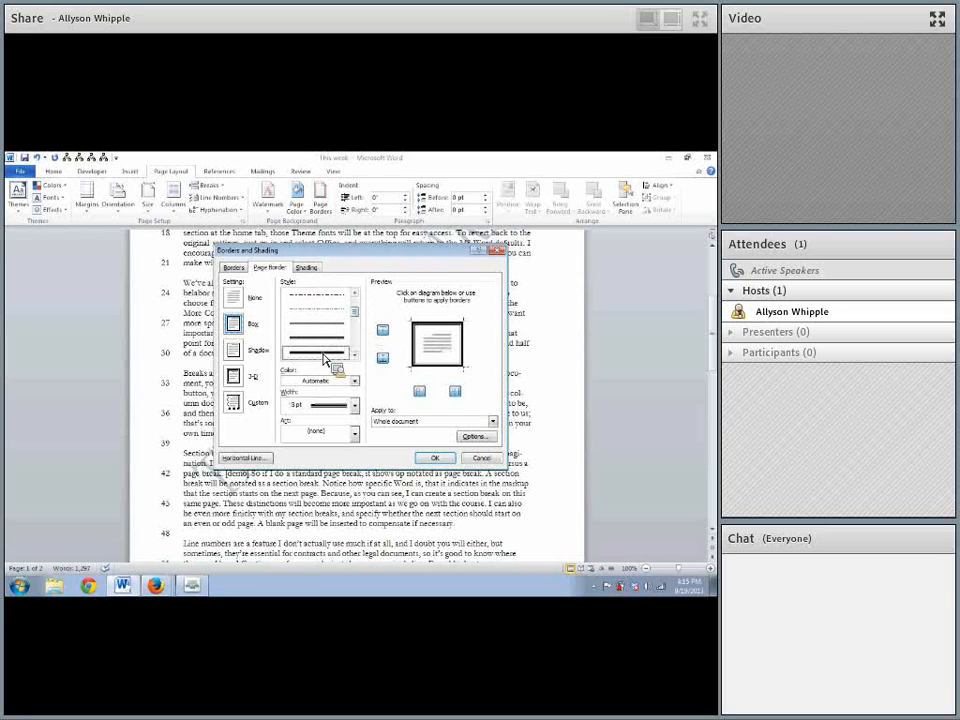
pyautogui.click(354, 405)
pyautogui.click(352, 484)
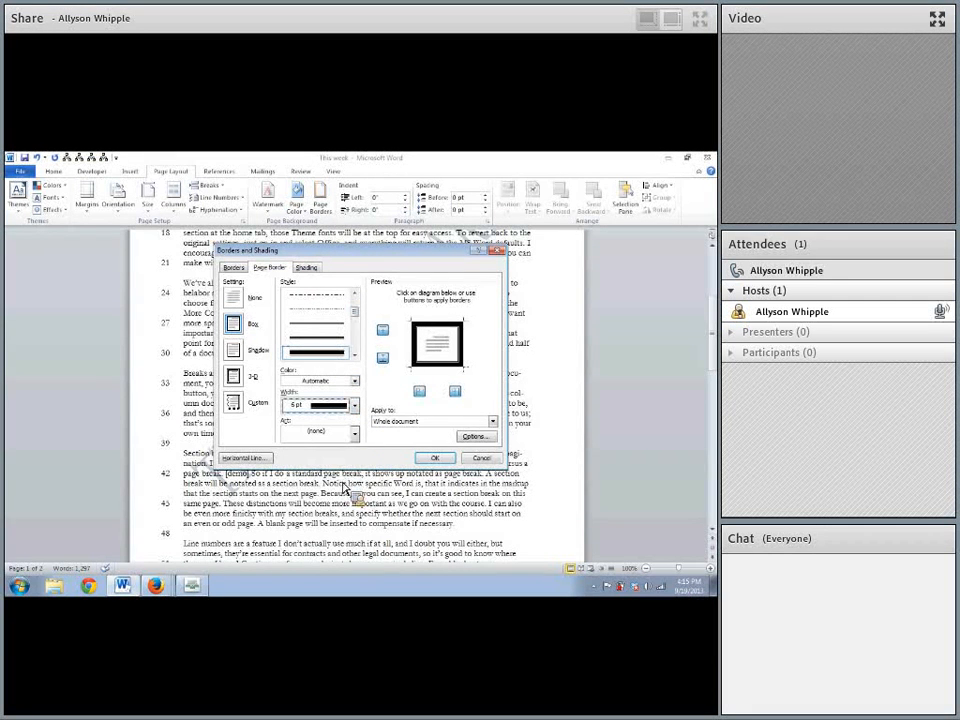
pyautogui.click(354, 381)
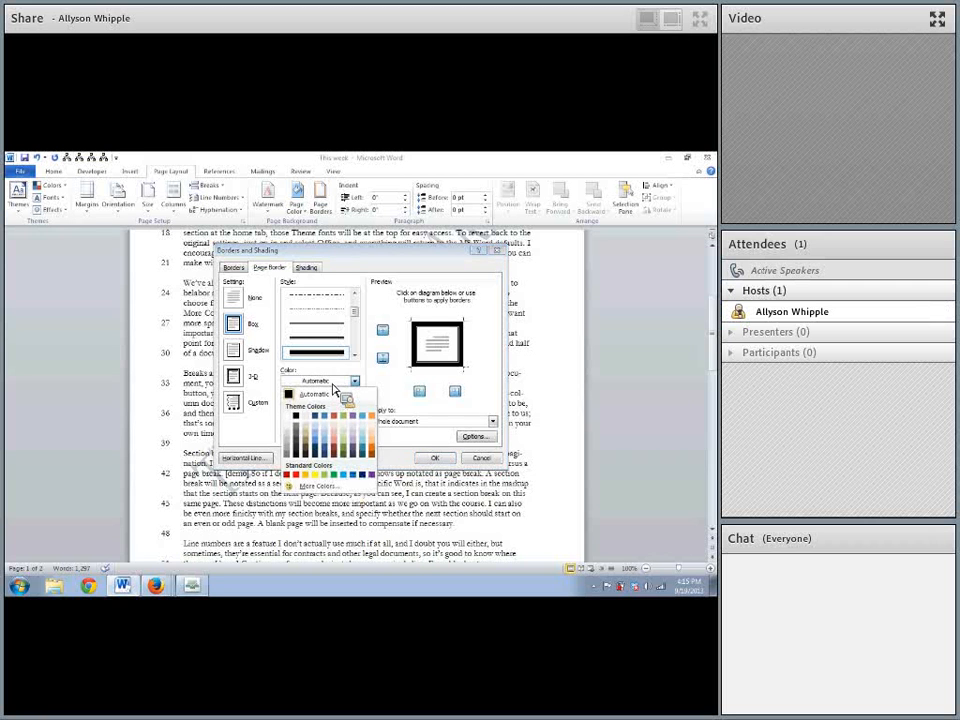
pyautogui.click(320, 456)
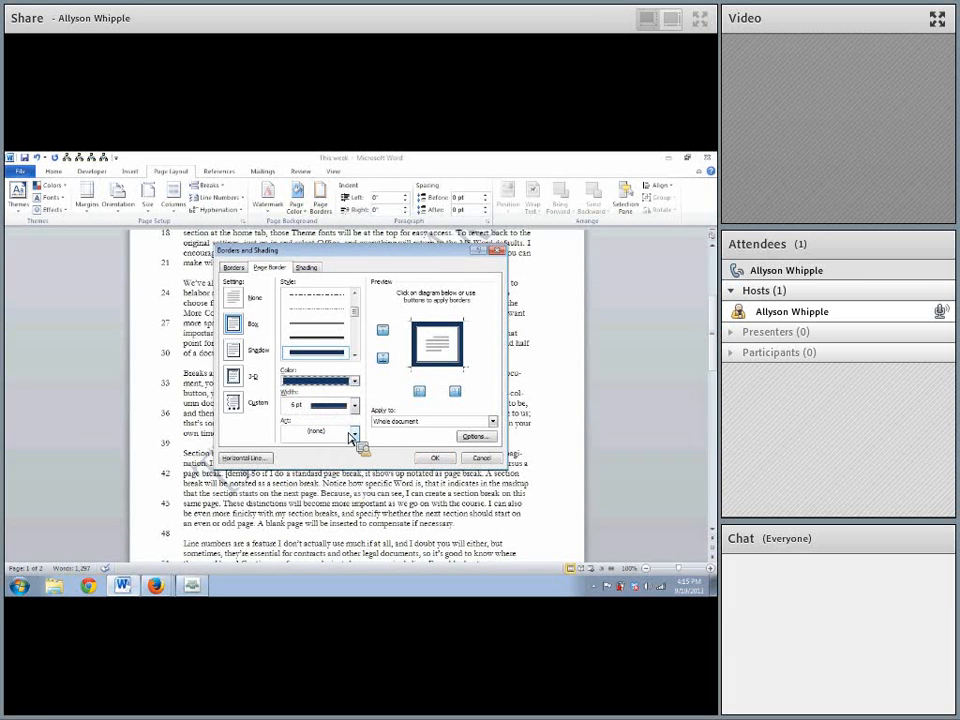
pyautogui.click(437, 459)
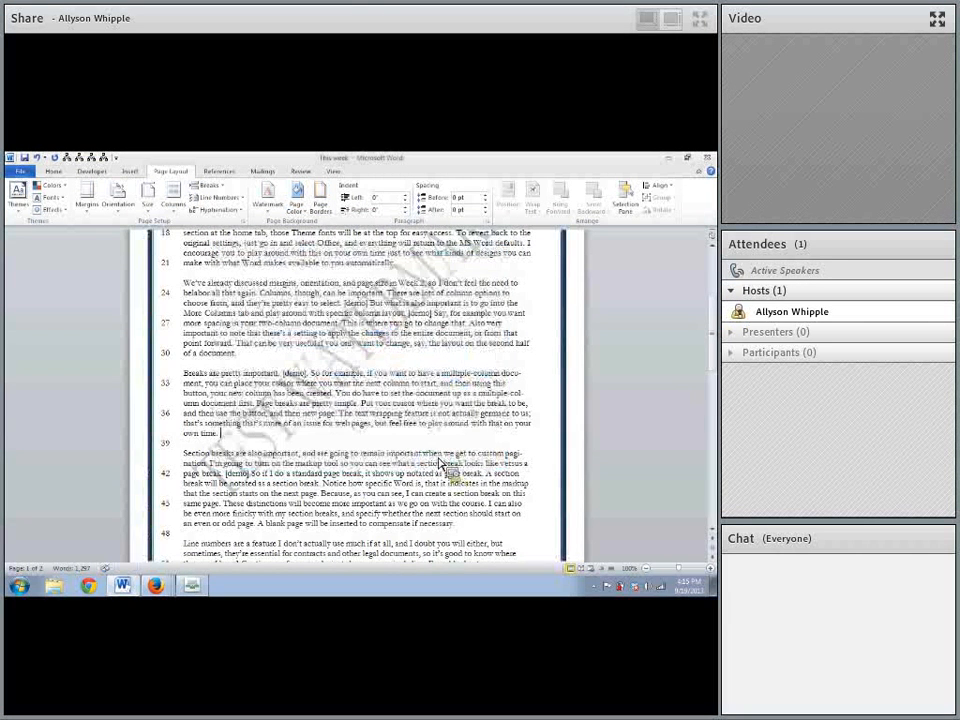
# Turn off line numbering for the document
pyautogui.scroll(6, 440, 462)
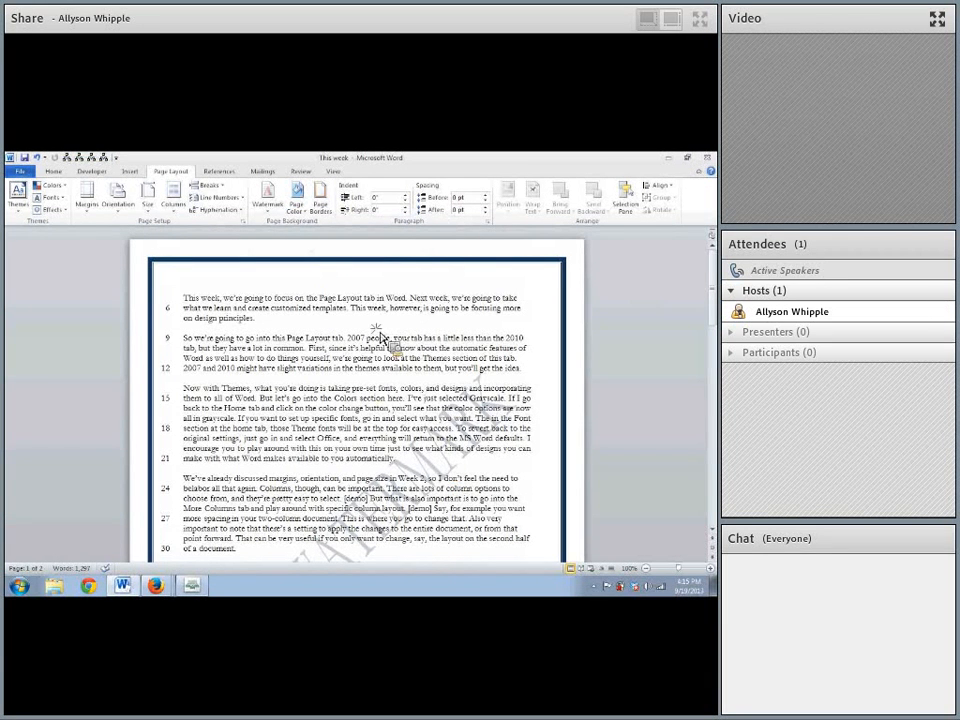
pyautogui.click(218, 197)
pyautogui.click(226, 210)
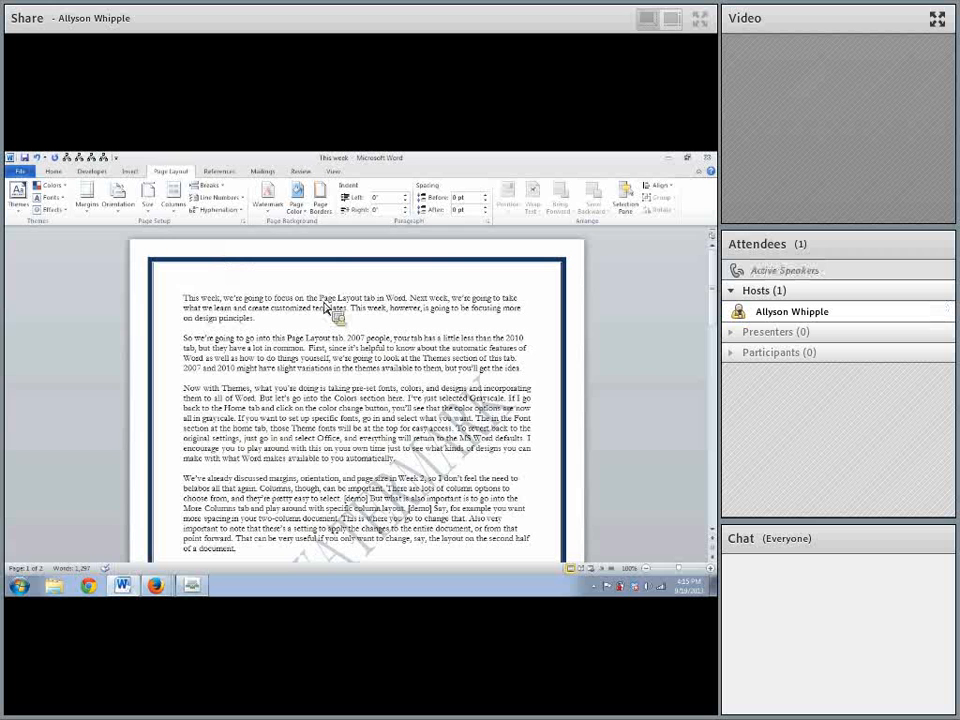
# Try a 0.7" left indent on the first paragraph and return it to 0"
pyautogui.click(405, 196)
pyautogui.click(405, 196)
pyautogui.click(405, 196)
pyautogui.click(405, 196)
pyautogui.click(405, 196)
pyautogui.click(405, 196)
pyautogui.click(405, 196)
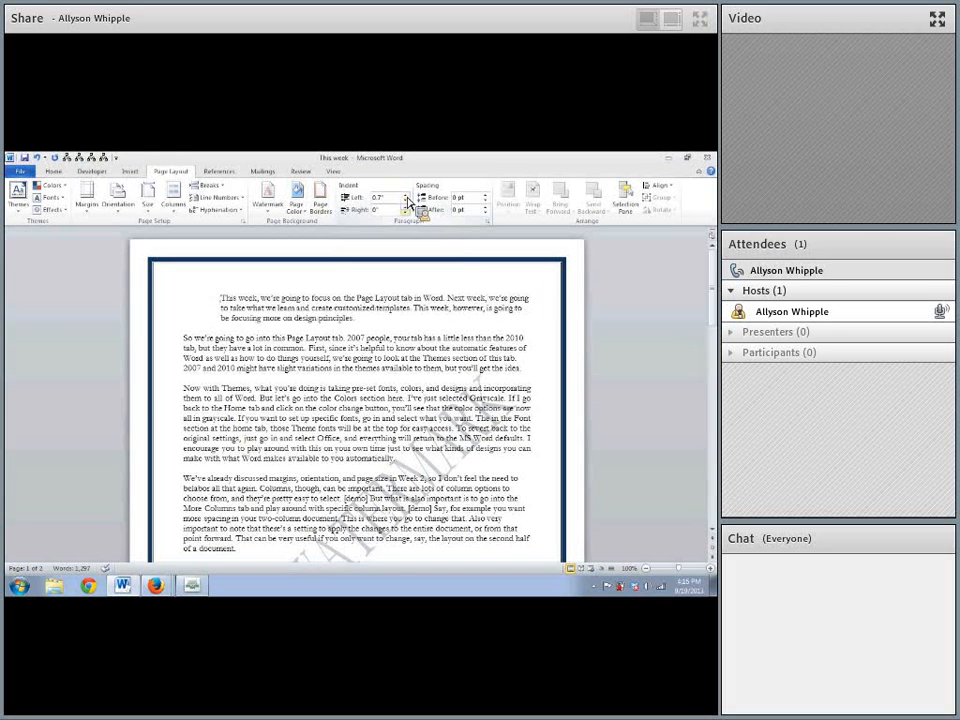
pyautogui.click(407, 203)
pyautogui.click(407, 203)
pyautogui.click(407, 203)
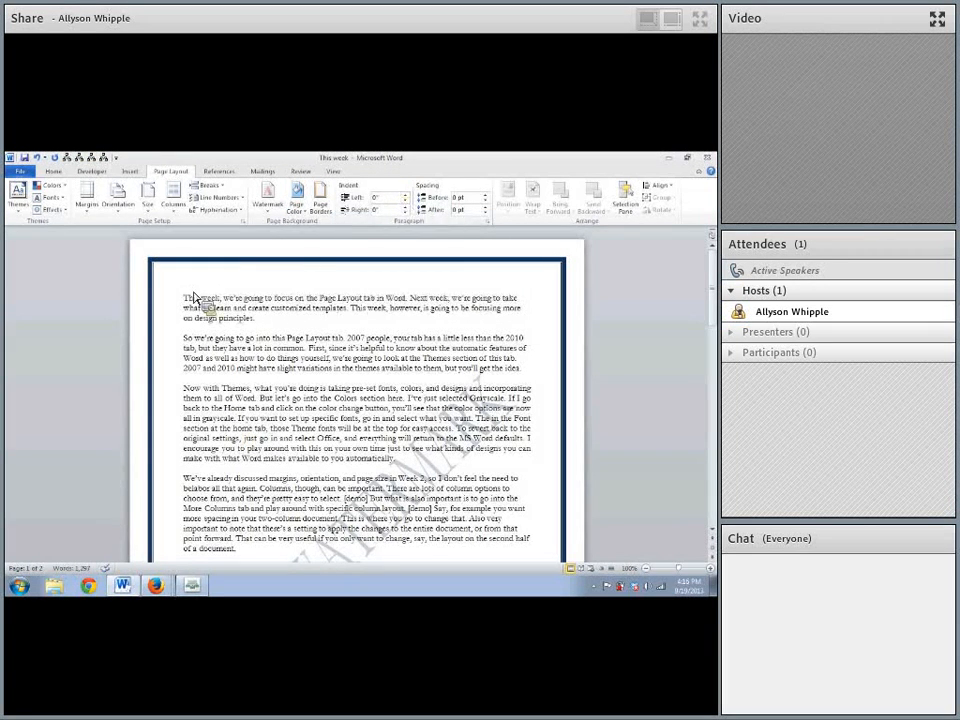
# Set the first paragraph's left indent to exactly 0.5" and step it back down to 0"
pyautogui.click(380, 201)
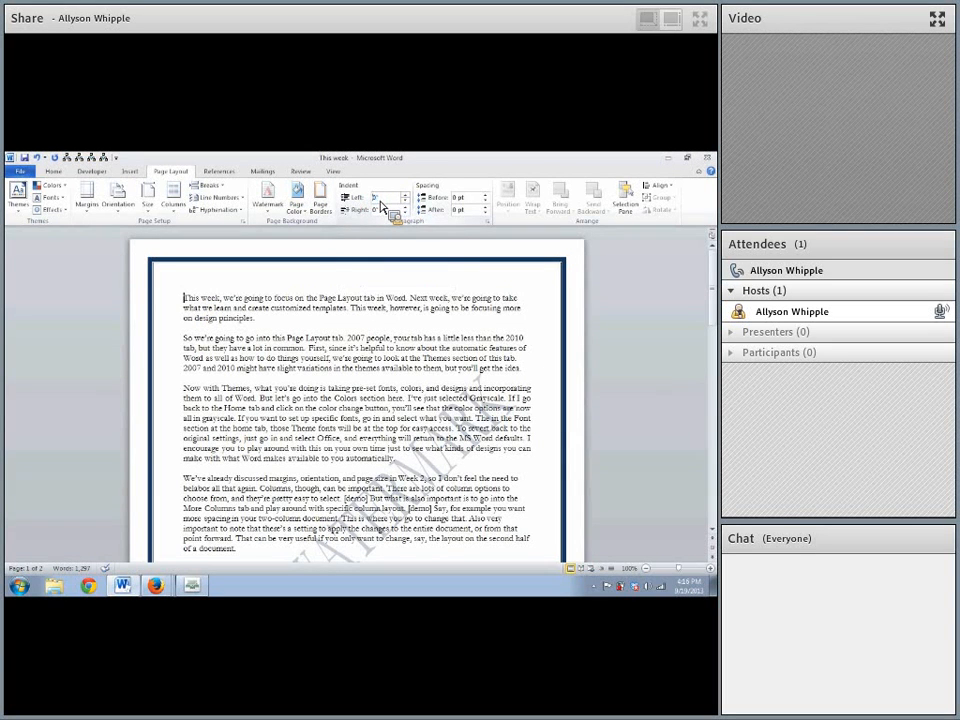
pyautogui.write('0.5')
pyautogui.press('Return')
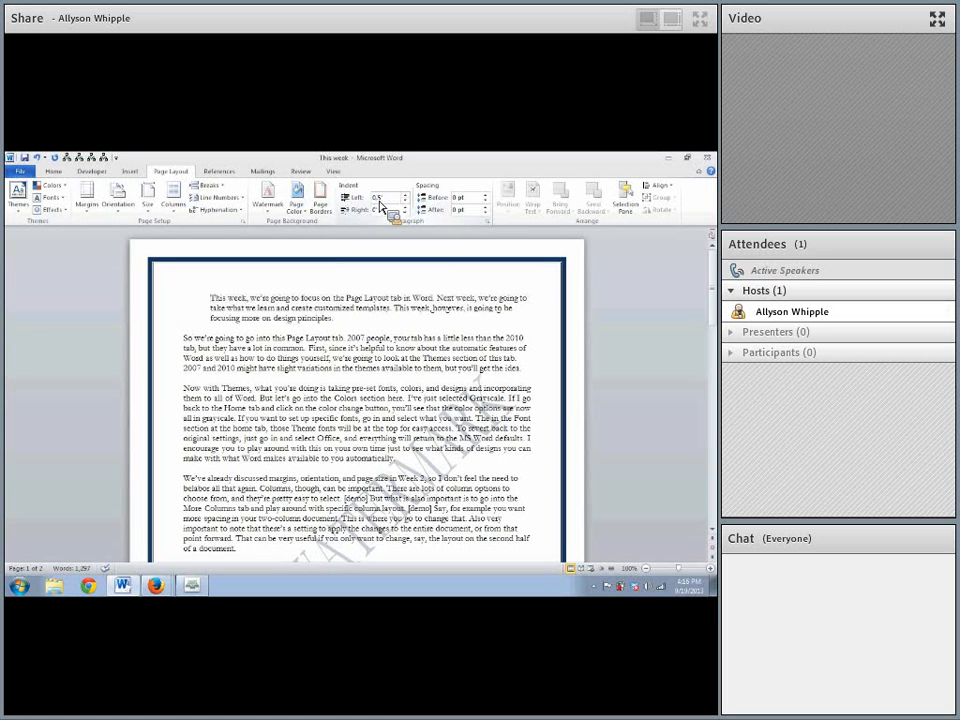
pyautogui.click(407, 202)
pyautogui.click(407, 202)
pyautogui.click(407, 202)
pyautogui.click(407, 202)
pyautogui.click(407, 202)
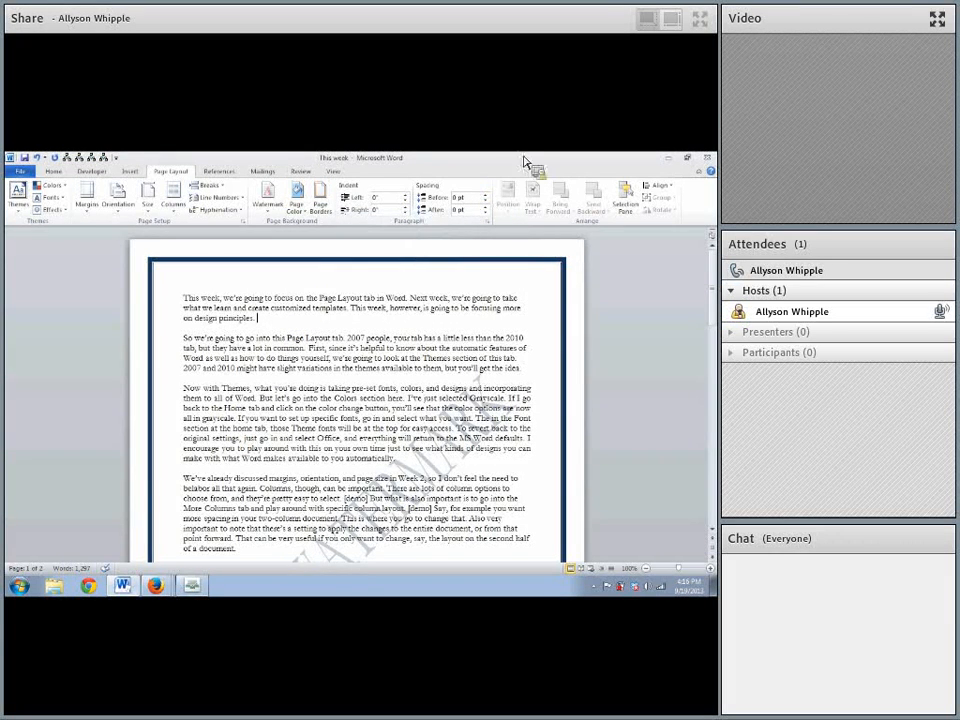
# Remove the blank line before "So we're going to go into this Page Layout tab" and merge that paragraph into the first one
pyautogui.click(458, 198)
pyautogui.click(276, 332)
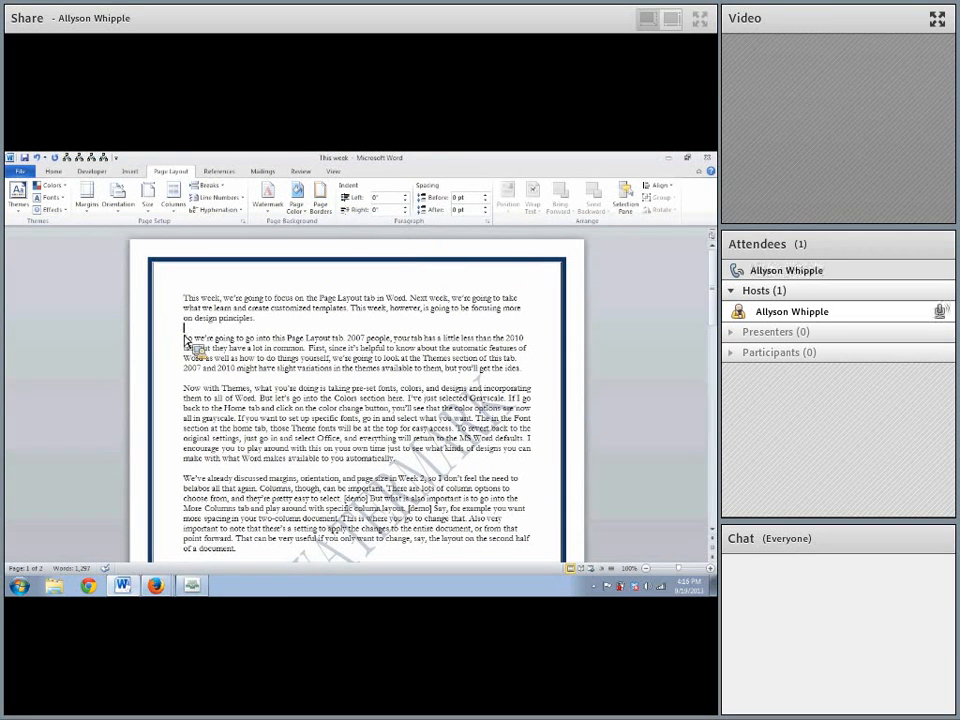
pyautogui.press('BackSpace')
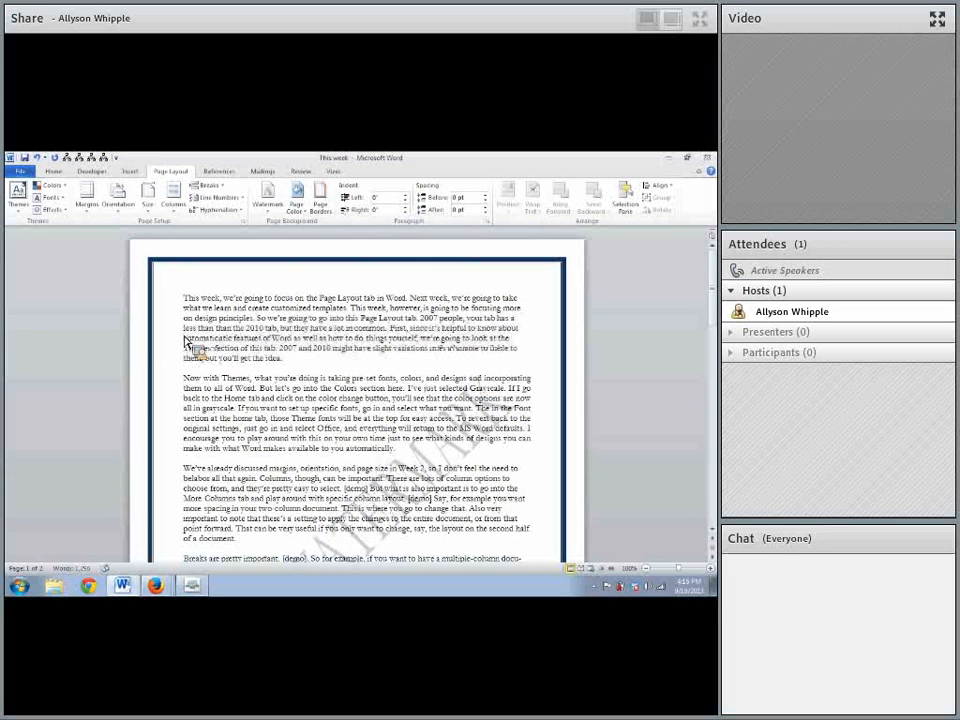
# Set the spacing before the merged paragraph to 10 pt and split it again before "So we're going to go"
pyautogui.click(459, 199)
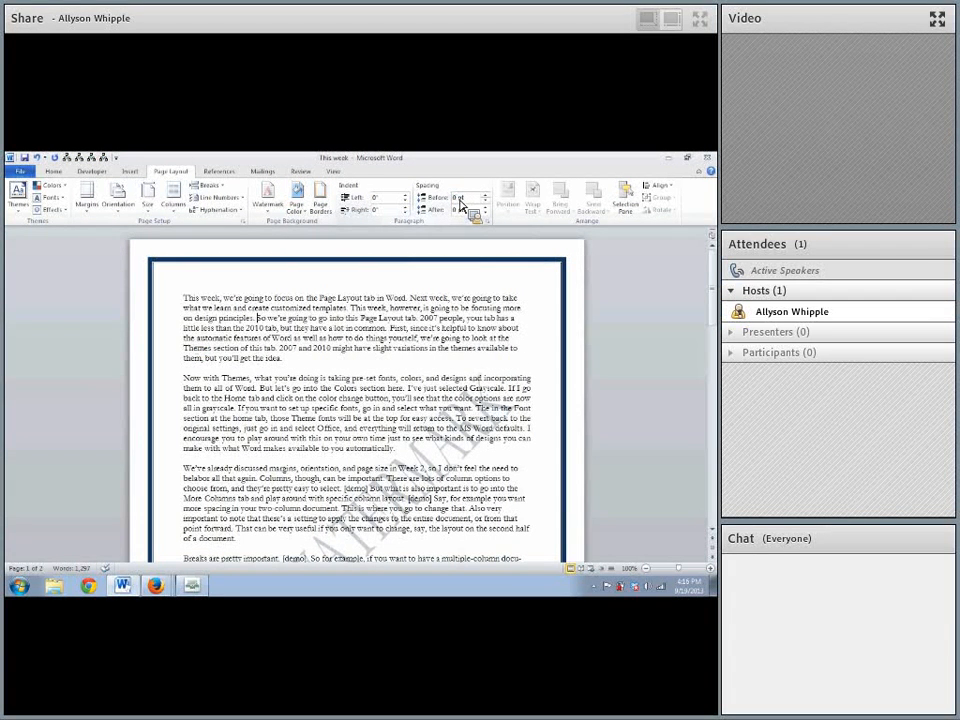
pyautogui.press('BackSpace')
pyautogui.press('BackSpace')
pyautogui.write('10')
pyautogui.press('Return')
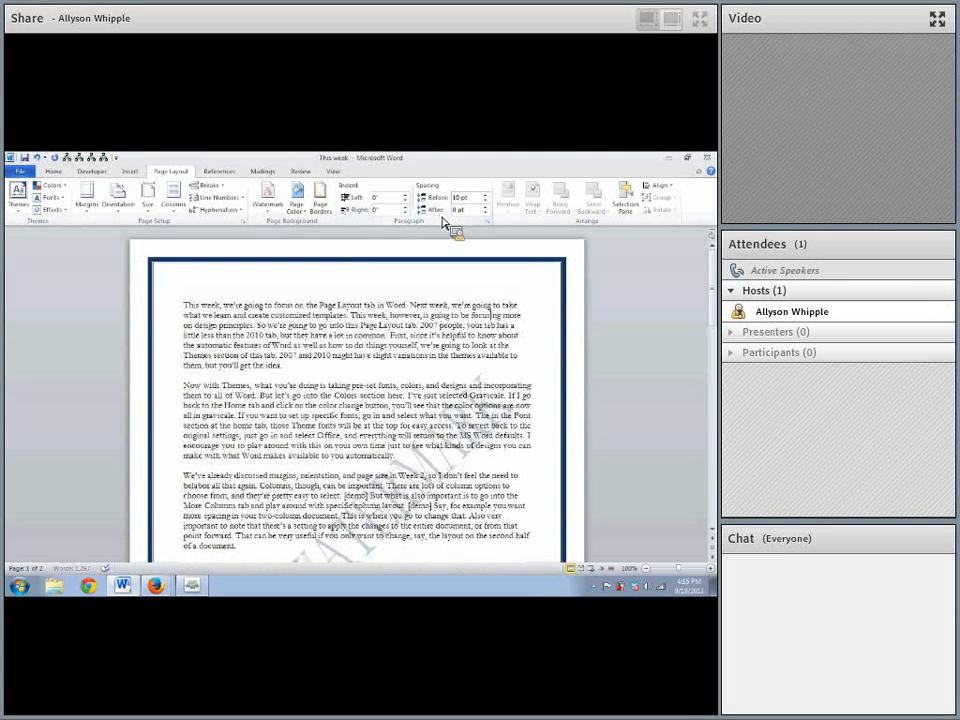
pyautogui.click(257, 327)
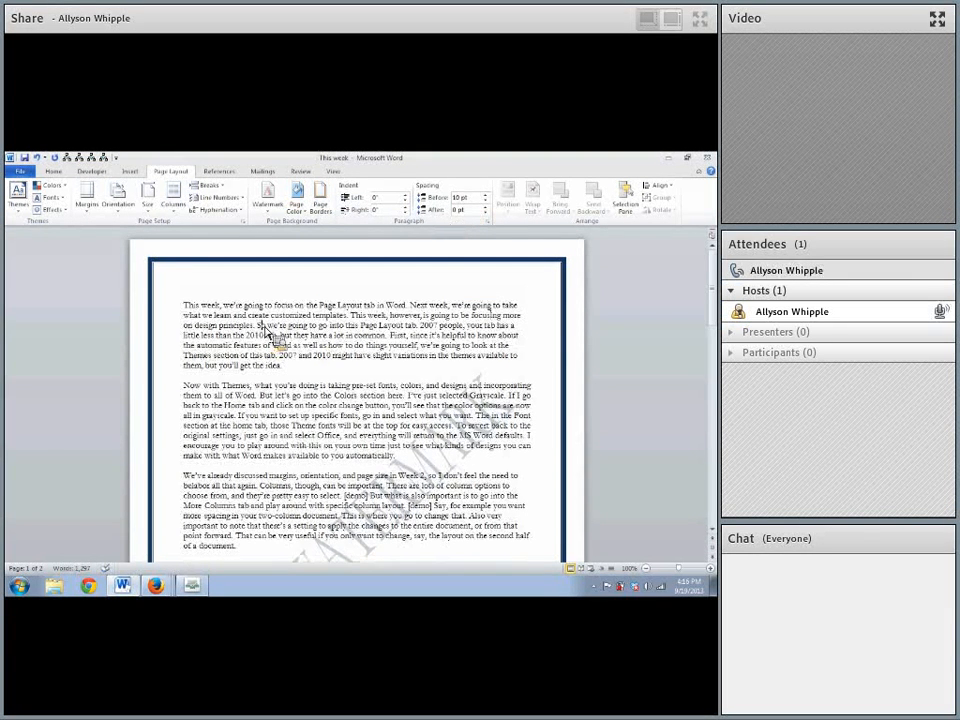
pyautogui.press('Return')
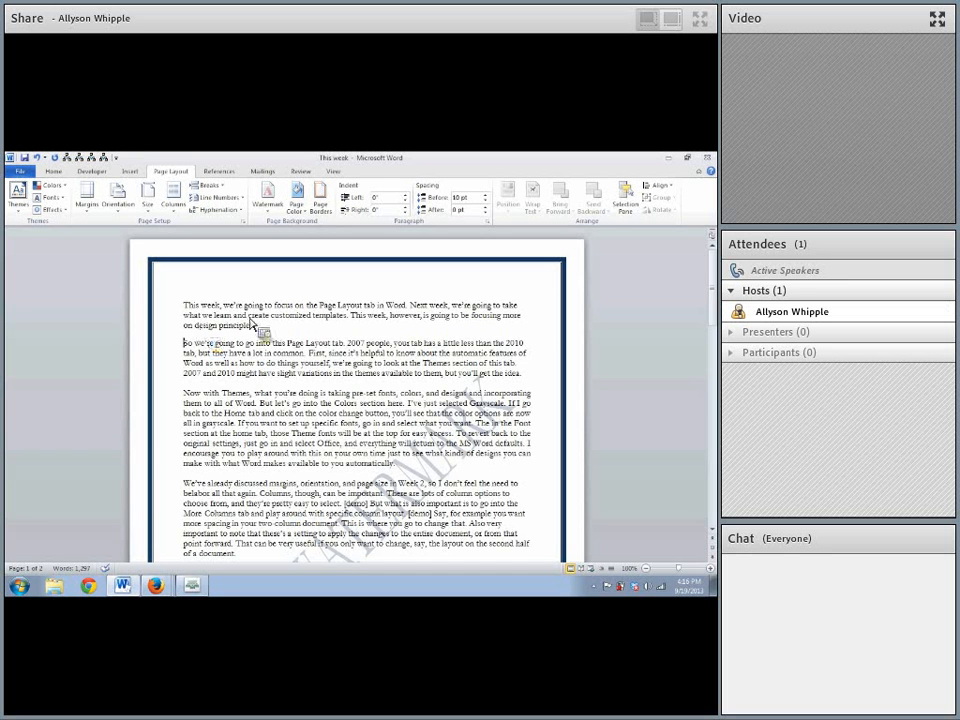
# Give the second paragraph a 0.5" left indent with a Hanging special indent in the Paragraph settings
pyautogui.click(489, 222)
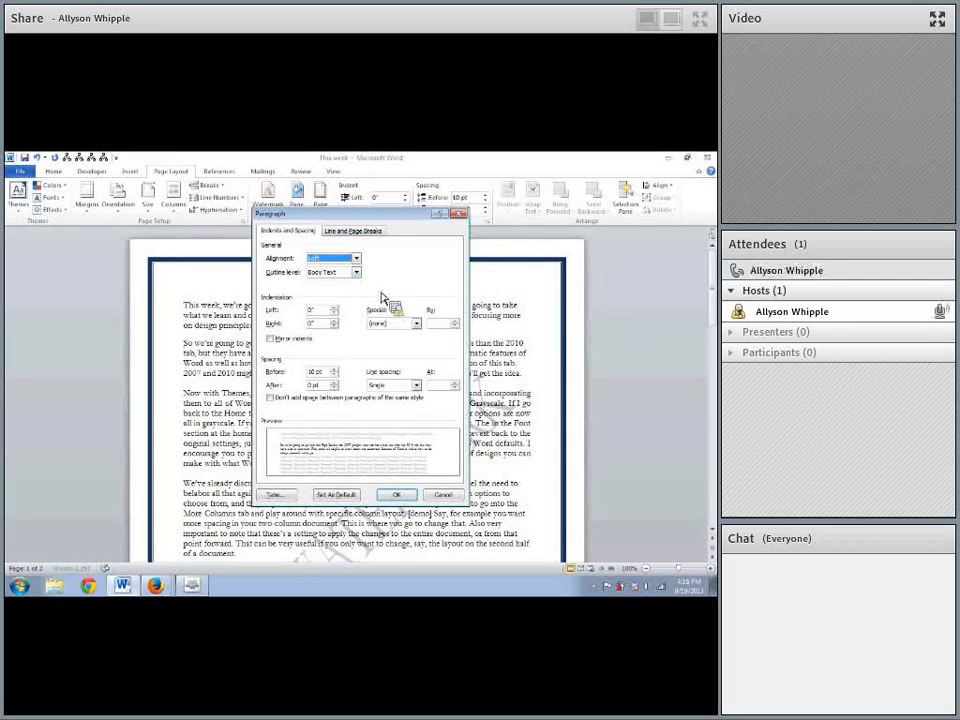
pyautogui.click(458, 214)
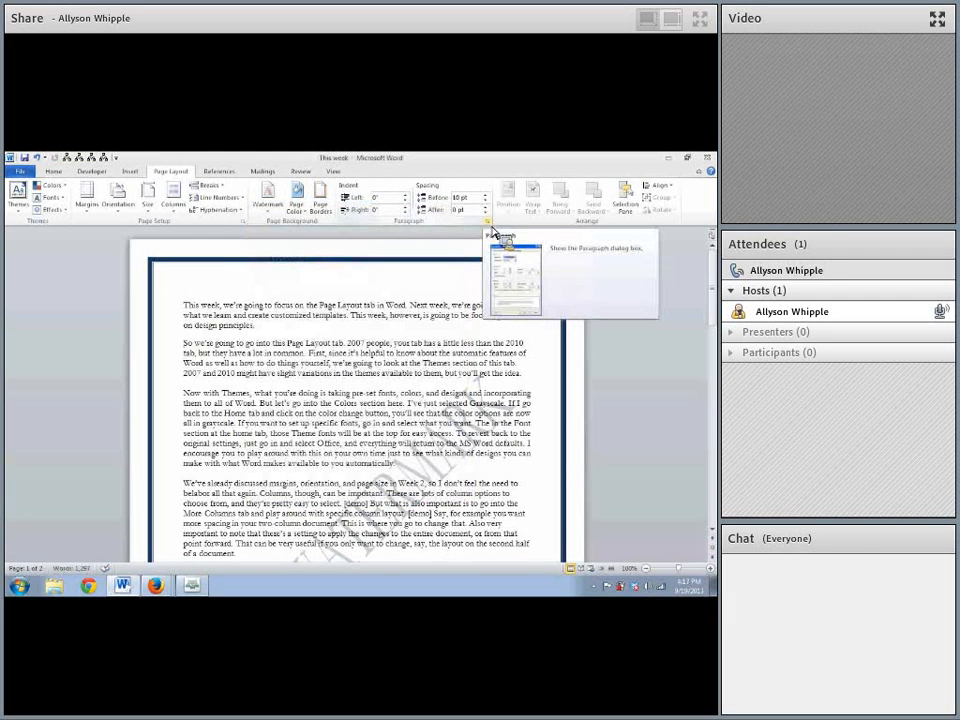
pyautogui.click(490, 226)
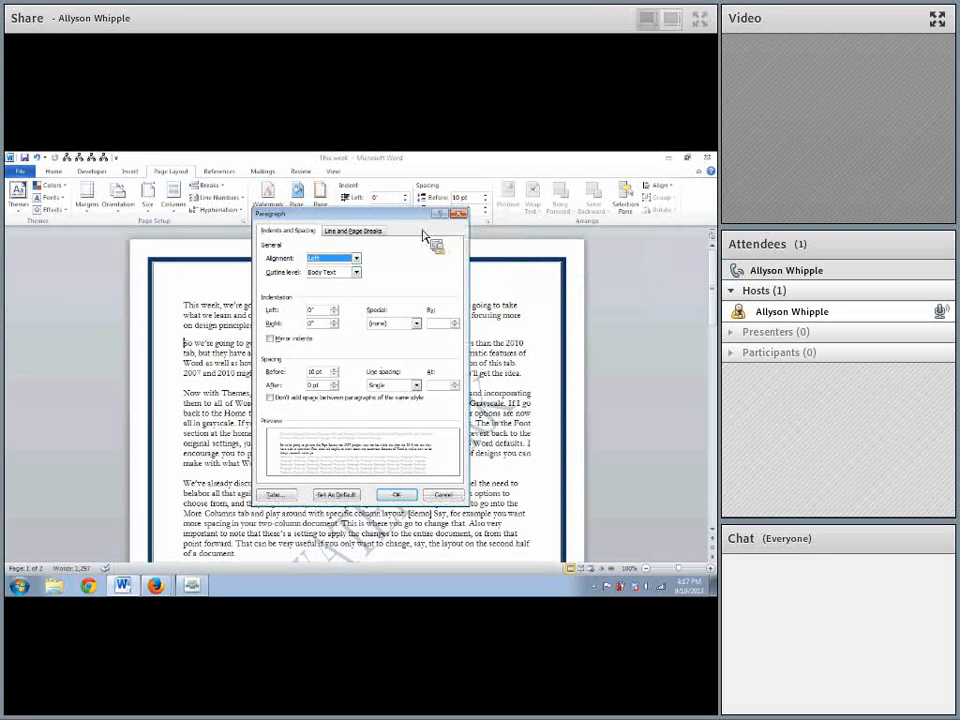
pyautogui.click(396, 324)
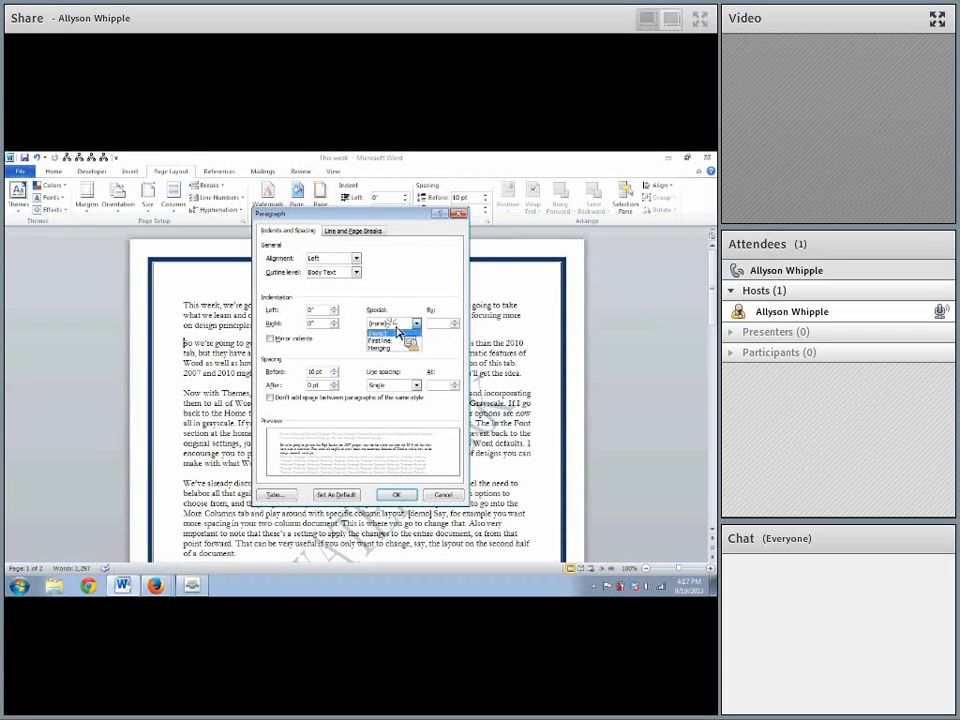
pyautogui.click(396, 298)
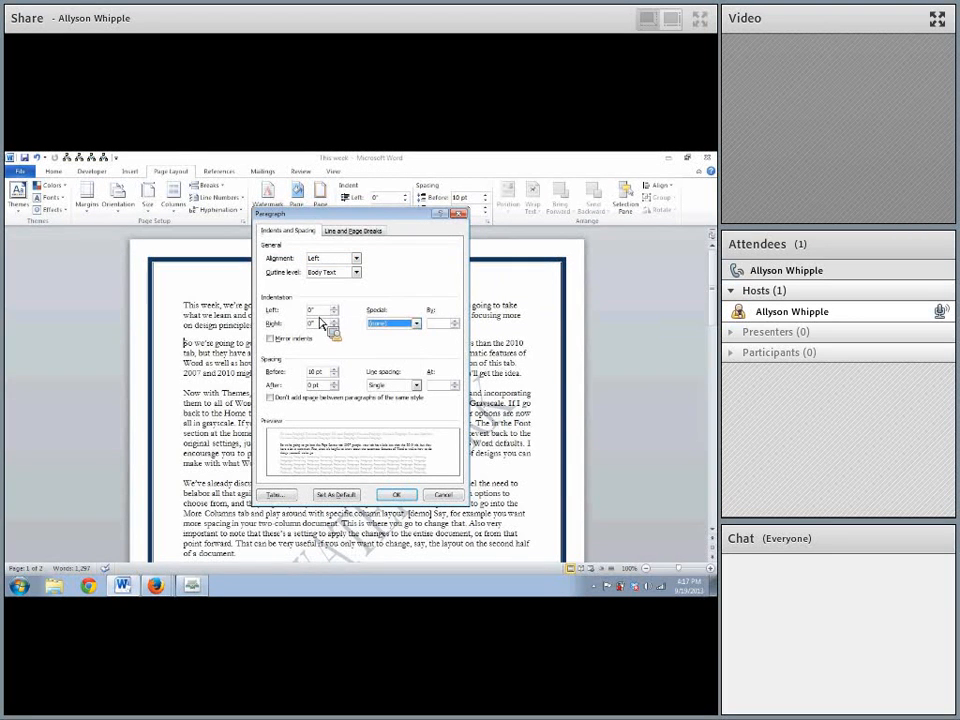
pyautogui.click(394, 330)
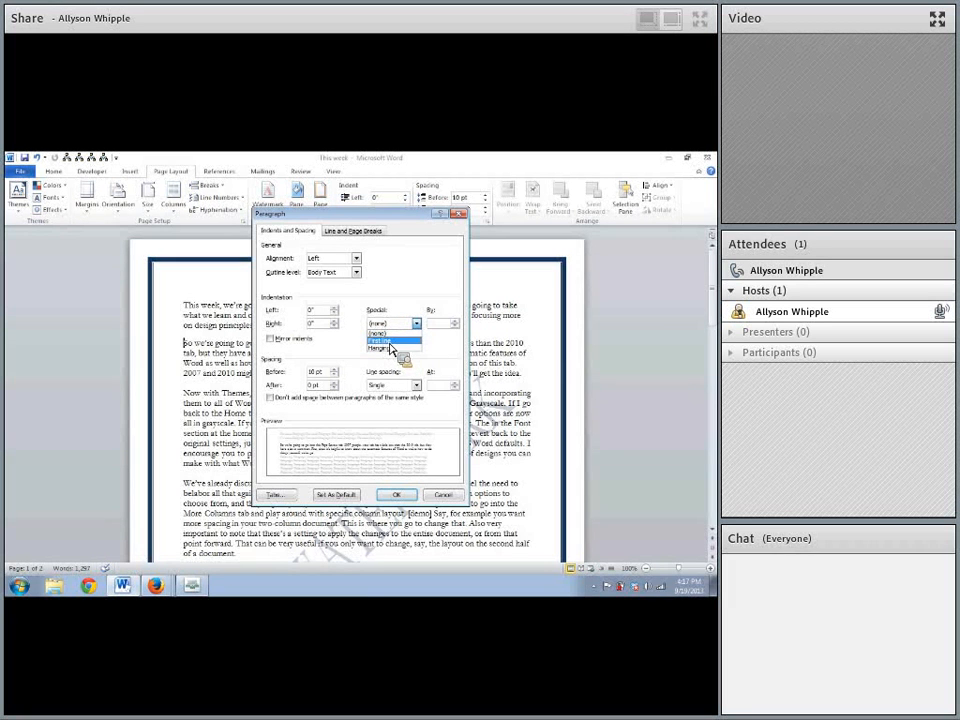
pyautogui.click(312, 323)
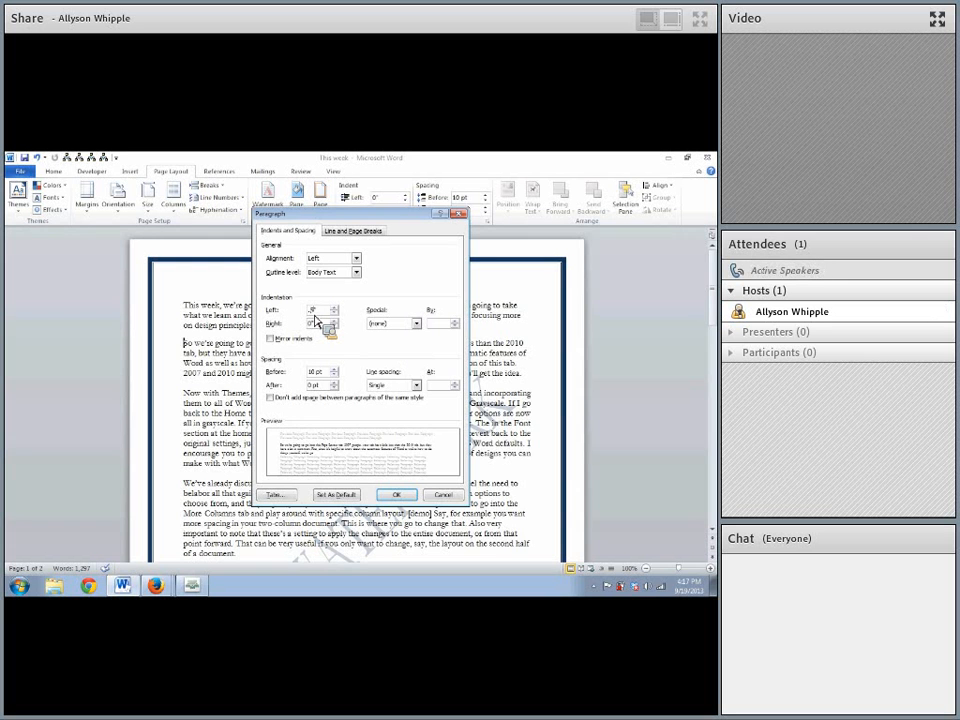
pyautogui.click(392, 324)
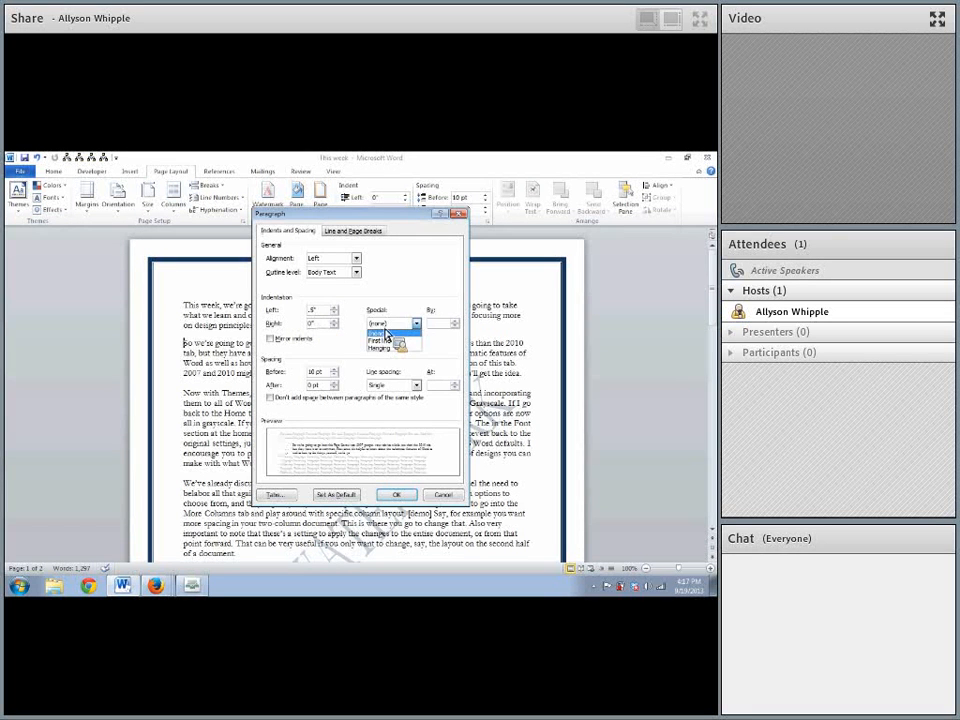
pyautogui.click(395, 347)
pyautogui.click(395, 495)
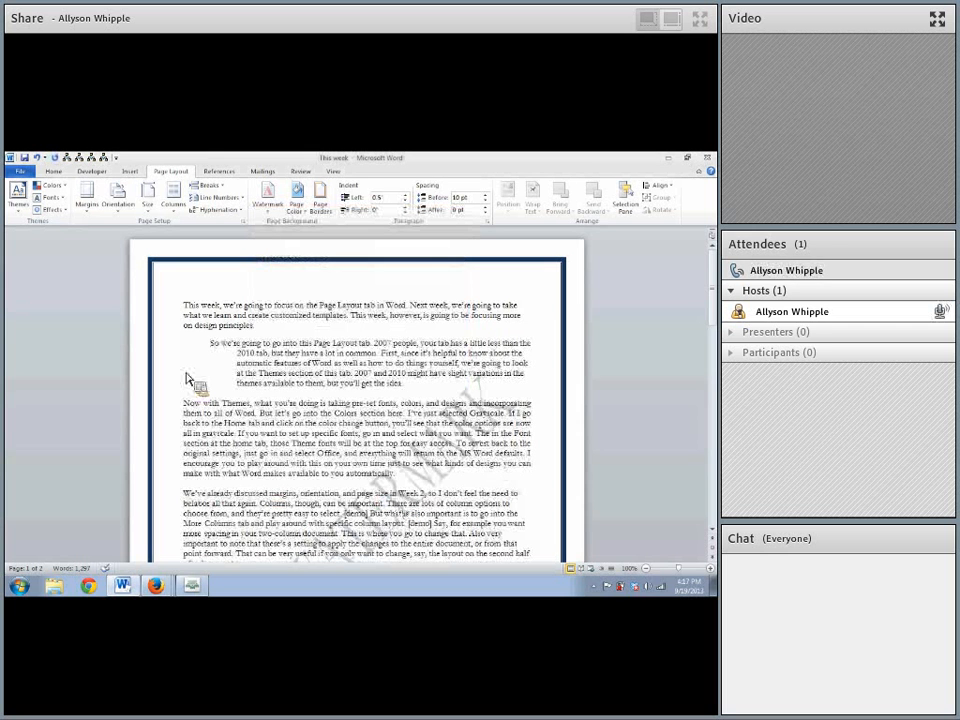
# Highlight the hanging lines of the second paragraph and undo its indentation change
pyautogui.moveTo(237, 354); pyautogui.dragTo(313, 415)
pyautogui.click(285, 394)
pyautogui.moveTo(237, 353); pyautogui.dragTo(432, 393)
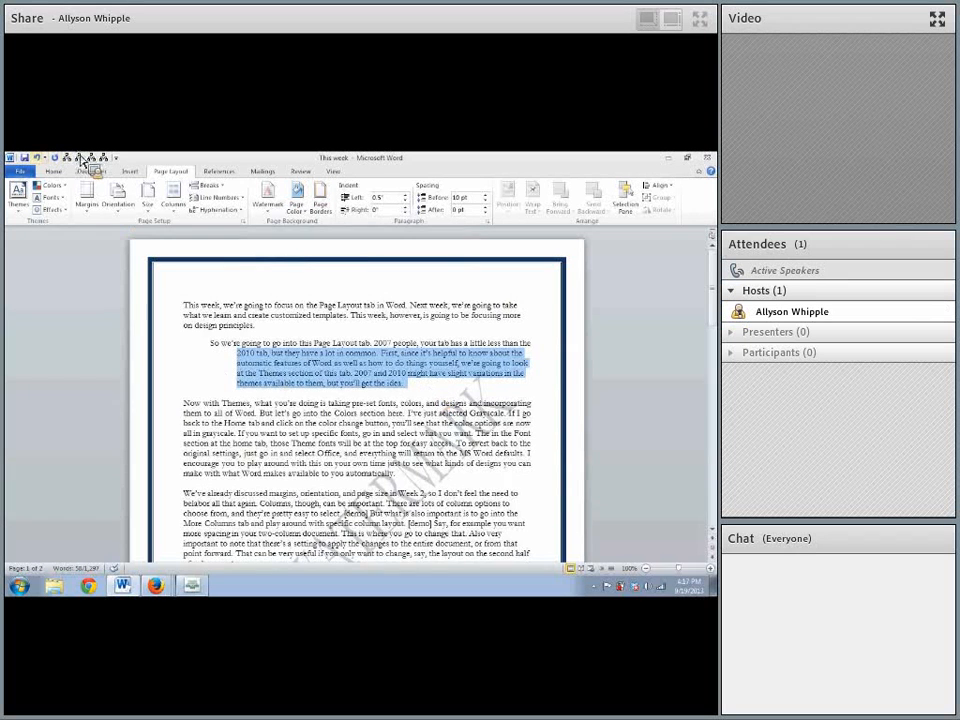
pyautogui.click(36, 158)
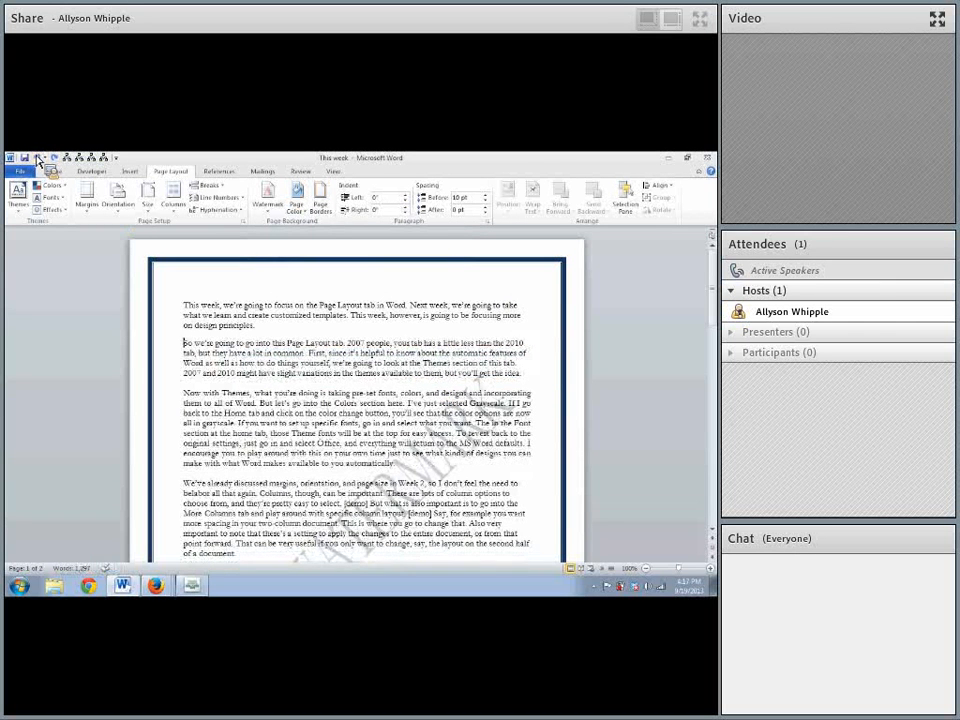
# Set the second paragraph's line spacing to Double in the Paragraph settings
pyautogui.click(487, 221)
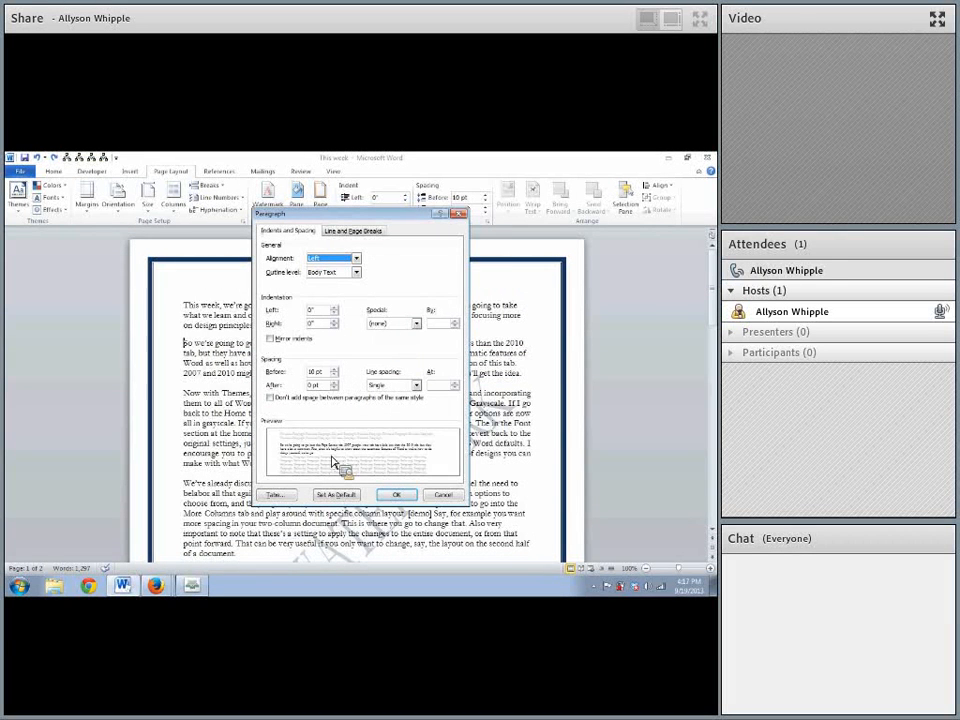
pyautogui.click(403, 387)
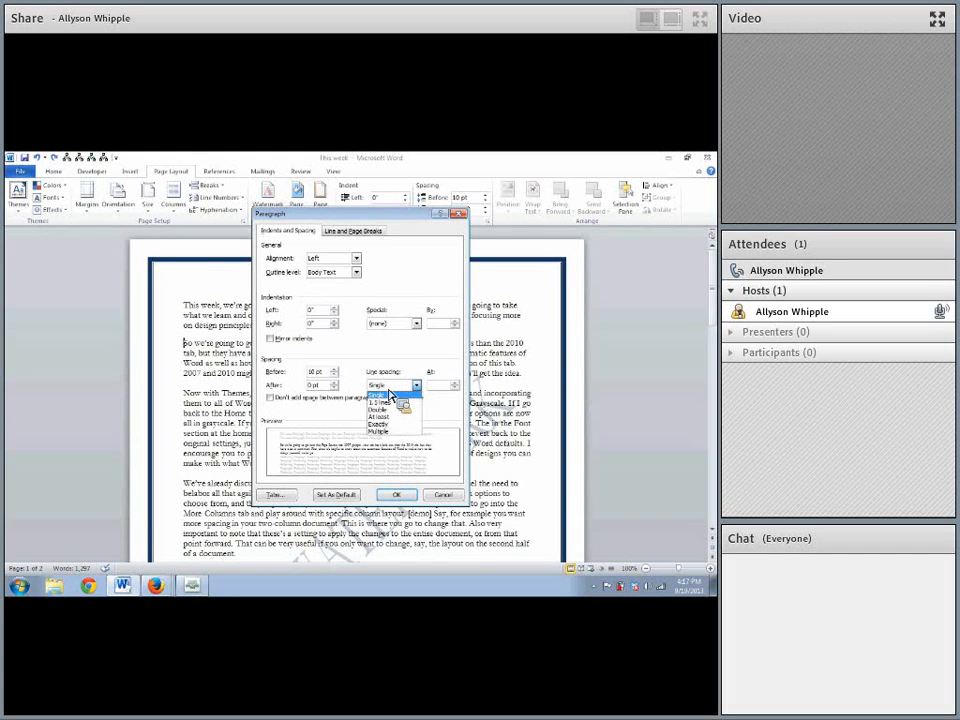
pyautogui.click(380, 409)
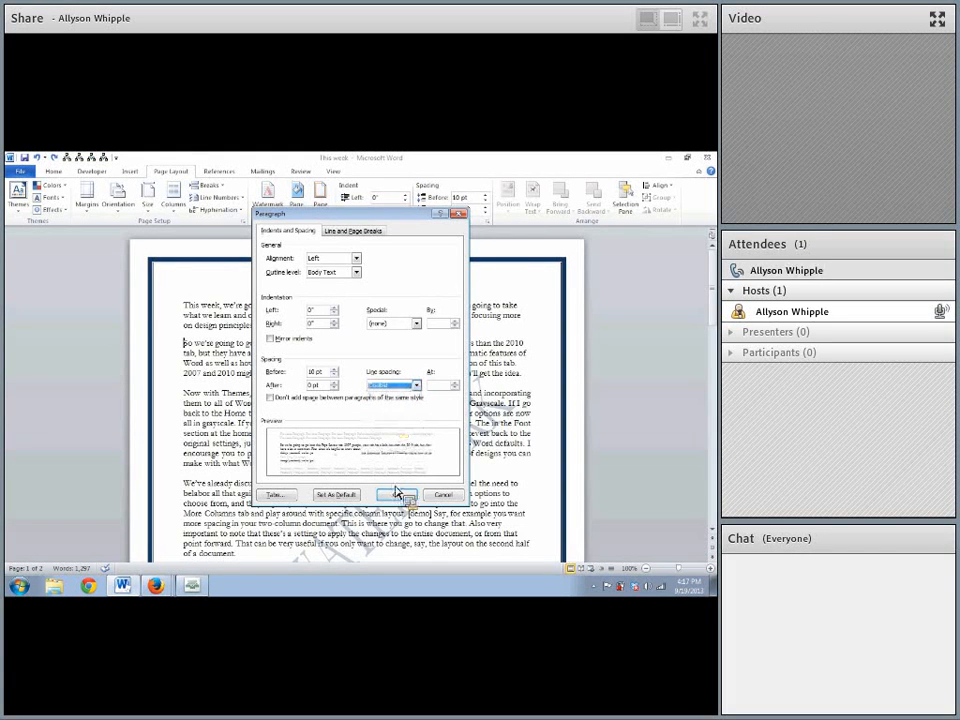
pyautogui.click(397, 497)
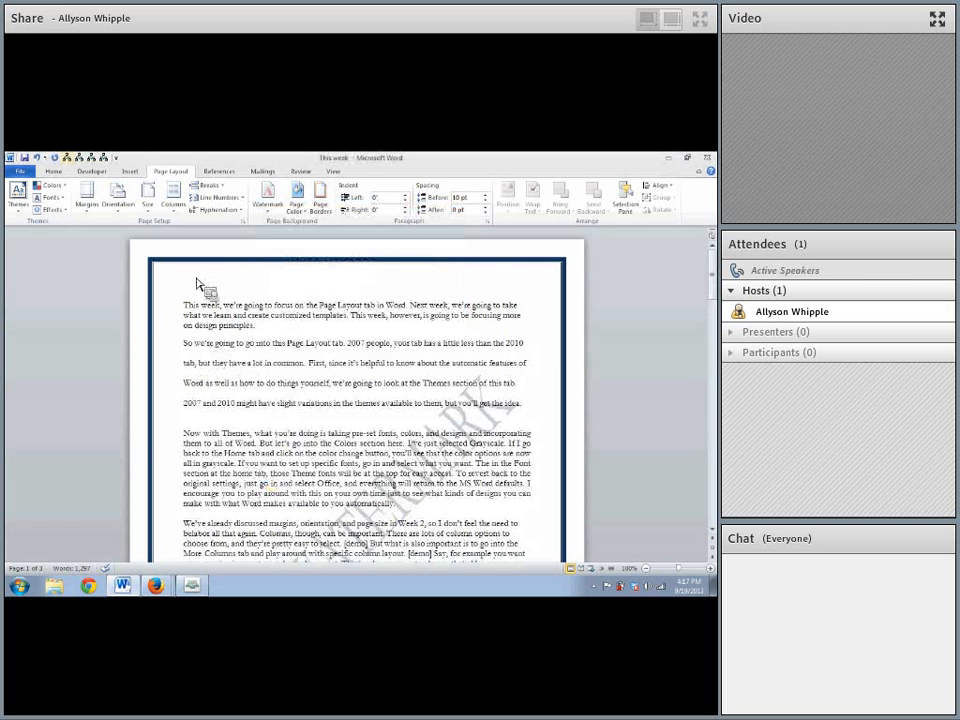
# Undo the second paragraph's line spacing change and set the whole document's line spacing to Double
pyautogui.click(38, 158)
pyautogui.hotkey('ctrl', 'a')
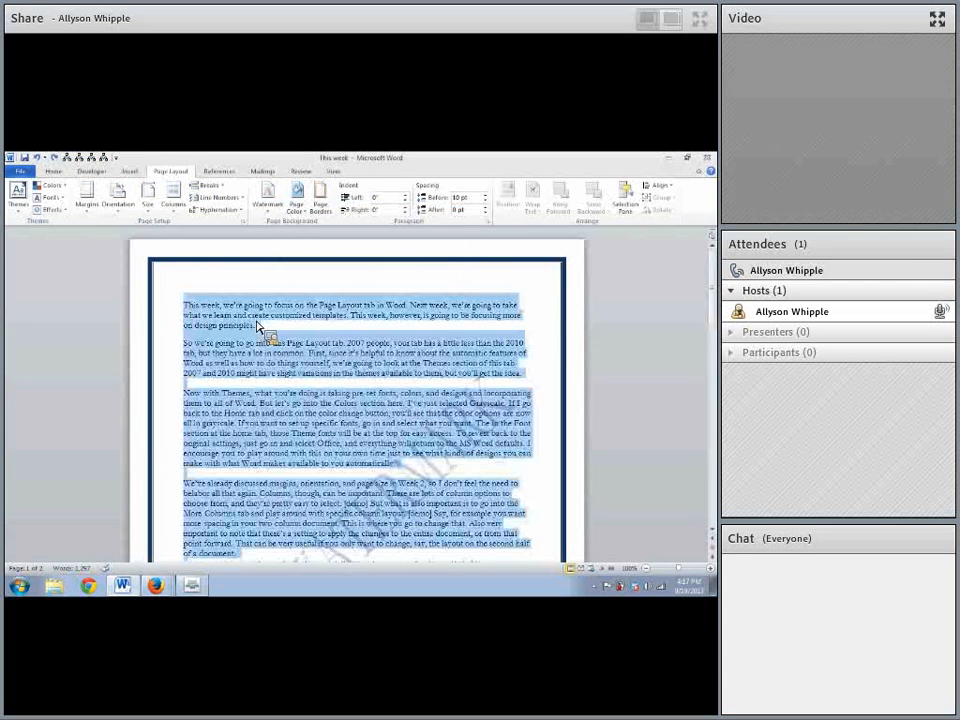
pyautogui.click(490, 222)
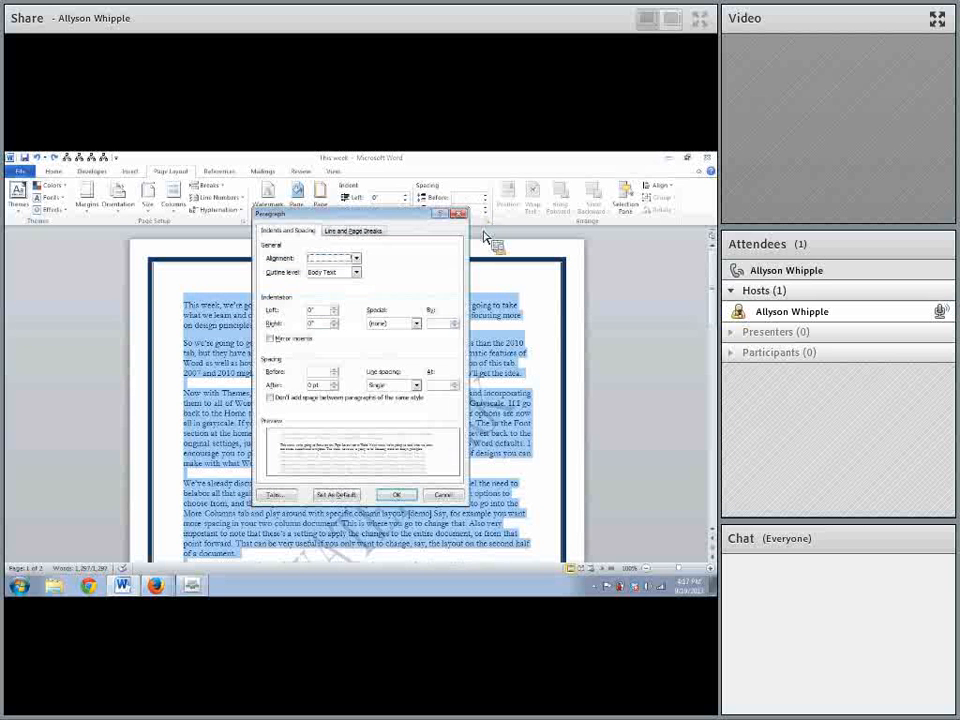
pyautogui.click(414, 386)
pyautogui.click(401, 400)
pyautogui.click(396, 494)
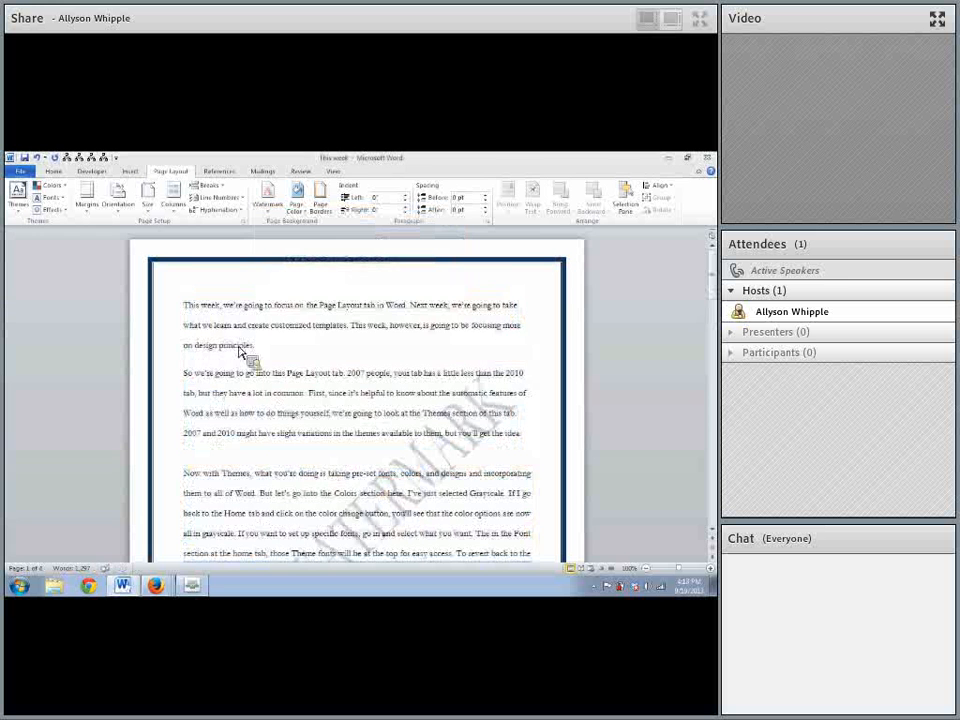
# Try Multiple line spacing for the whole document, then apply Exactly at 16 pt in the Paragraph settings
pyautogui.click(488, 221)
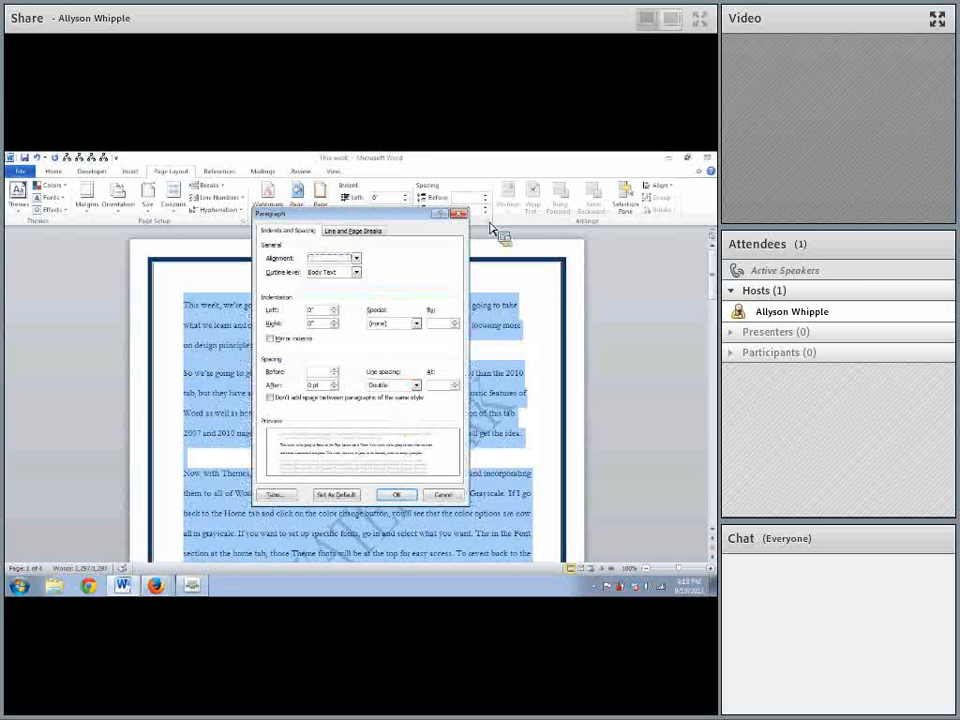
pyautogui.click(415, 386)
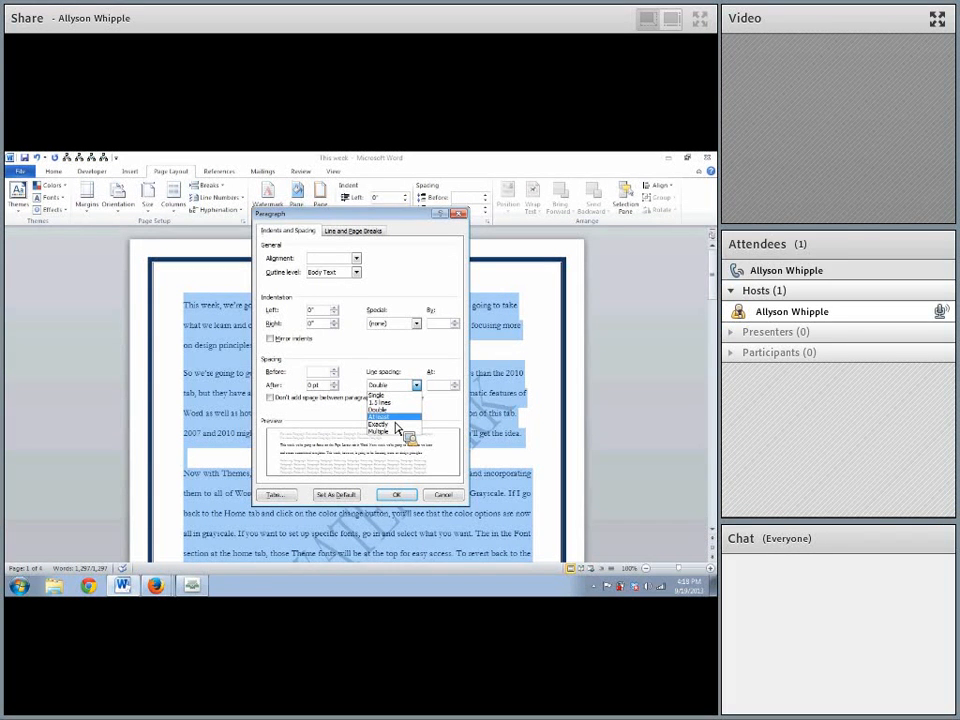
pyautogui.click(397, 429)
pyautogui.click(405, 385)
pyautogui.click(396, 431)
pyautogui.click(396, 385)
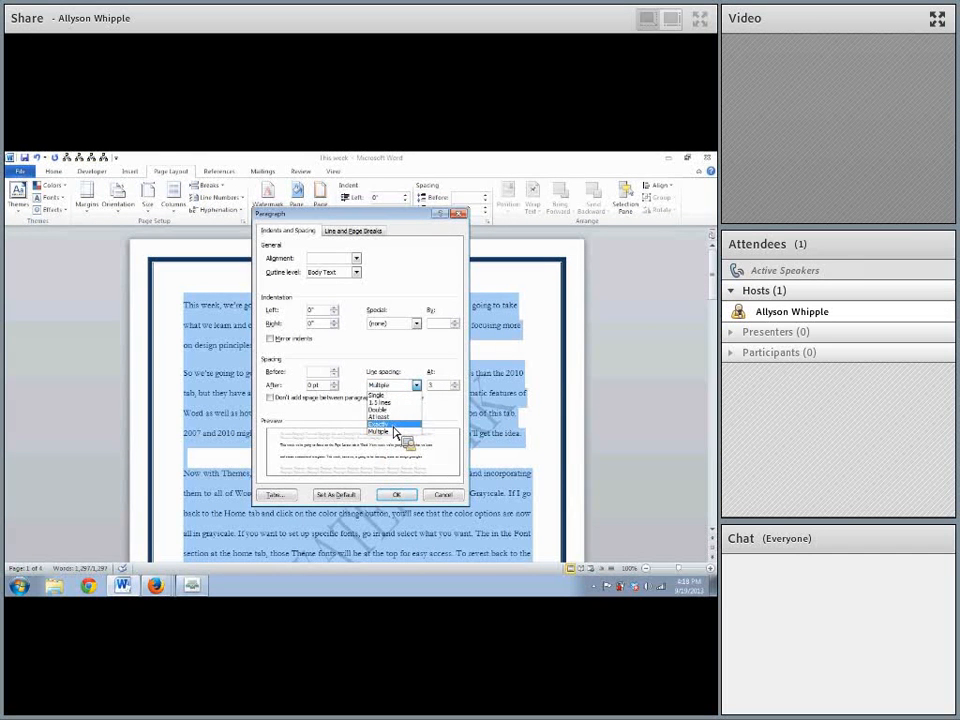
pyautogui.click(398, 422)
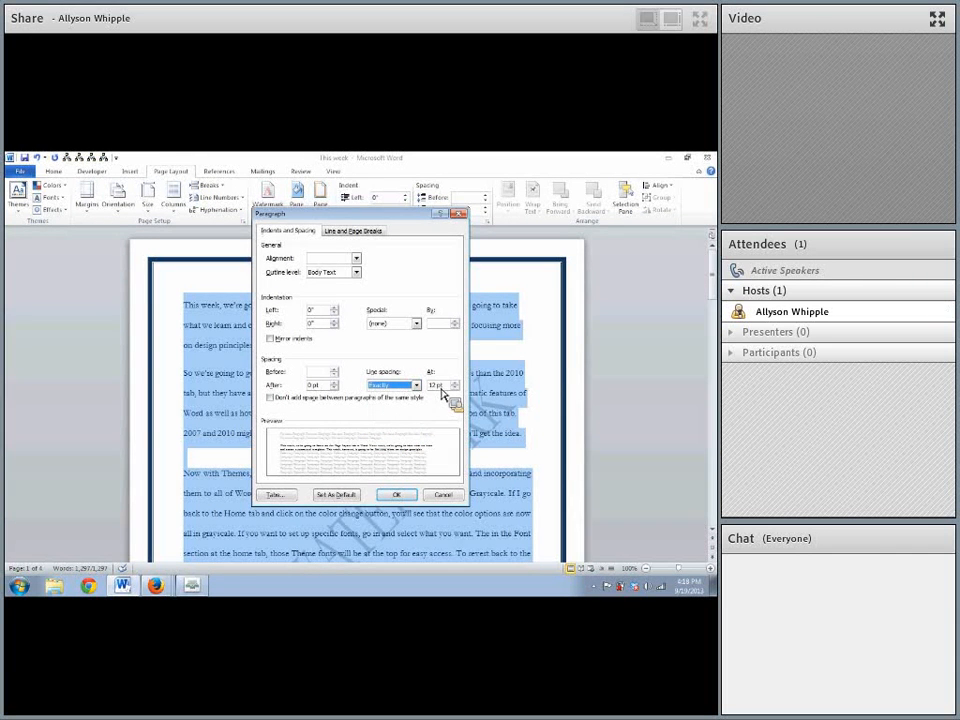
pyautogui.click(435, 386)
pyautogui.press('Return')
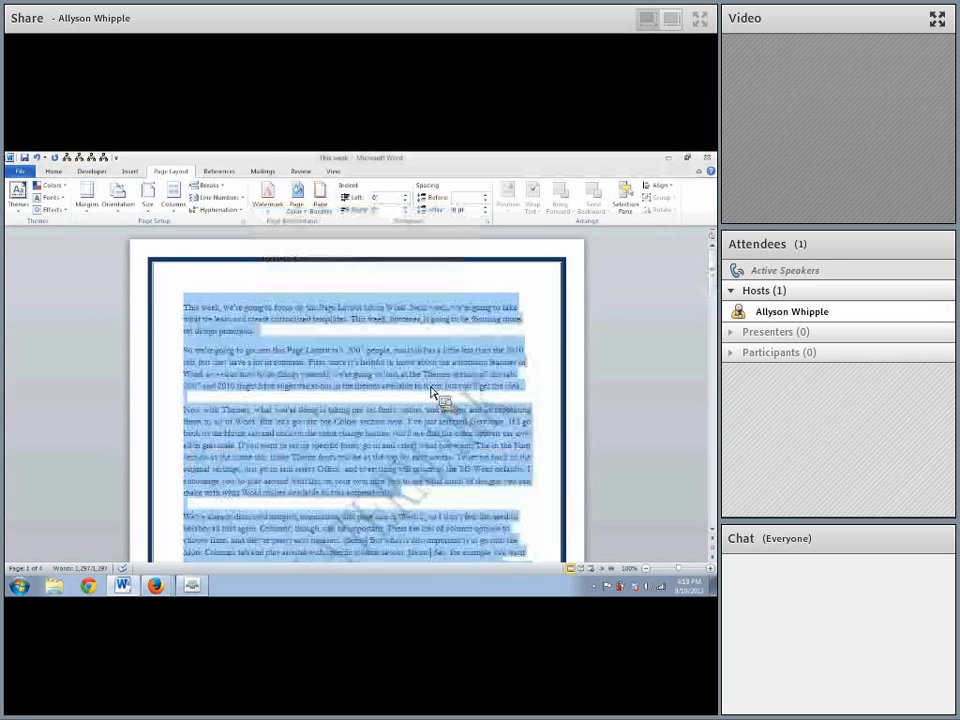
pyautogui.click(386, 446)
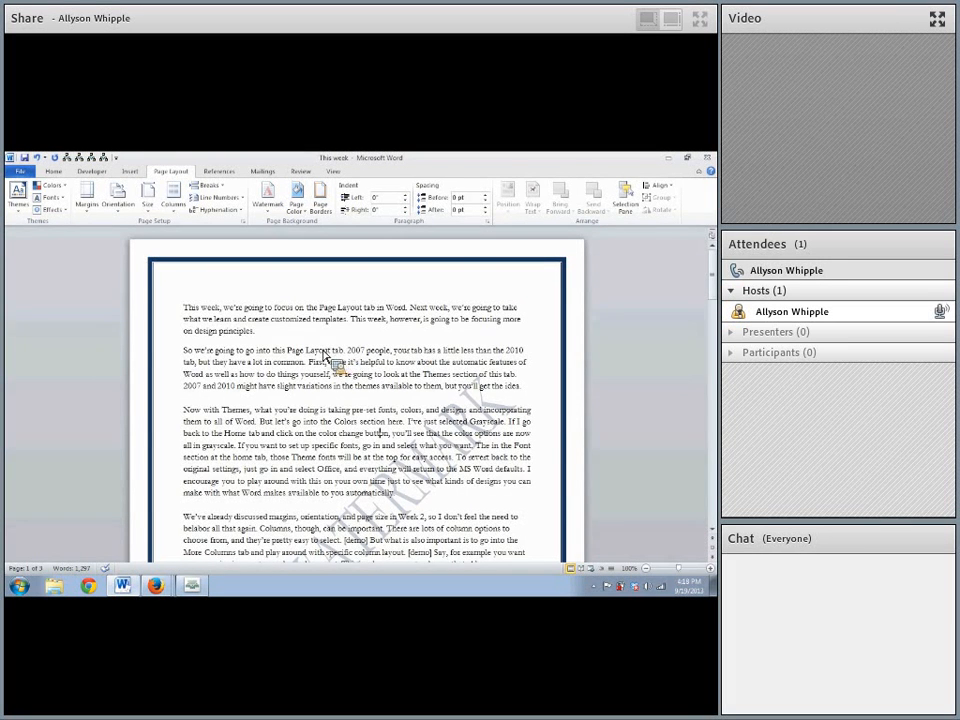
# Set the line spacing of the whole document to Multiple at 3
pyautogui.hotkey('ctrl', 'a')
pyautogui.click(489, 219)
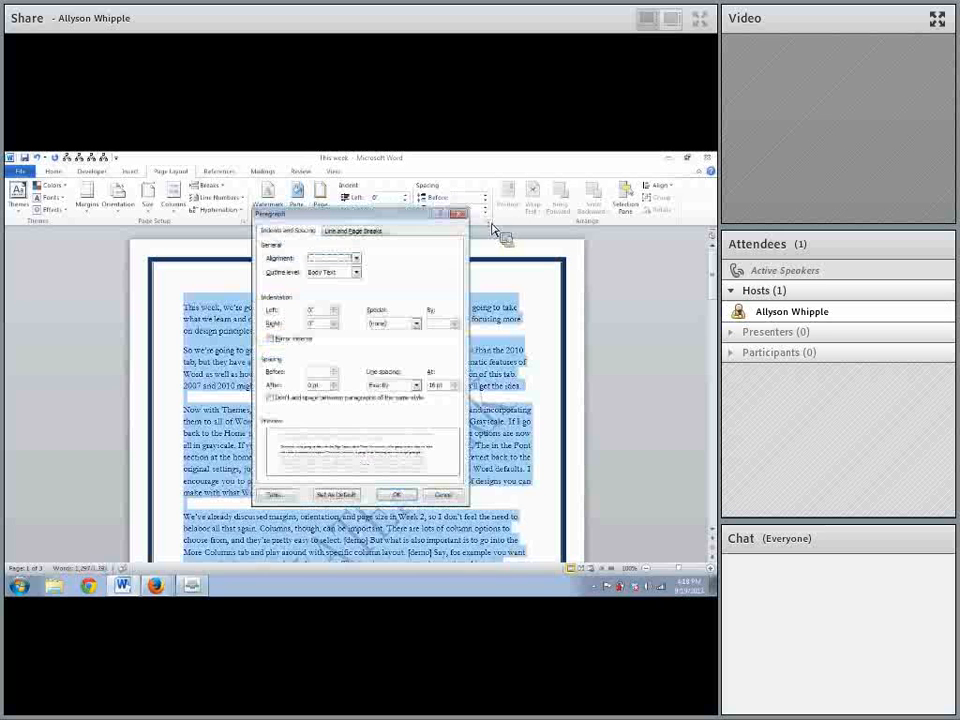
pyautogui.click(400, 386)
pyautogui.click(382, 431)
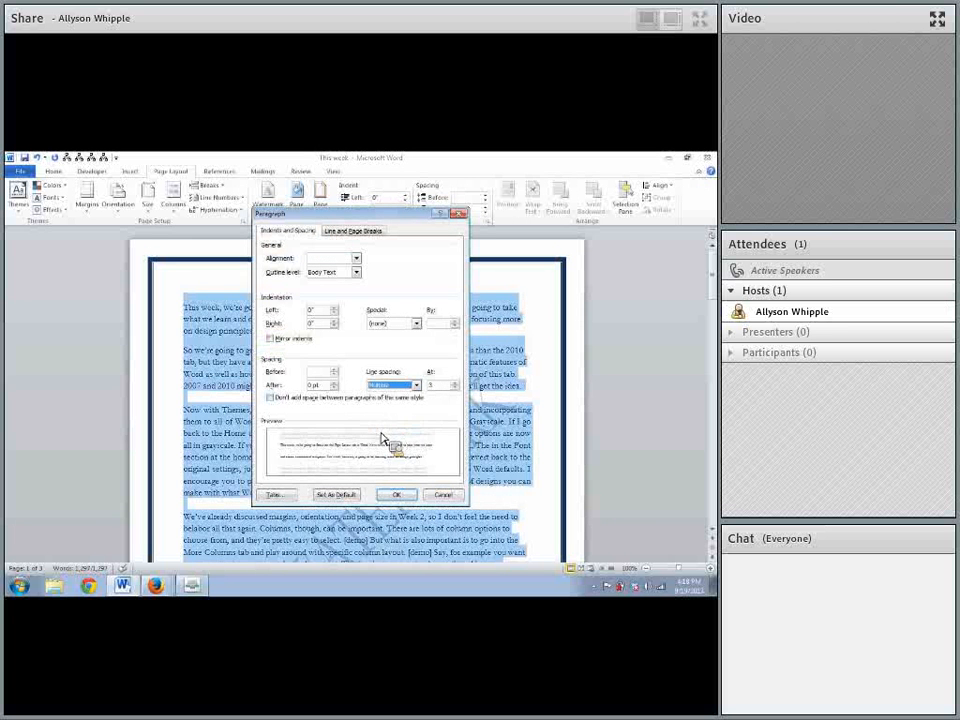
pyautogui.click(398, 496)
pyautogui.click(414, 504)
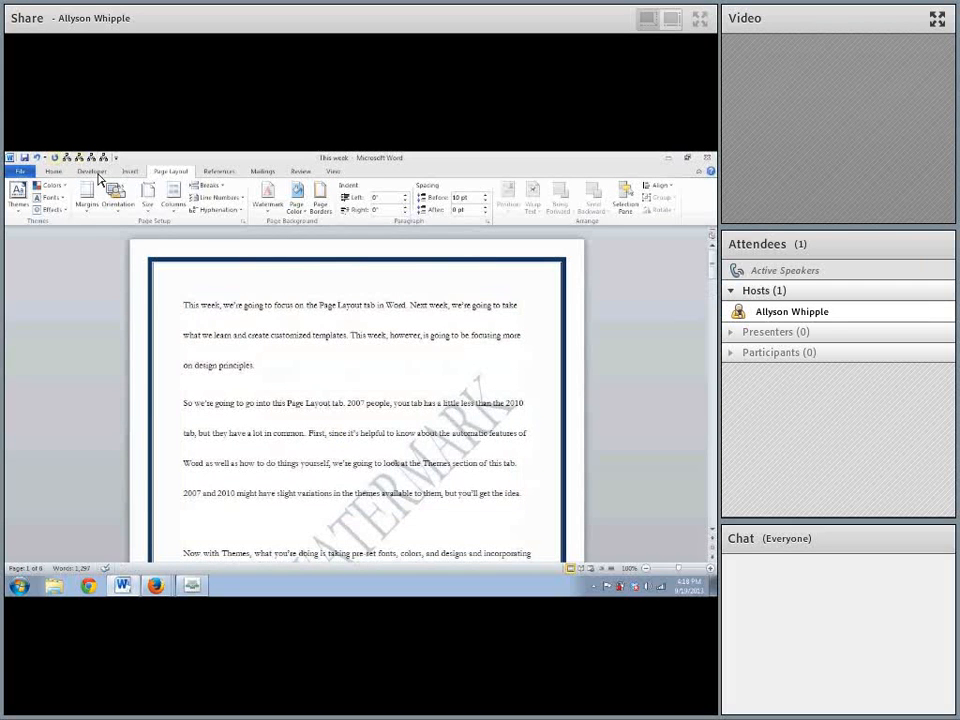
# Set the whole document's line spacing to At least 20 pt in the Paragraph settings
pyautogui.hotkey('ctrl', 'a')
pyautogui.click(487, 220)
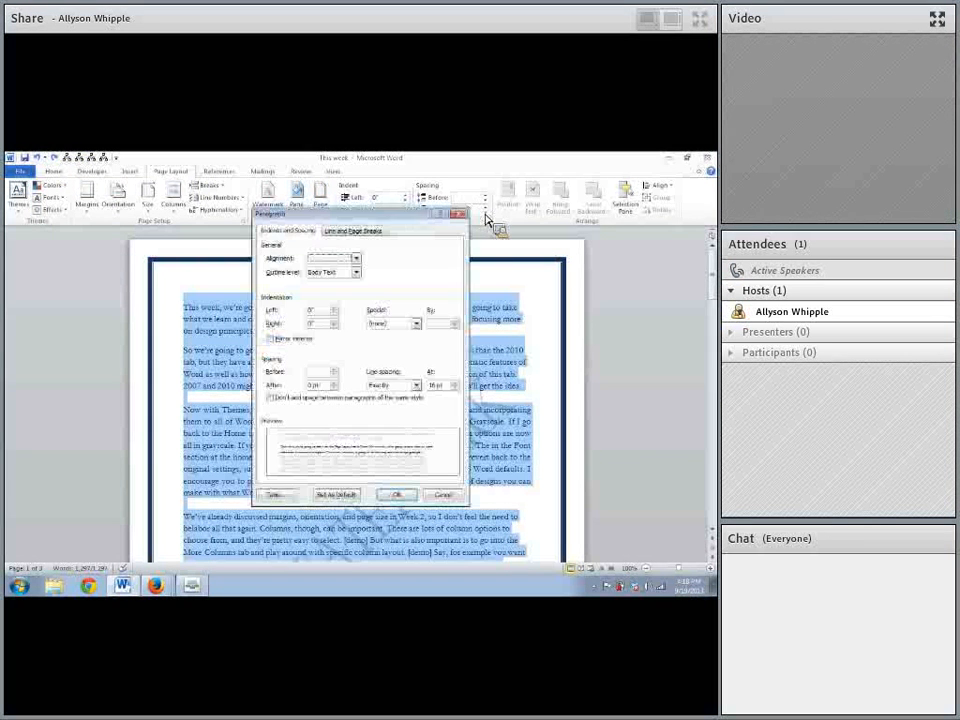
pyautogui.click(415, 385)
pyautogui.click(378, 428)
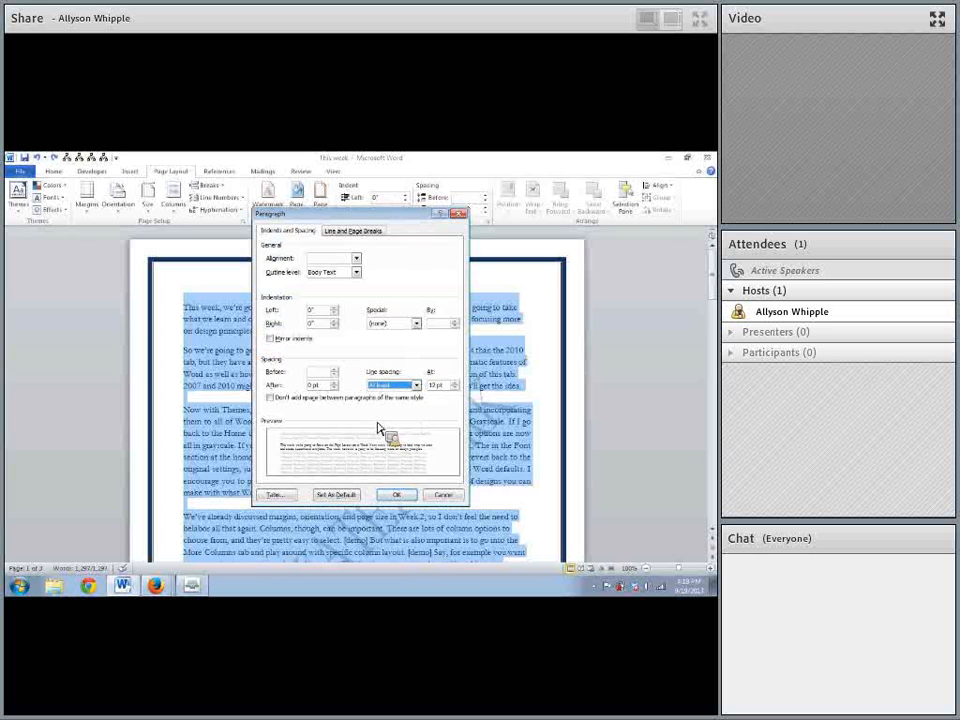
pyautogui.moveTo(440, 387); pyautogui.dragTo(431, 388)
pyautogui.write('60')
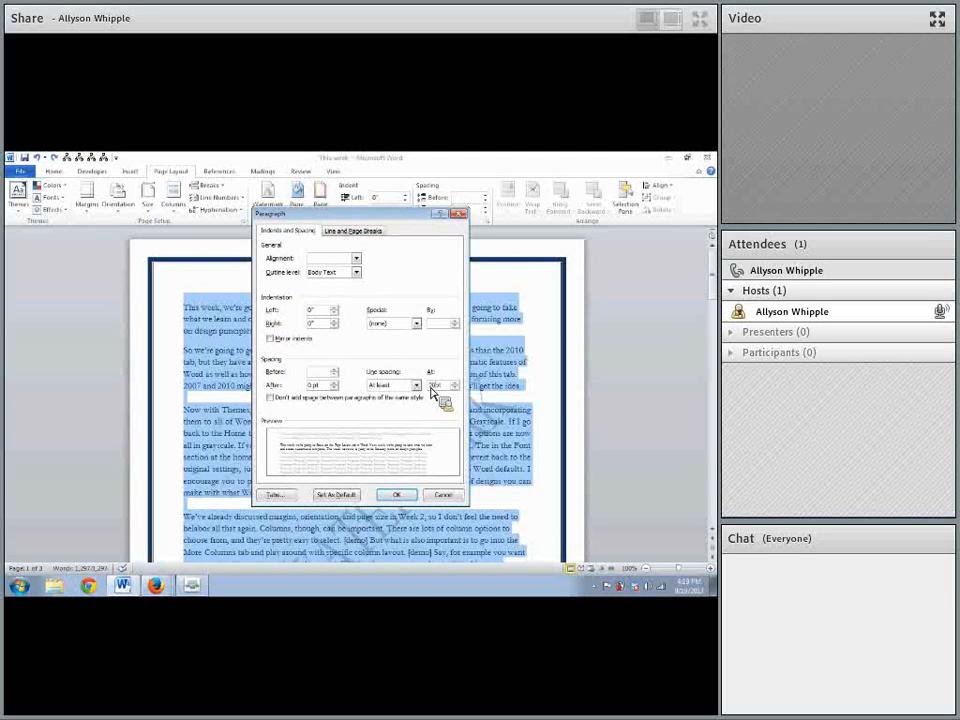
pyautogui.click(396, 494)
pyautogui.click(388, 496)
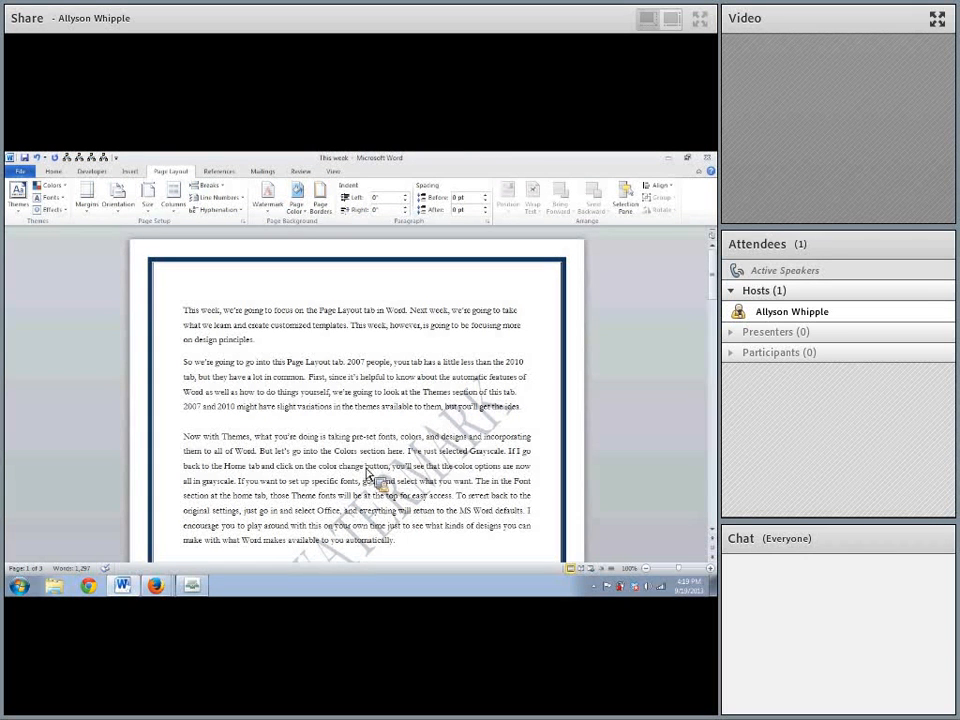
# Review the pagination and formatting exception options under Line and Page Breaks in the Paragraph settings
pyautogui.click(487, 221)
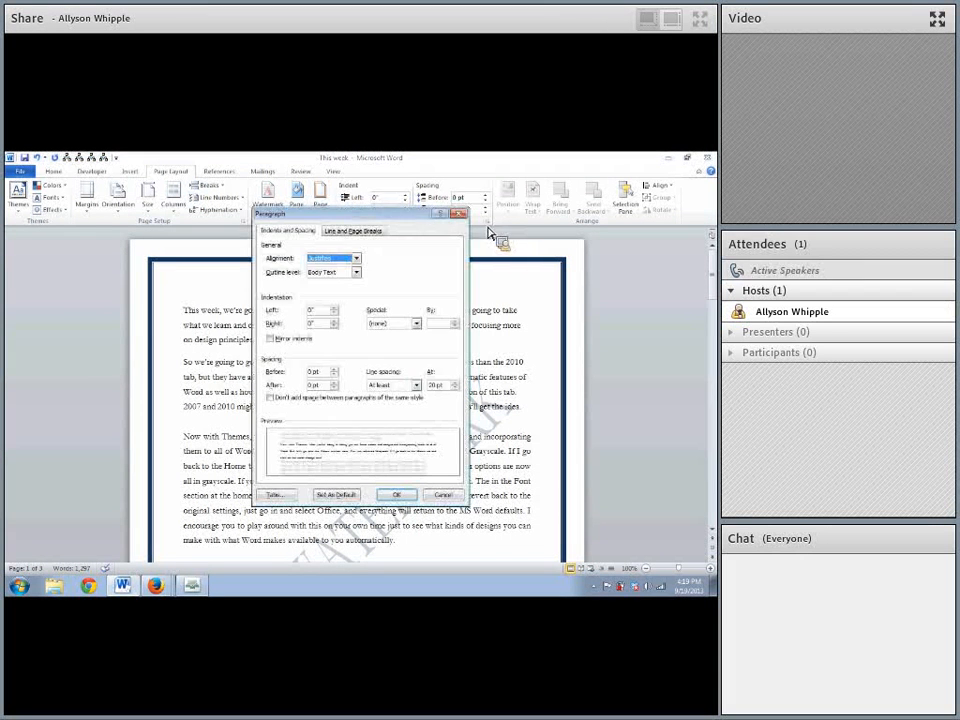
pyautogui.click(348, 233)
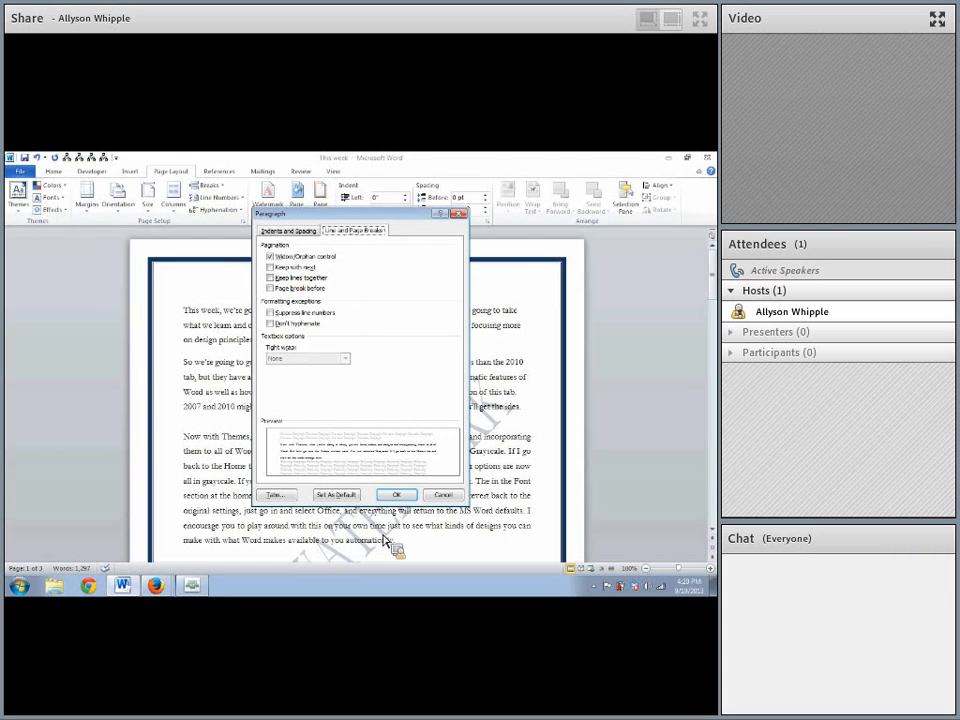
pyautogui.click(396, 496)
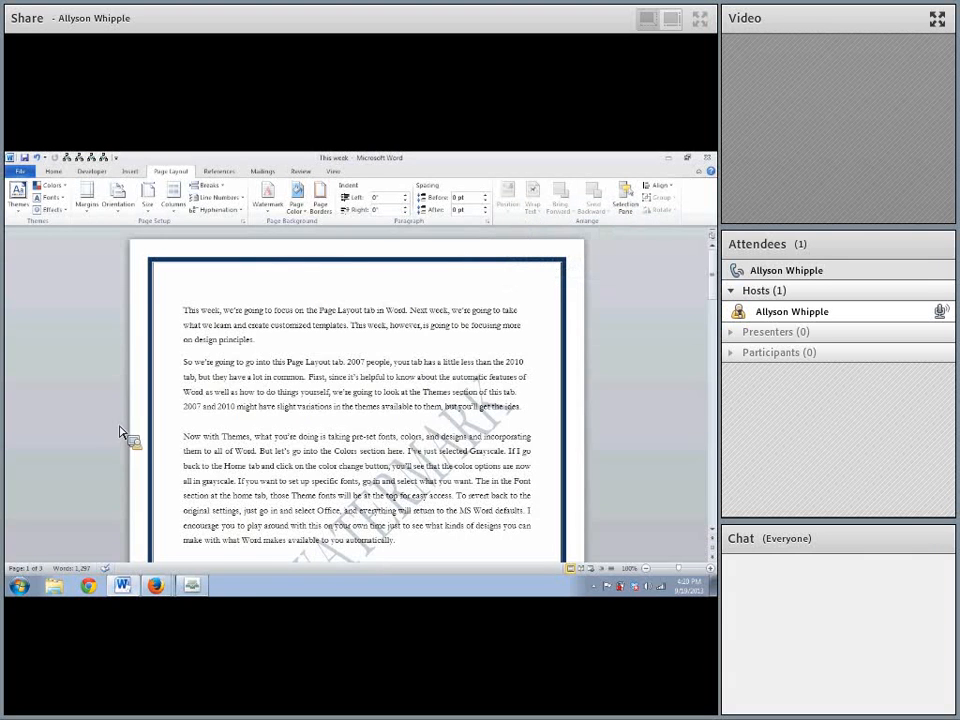
# Switch to the Adobe Connect meeting window
pyautogui.click(192, 585)
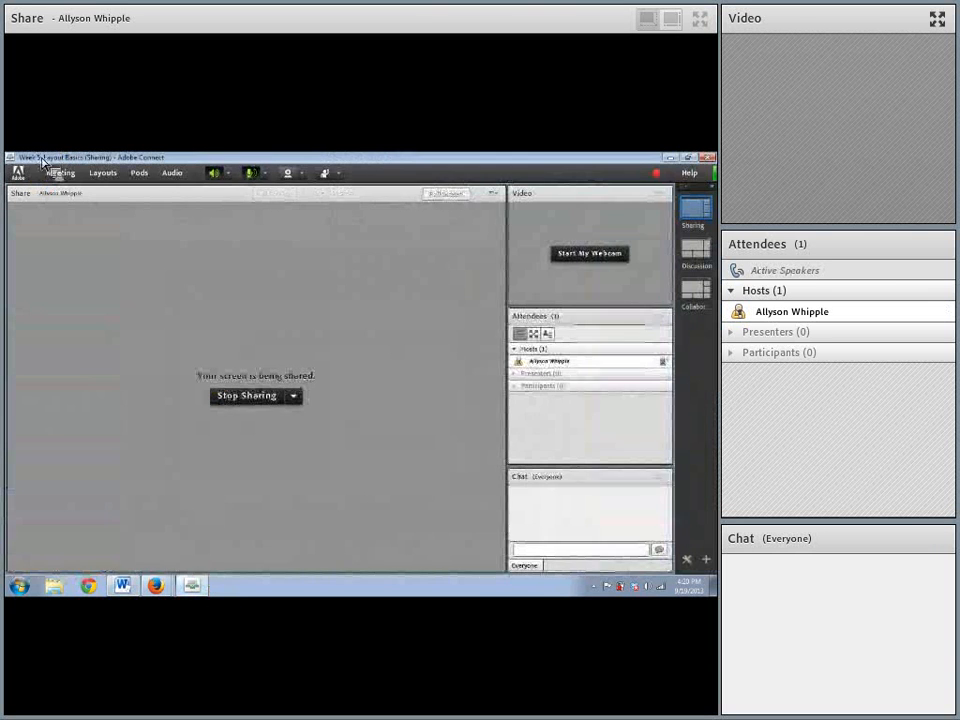